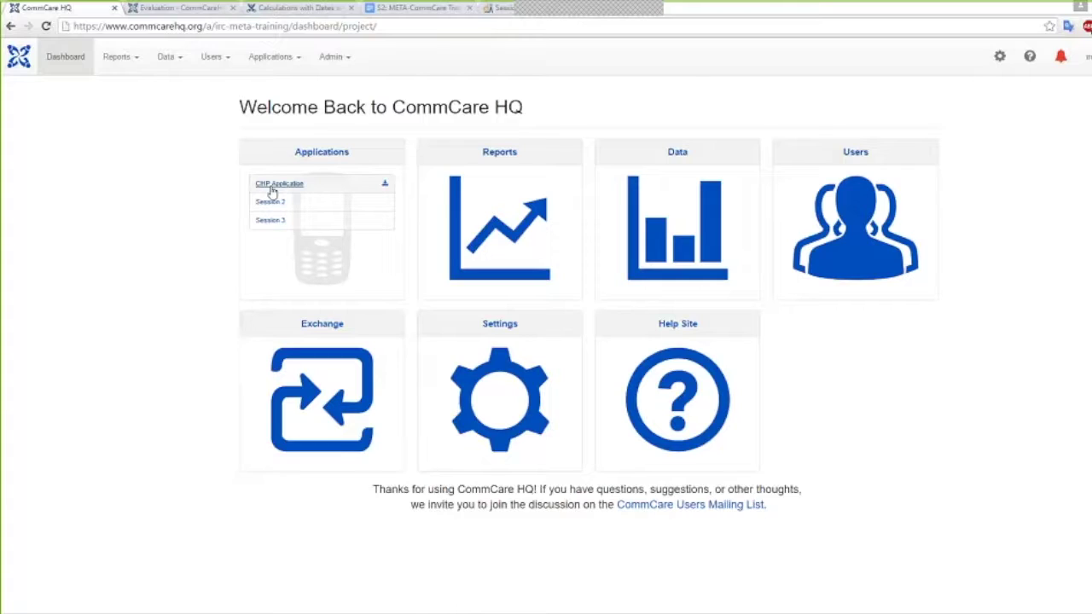
Open the Session 3 application's Client Intake form in the form builder
{"action": "left_click", "coordinate": [269, 224]}
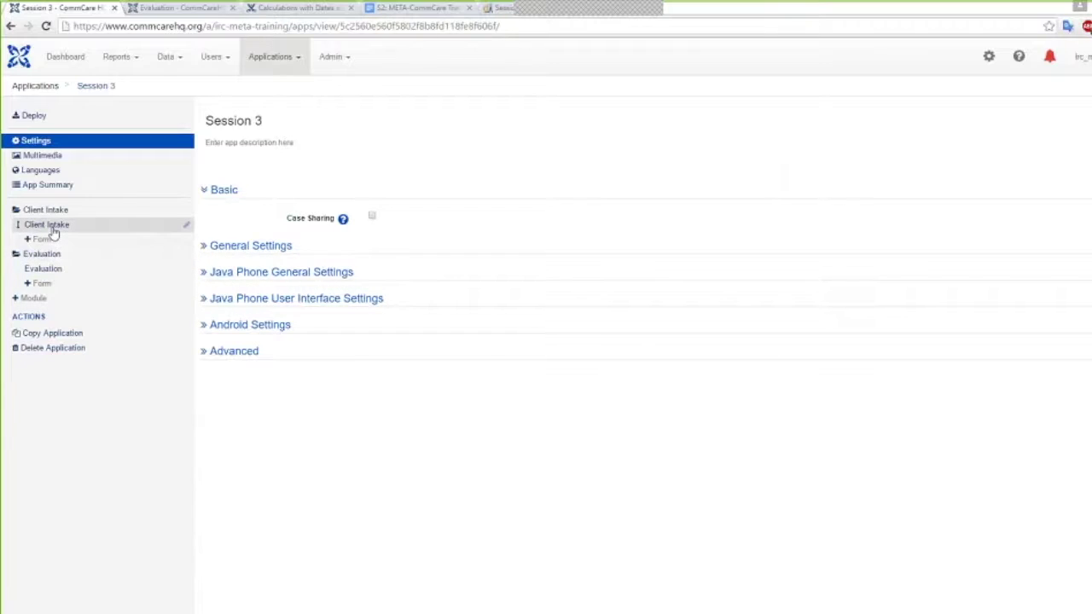
{"action": "left_click", "coordinate": [187, 229]}
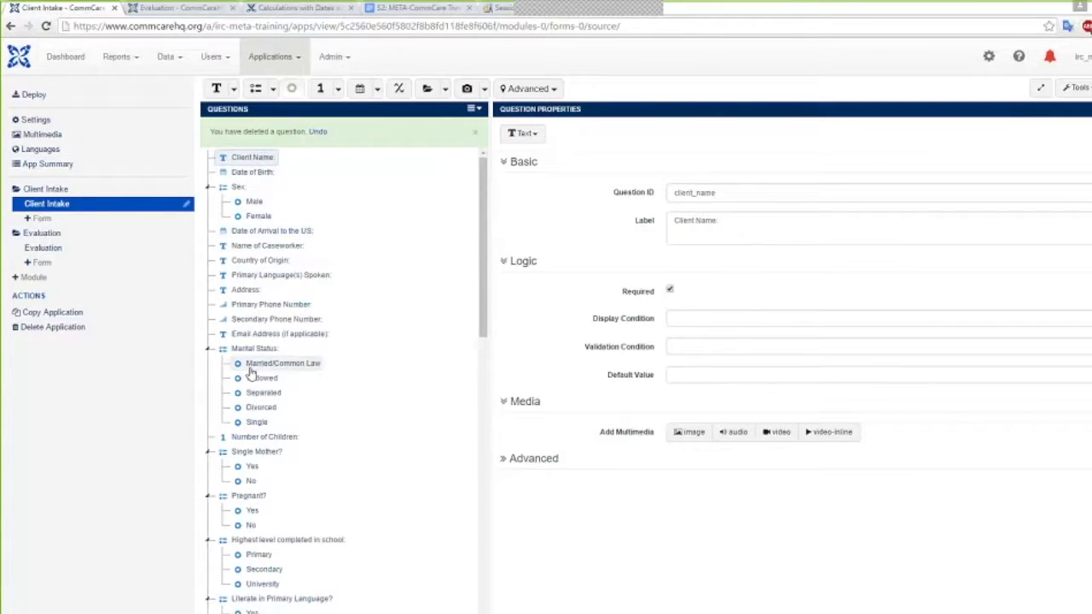
{"action": "scroll", "coordinate": [290, 375], "scroll_direction": "down", "scroll_amount": 5}
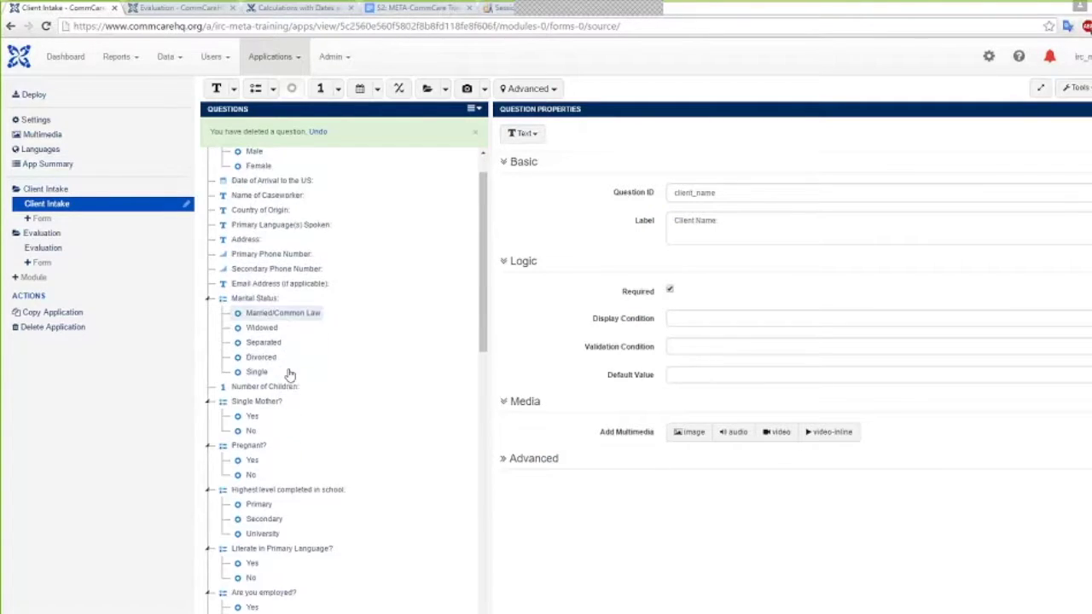
{"action": "scroll", "coordinate": [291, 375], "scroll_direction": "down", "scroll_amount": 6}
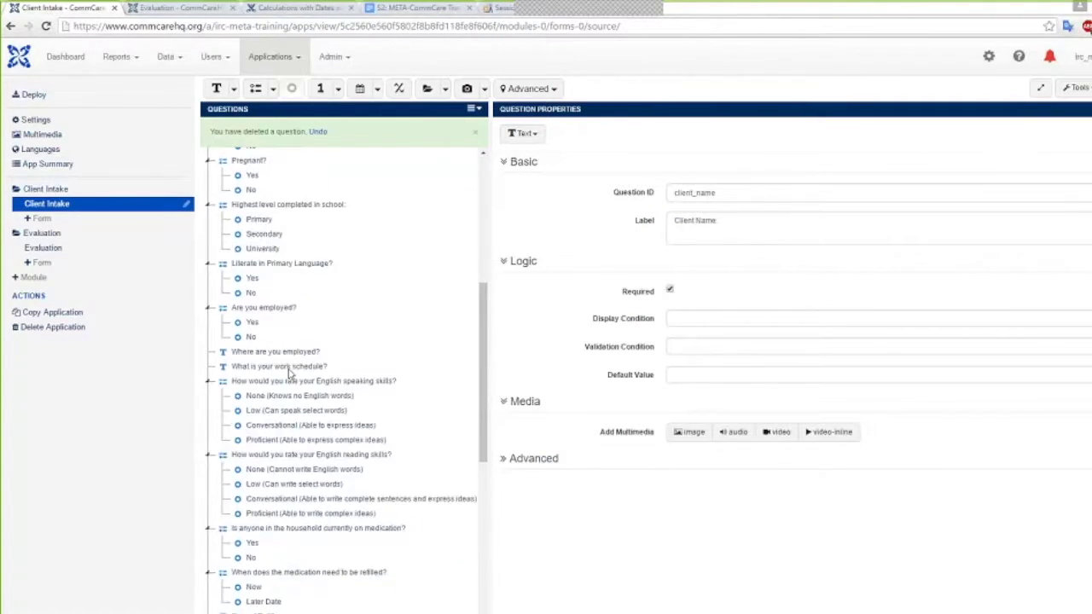
{"action": "scroll", "coordinate": [290, 373], "scroll_direction": "down", "scroll_amount": 4}
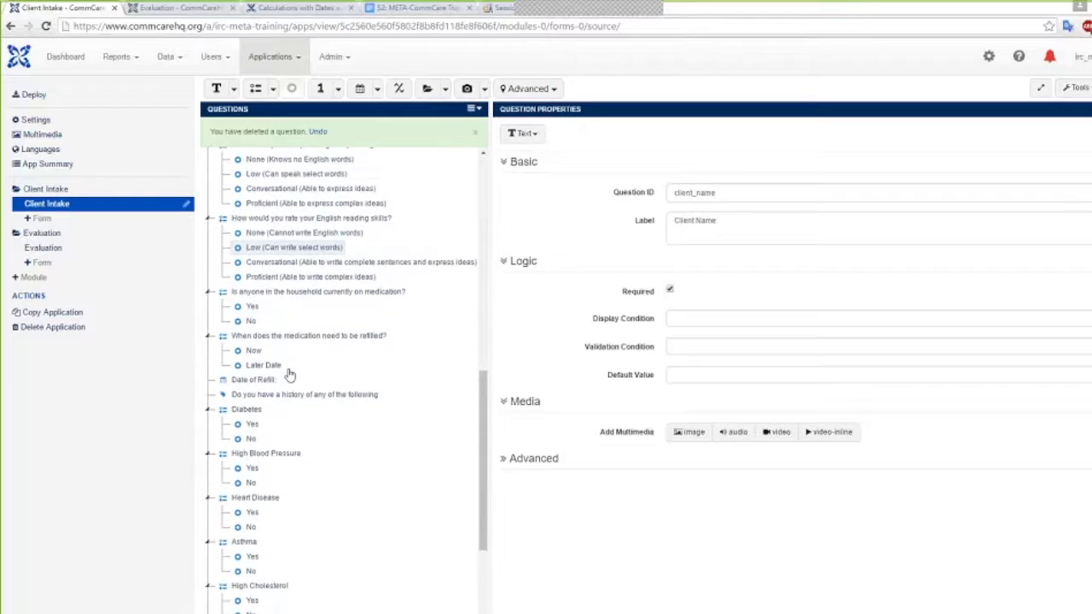
{"action": "scroll", "coordinate": [288, 374], "scroll_direction": "down", "scroll_amount": 1}
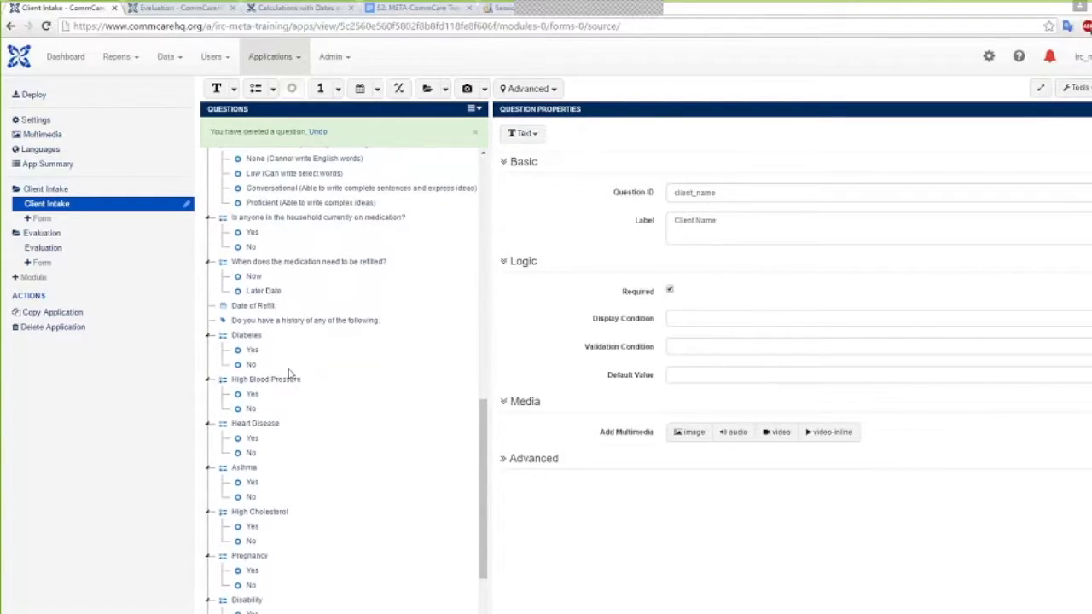
{"action": "scroll", "coordinate": [290, 374], "scroll_direction": "up", "scroll_amount": 1}
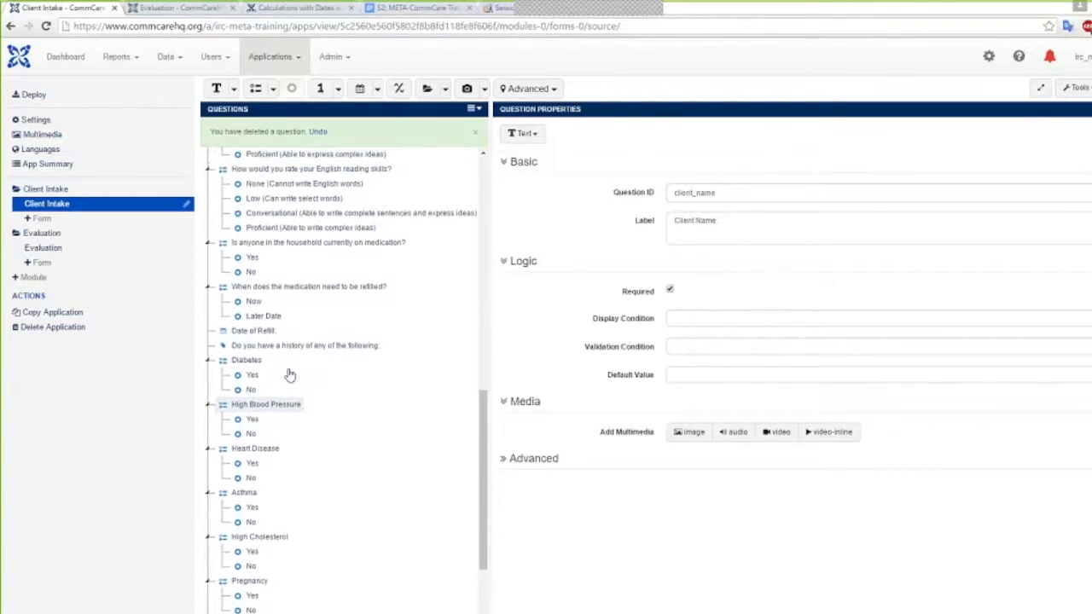
{"action": "left_click", "coordinate": [278, 247]}
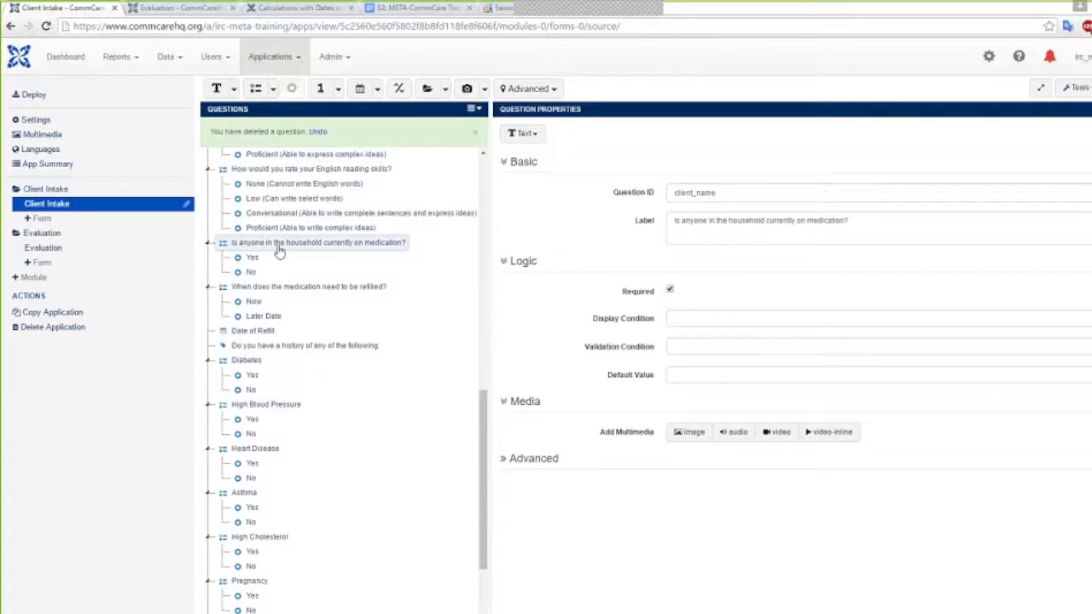
{"action": "left_click", "coordinate": [298, 290]}
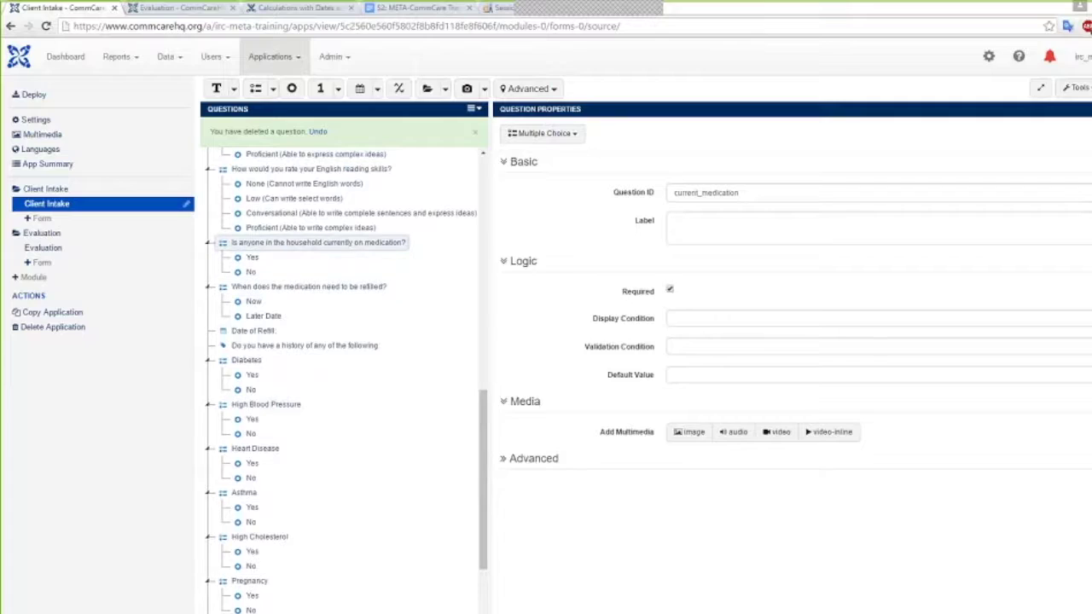
{"action": "left_click", "coordinate": [311, 291]}
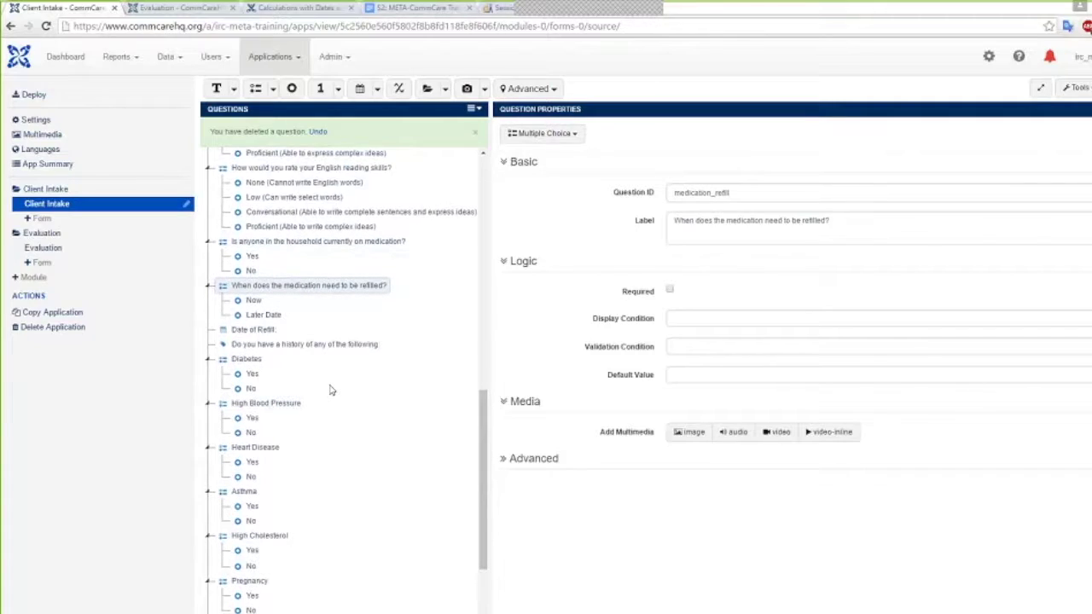
{"action": "scroll", "coordinate": [324, 341], "scroll_direction": "down", "scroll_amount": 3}
{"action": "left_click", "coordinate": [303, 226]}
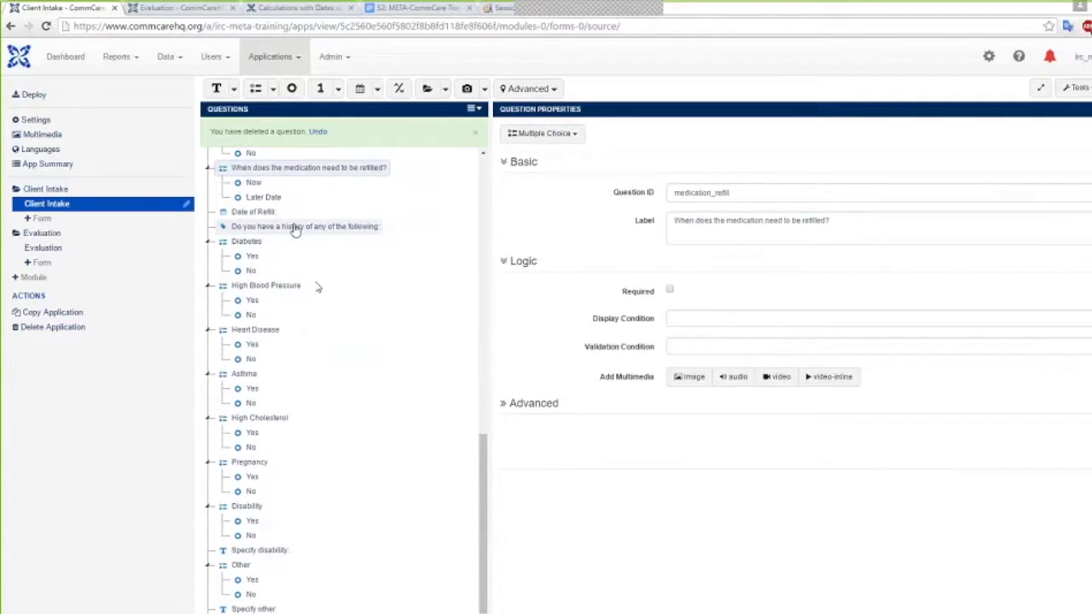
{"action": "scroll", "coordinate": [317, 505], "scroll_direction": "down", "scroll_amount": 1}
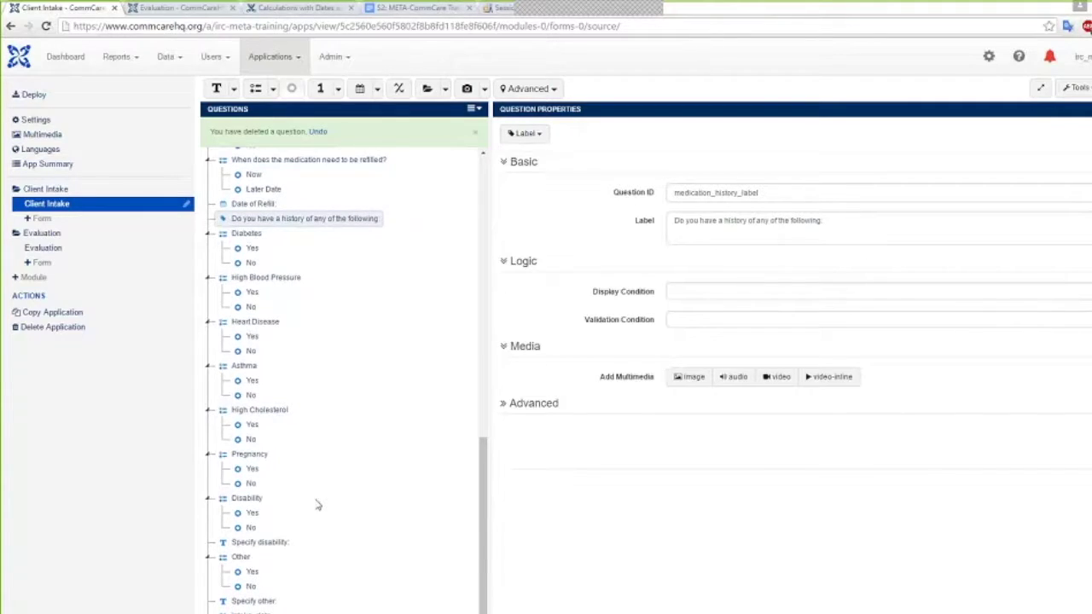
{"action": "scroll", "coordinate": [317, 505], "scroll_direction": "up", "scroll_amount": 10}
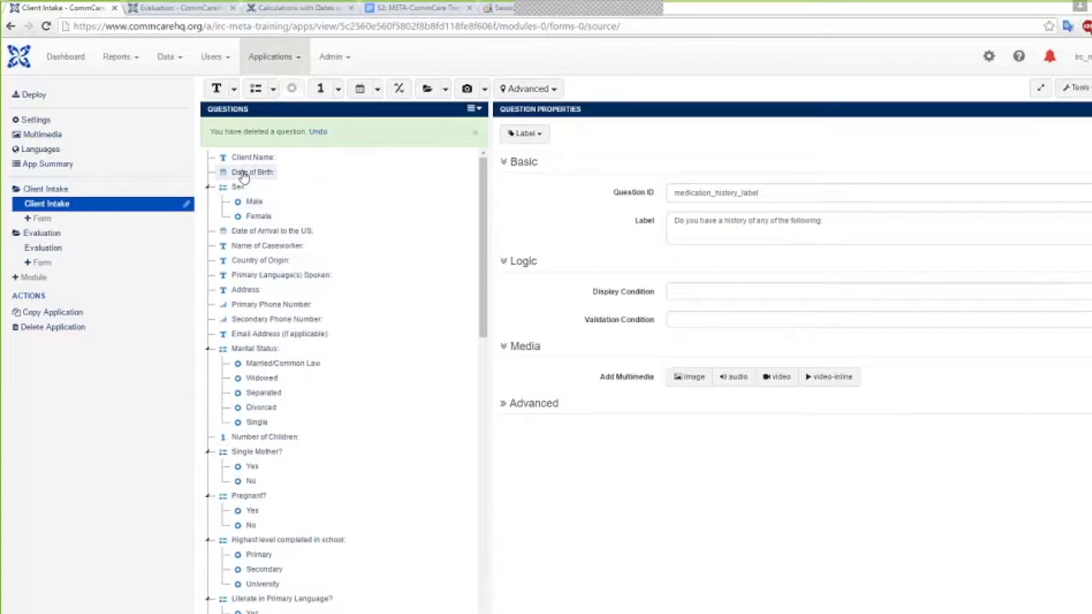
Select the Date of Birth question and open its Validation Condition expression editor
{"action": "left_click", "coordinate": [244, 174]}
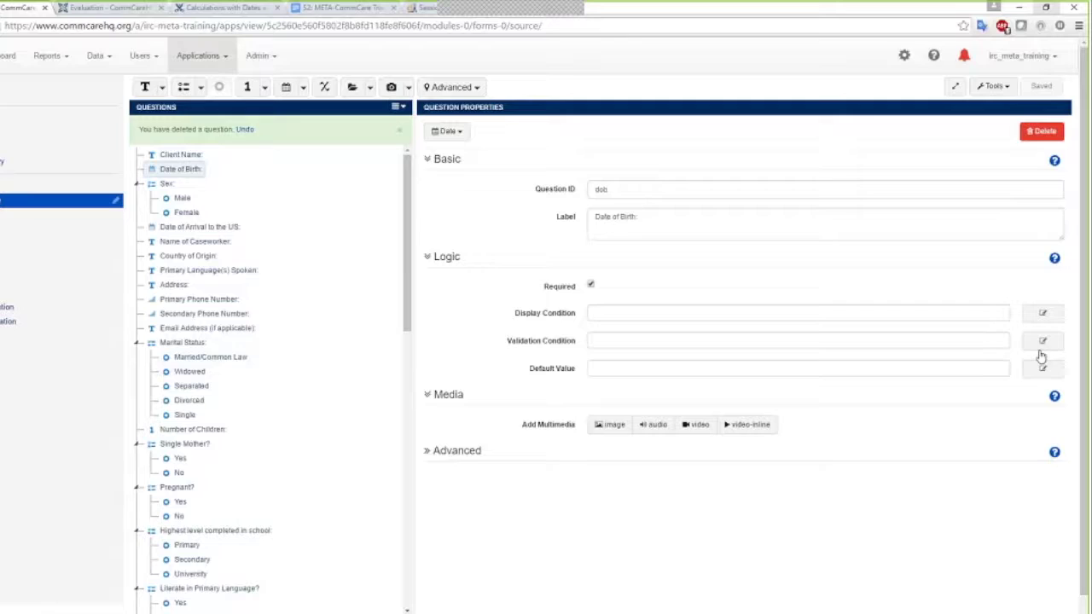
{"action": "left_click", "coordinate": [1043, 343]}
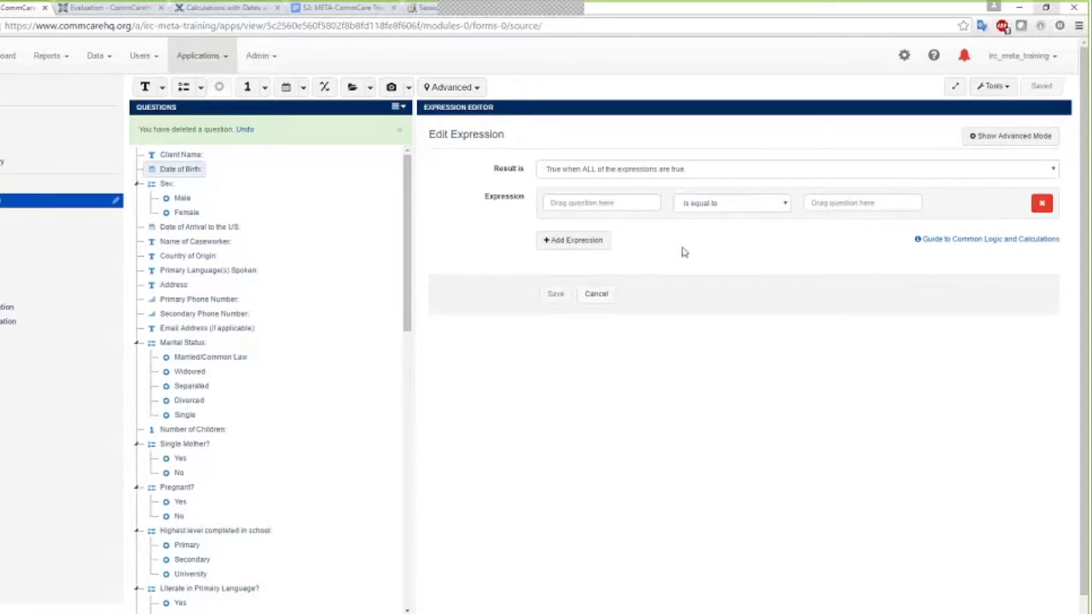
Set the Date of Birth validation condition to Date of Birth <= today() and save it
{"action": "left_click", "coordinate": [601, 202]}
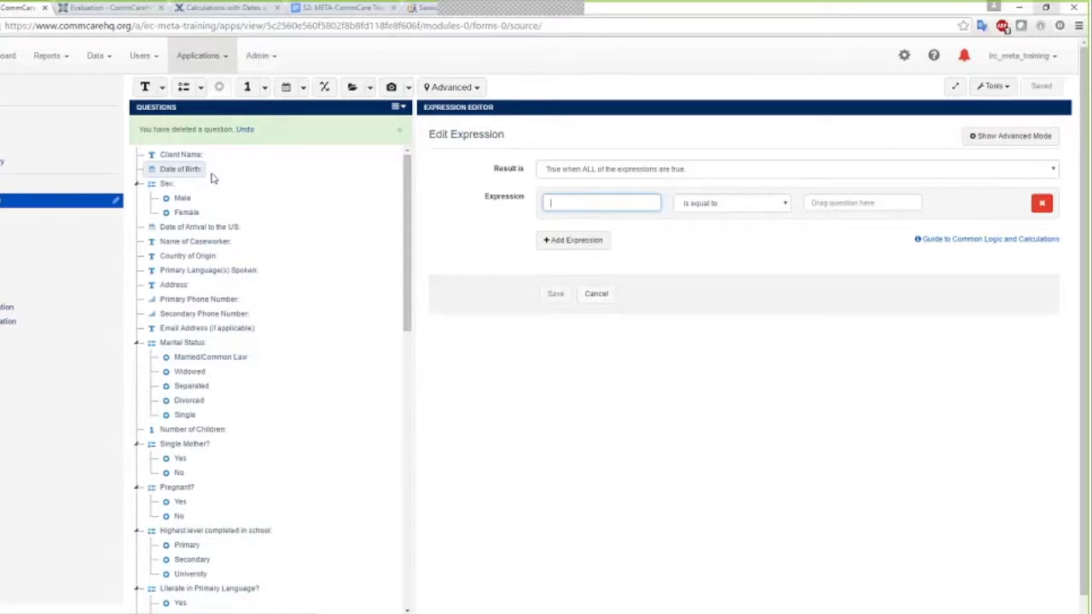
{"action": "left_click_drag", "start_coordinate": [212, 178], "coordinate": [563, 206]}
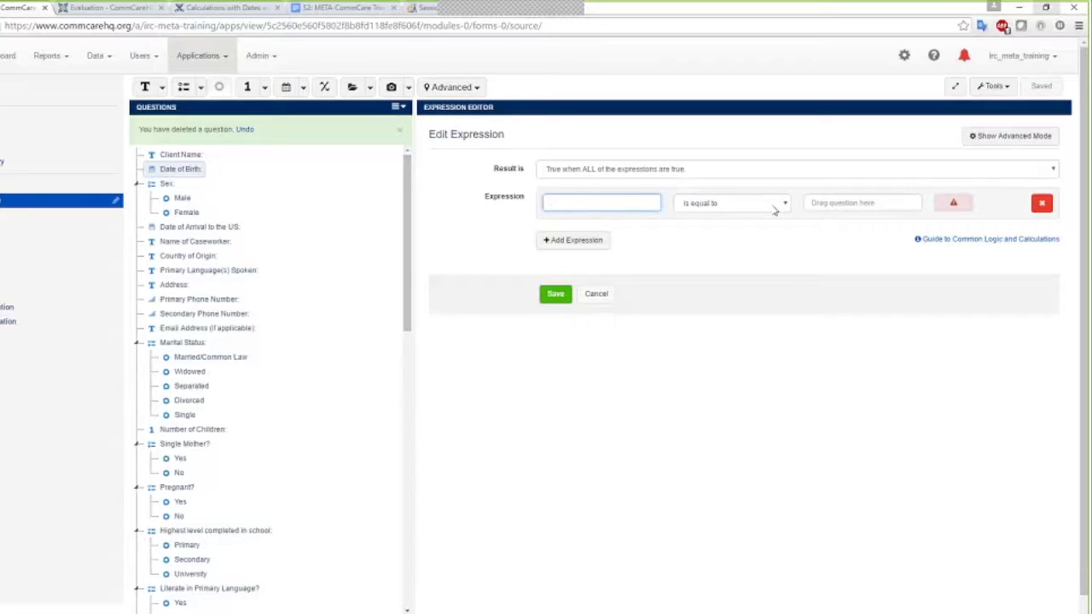
{"action": "left_click", "coordinate": [774, 205]}
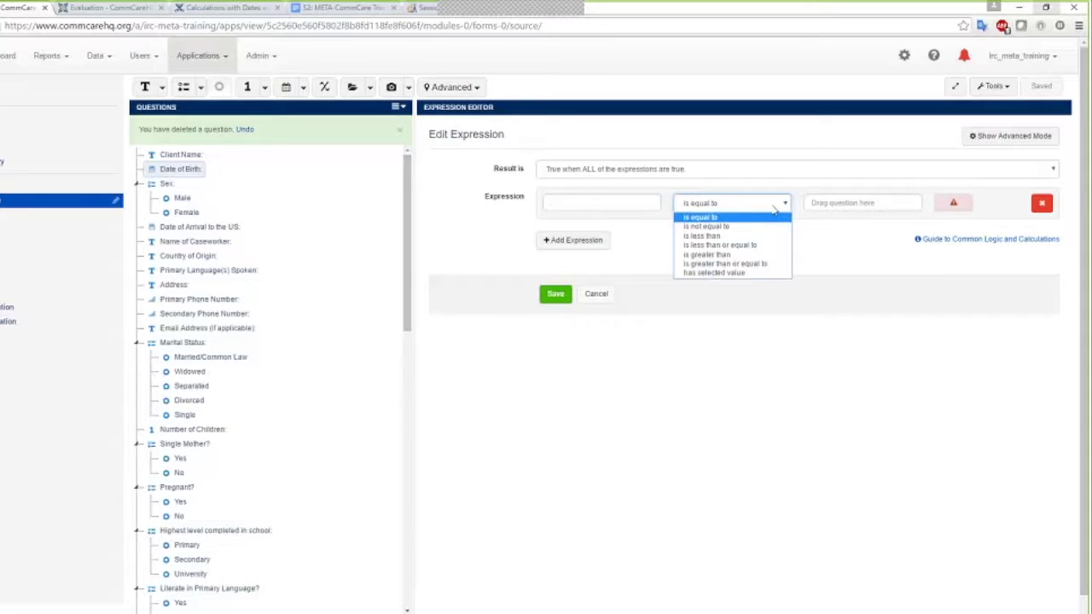
{"action": "left_click", "coordinate": [731, 246]}
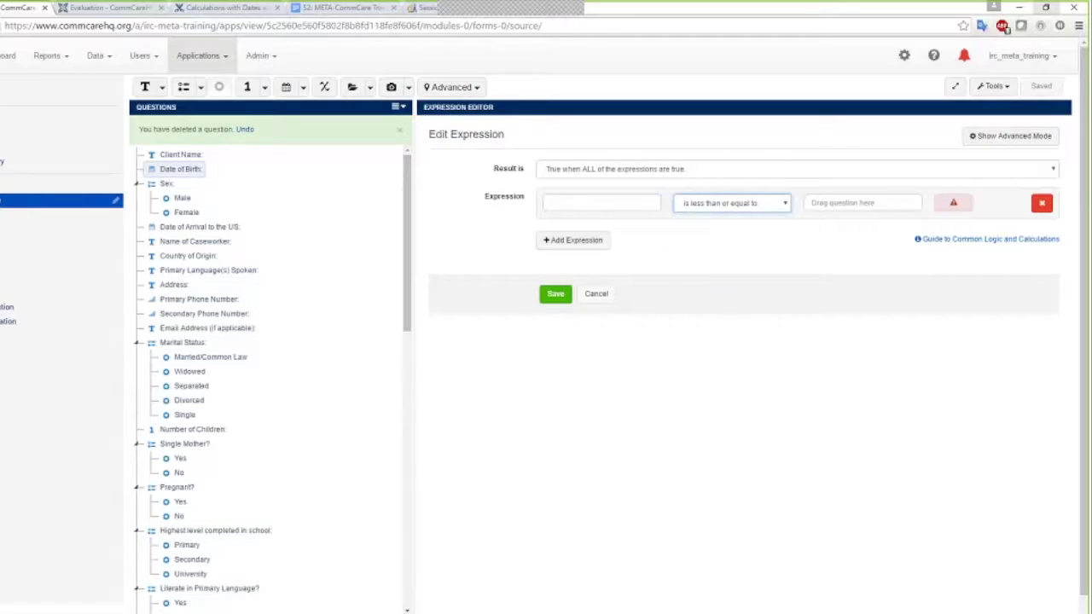
{"action": "left_click", "coordinate": [831, 203]}
{"action": "type", "text": "today"}
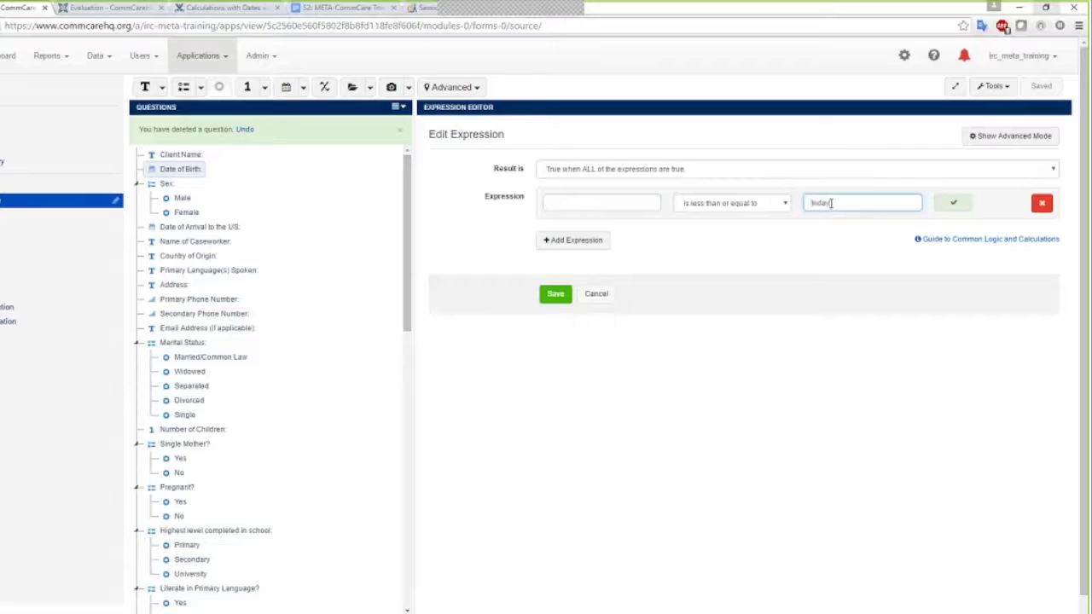
{"action": "type", "text": "()"}
{"action": "left_click", "coordinate": [555, 294]}
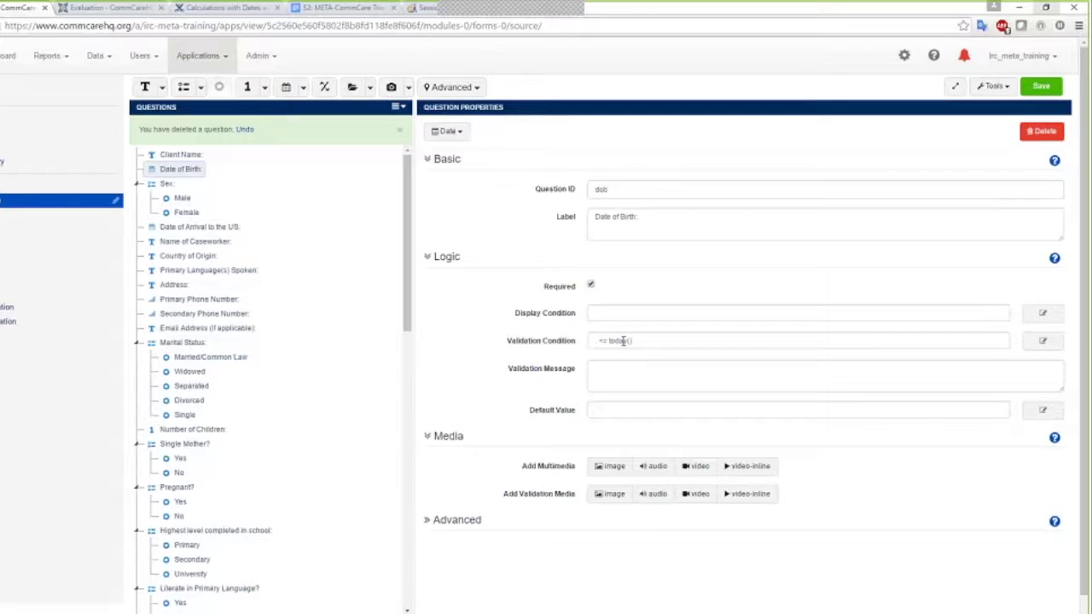
Enter the validation message 'The date of birth cannot be in the future' and save the form
{"action": "left_click", "coordinate": [619, 369]}
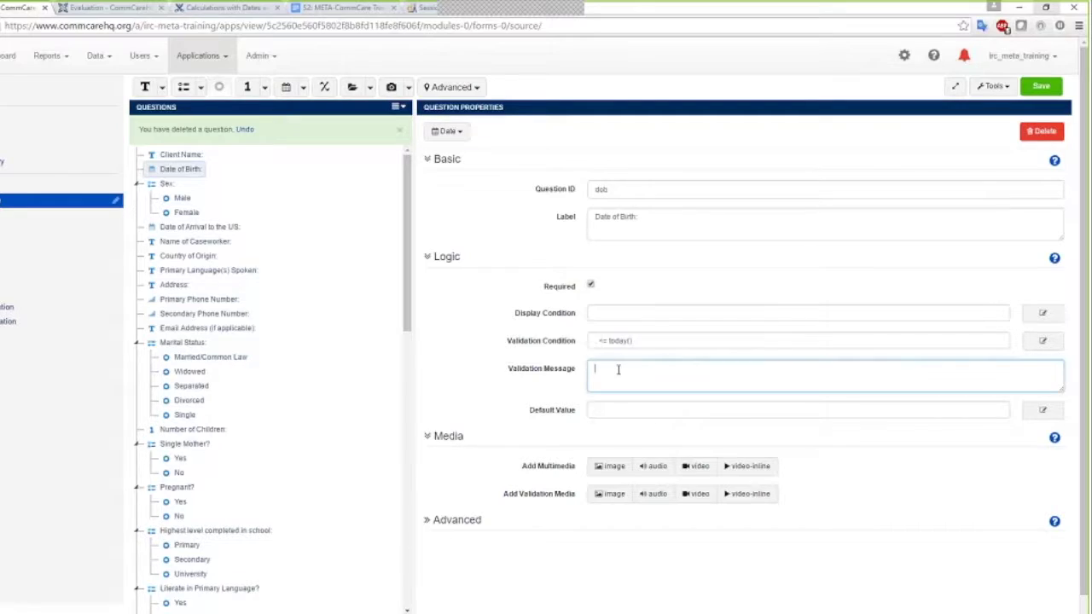
{"action": "type", "text": "The date of birth cannot be in the future"}
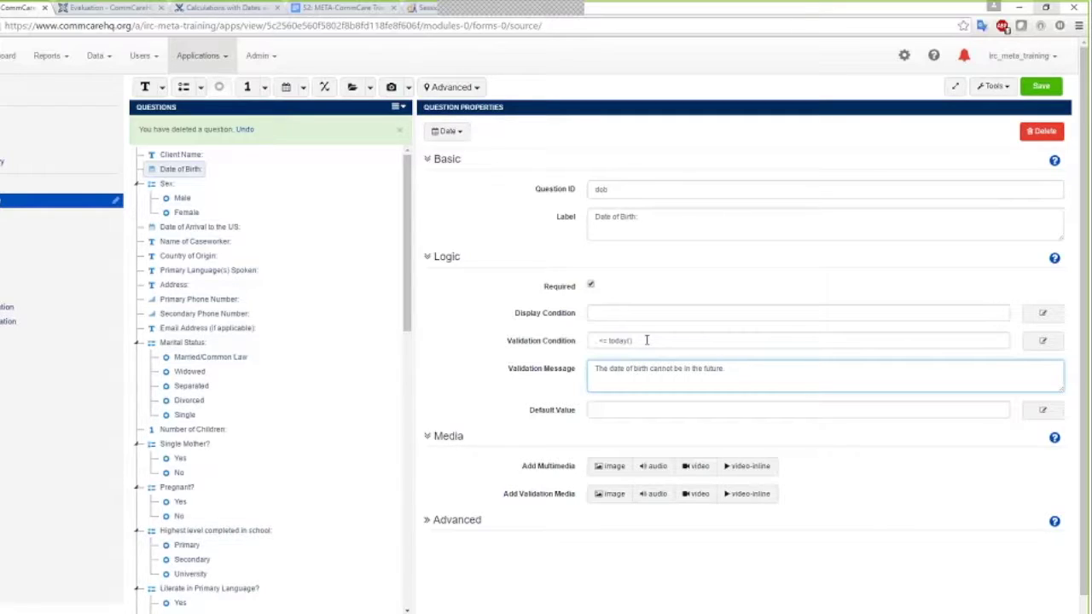
{"action": "left_click_drag", "start_coordinate": [595, 369], "coordinate": [726, 368]}
{"action": "left_click", "coordinate": [742, 368]}
{"action": "left_click", "coordinate": [1049, 89]}
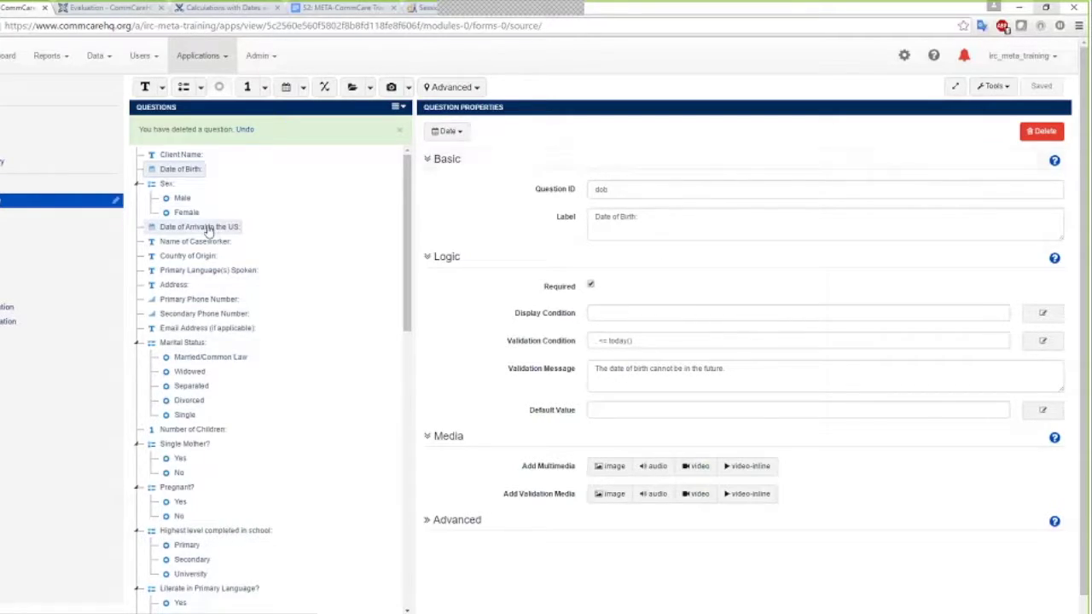
{"action": "left_click", "coordinate": [178, 231]}
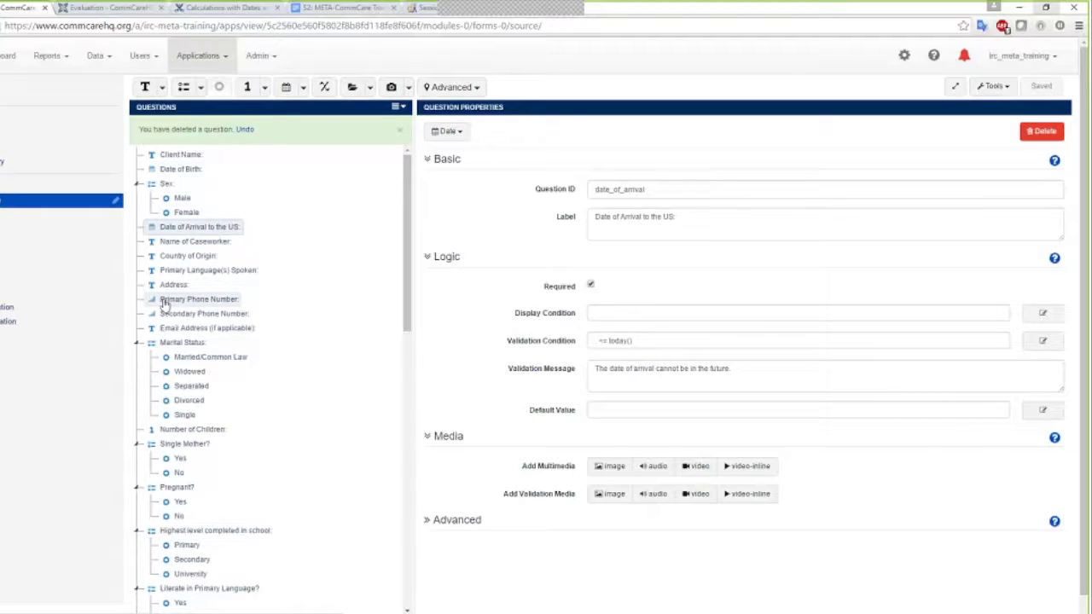
{"action": "left_click", "coordinate": [168, 302]}
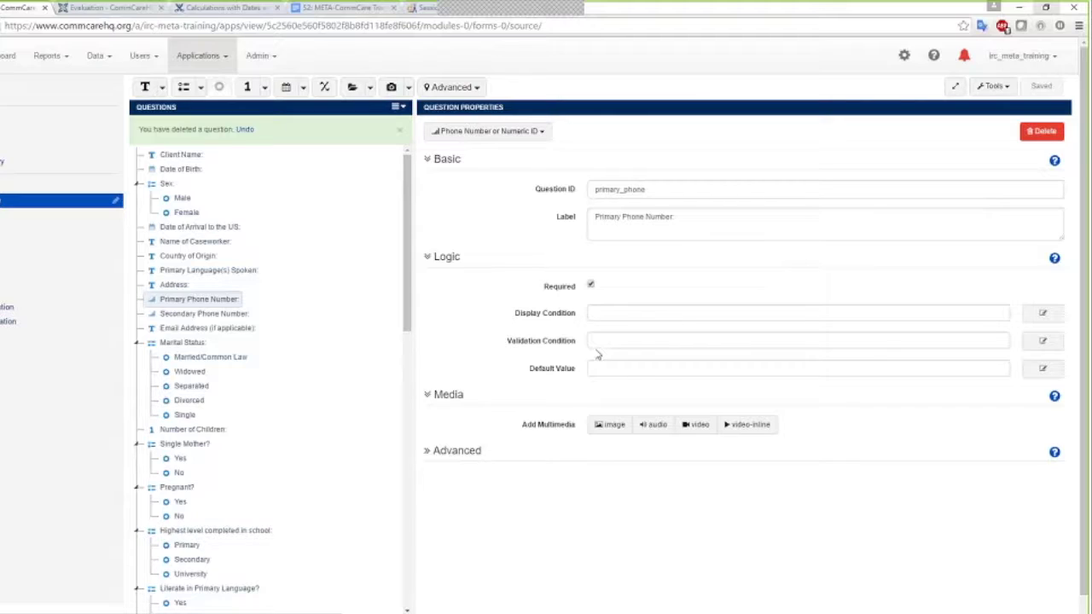
Build the Primary Phone Number validation string-length(.) = 10 in the expression editor and save it
{"action": "left_click", "coordinate": [1040, 342]}
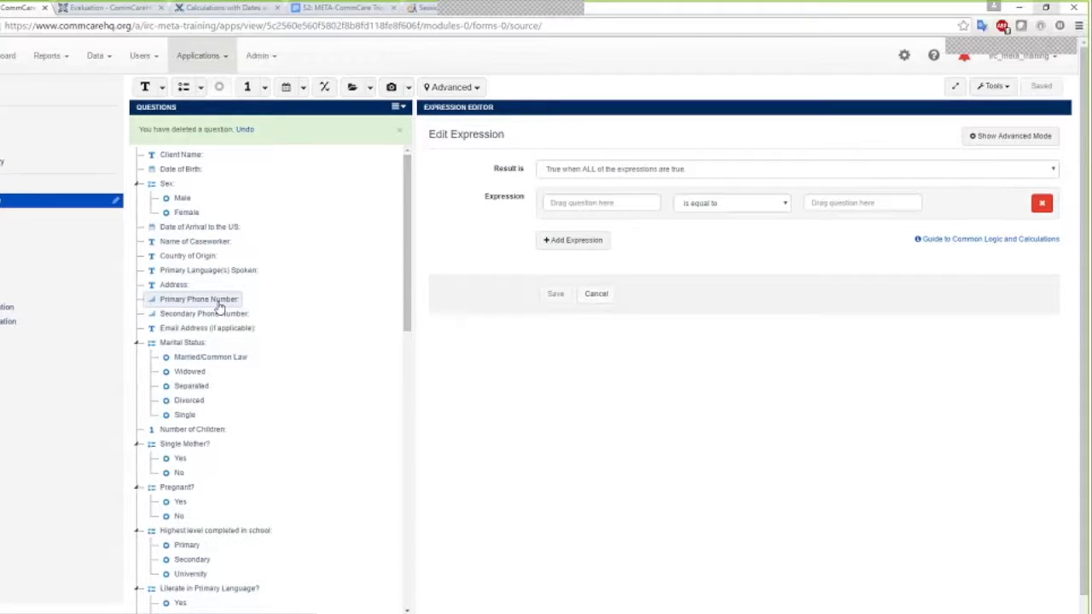
{"action": "left_click_drag", "start_coordinate": [221, 307], "coordinate": [592, 204]}
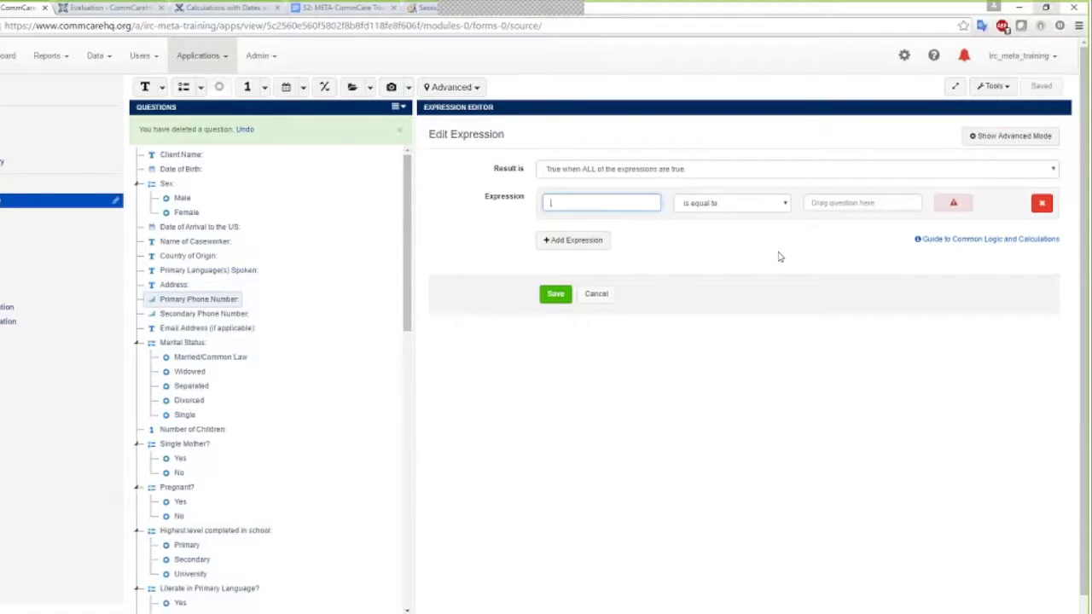
{"action": "left_click", "coordinate": [835, 204]}
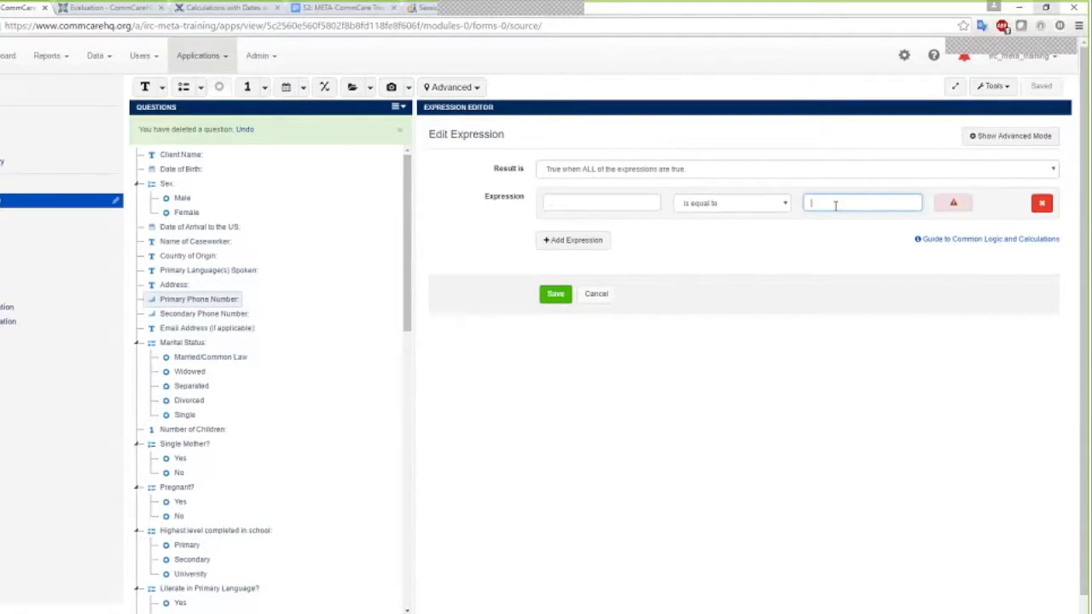
{"action": "type", "text": "10"}
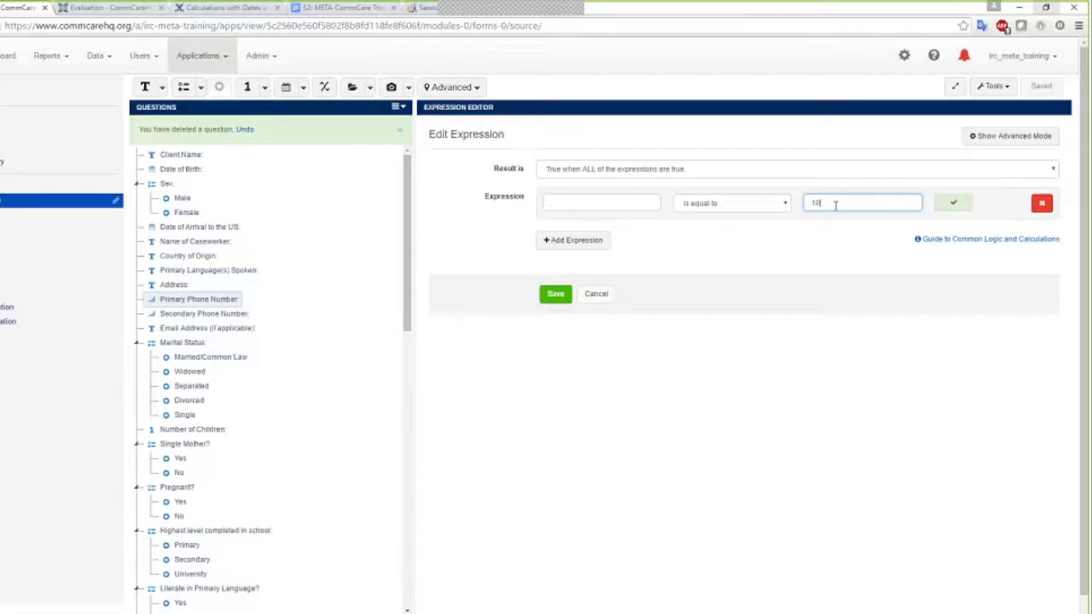
{"action": "left_click", "coordinate": [741, 239]}
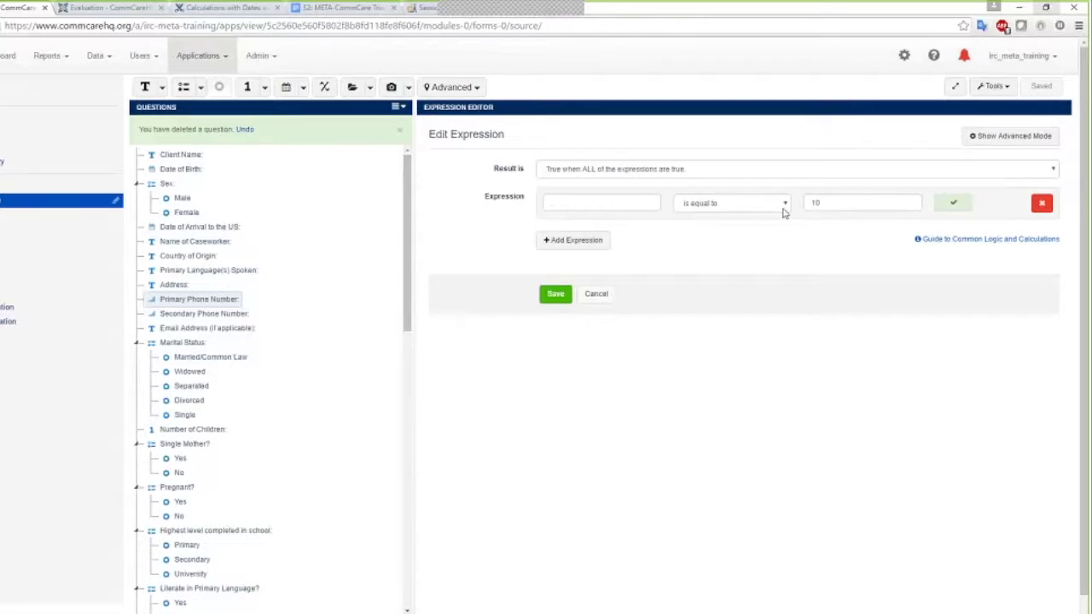
{"action": "left_click", "coordinate": [549, 207]}
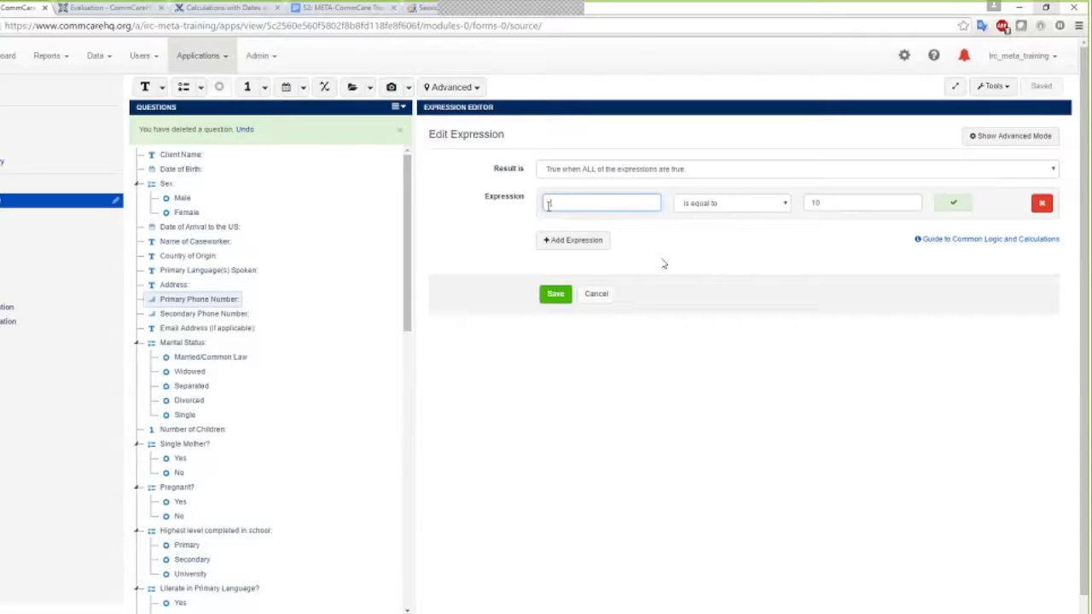
{"action": "type", "text": "string-length(.)"}
{"action": "left_click", "coordinate": [556, 293]}
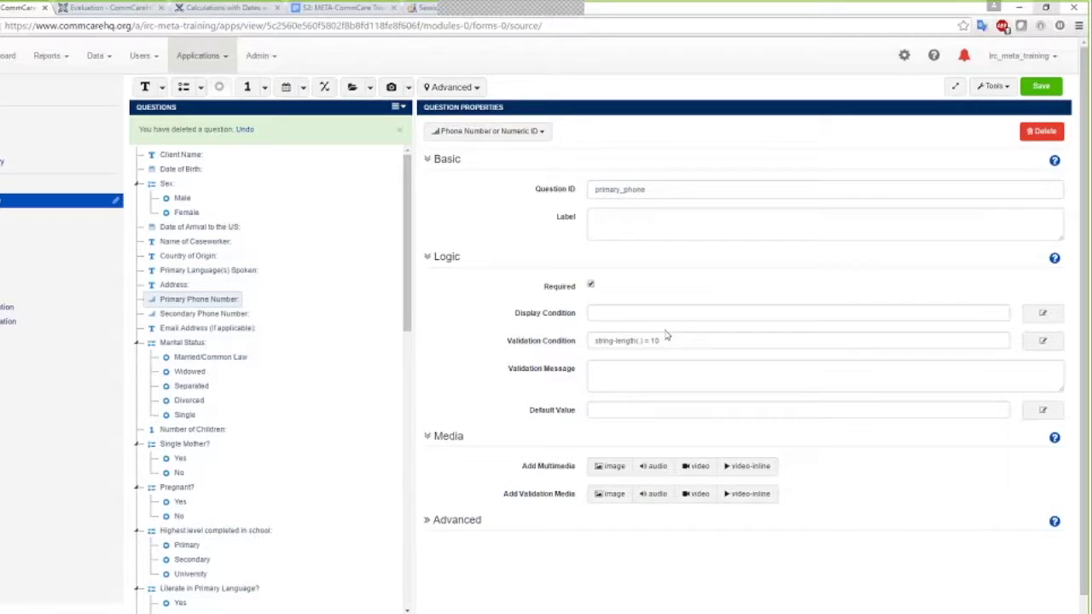
Add the message 'The phone number should be 10-digits.', save the form, and select Secondary Phone Number
{"action": "left_click", "coordinate": [599, 369]}
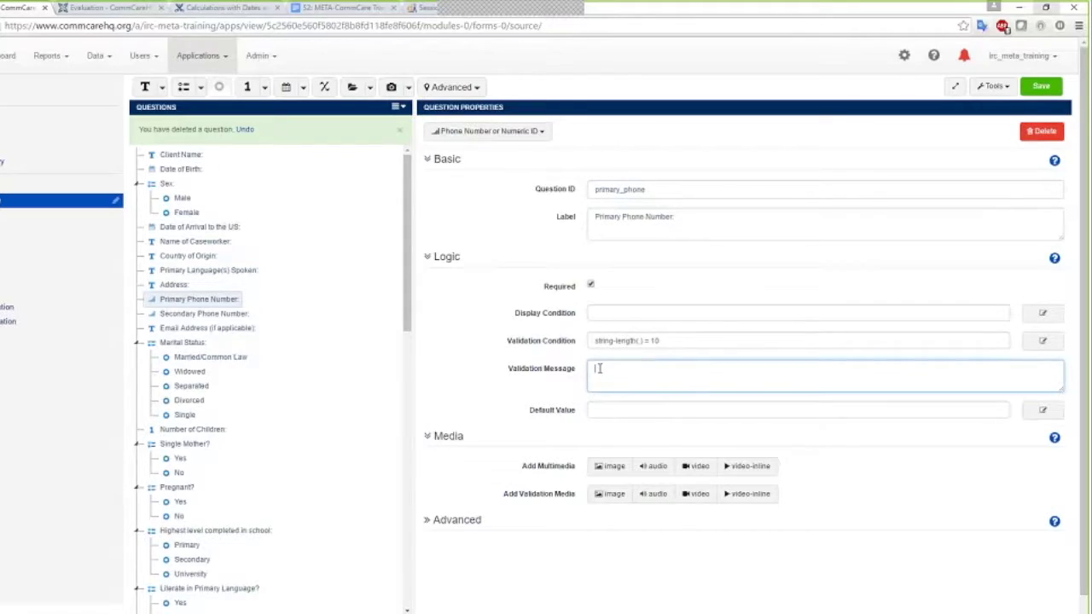
{"action": "type", "text": "The phone number should be 10-digits."}
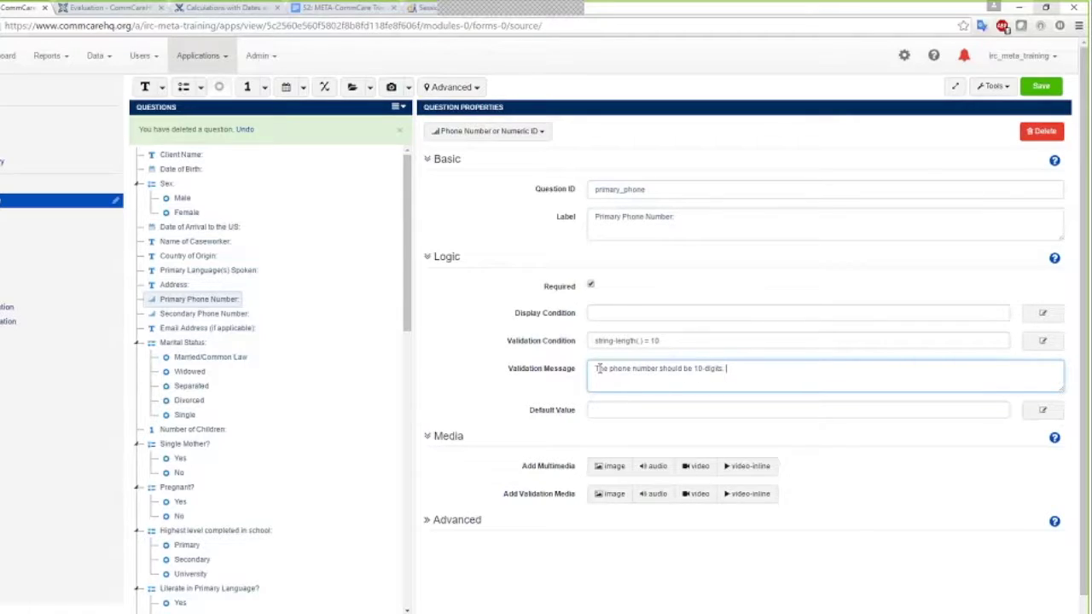
{"action": "left_click", "coordinate": [1036, 89]}
{"action": "left_click", "coordinate": [209, 314]}
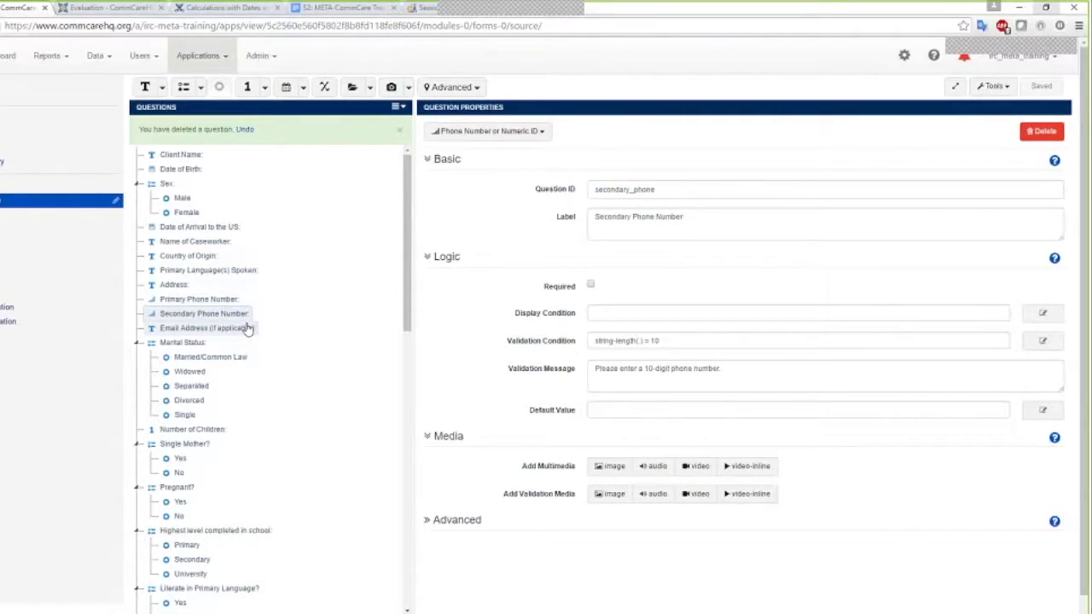
Check Email Address's display condition without changing it, then select the Single Mother? question
{"action": "left_click", "coordinate": [209, 328]}
{"action": "scroll", "coordinate": [222, 328], "scroll_direction": "down", "scroll_amount": 2}
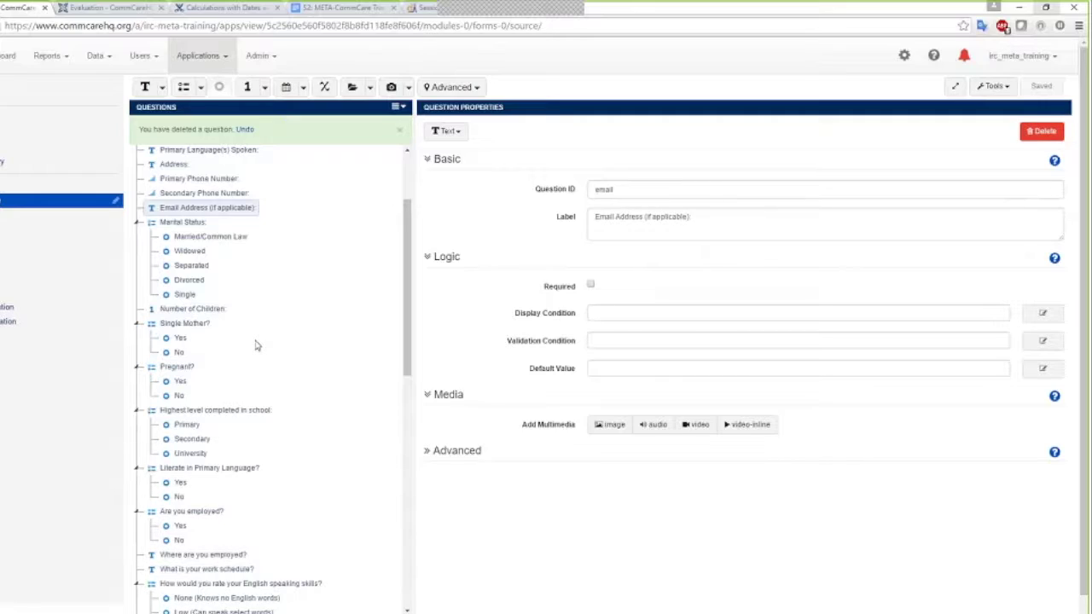
{"action": "scroll", "coordinate": [260, 298], "scroll_direction": "up", "scroll_amount": 2}
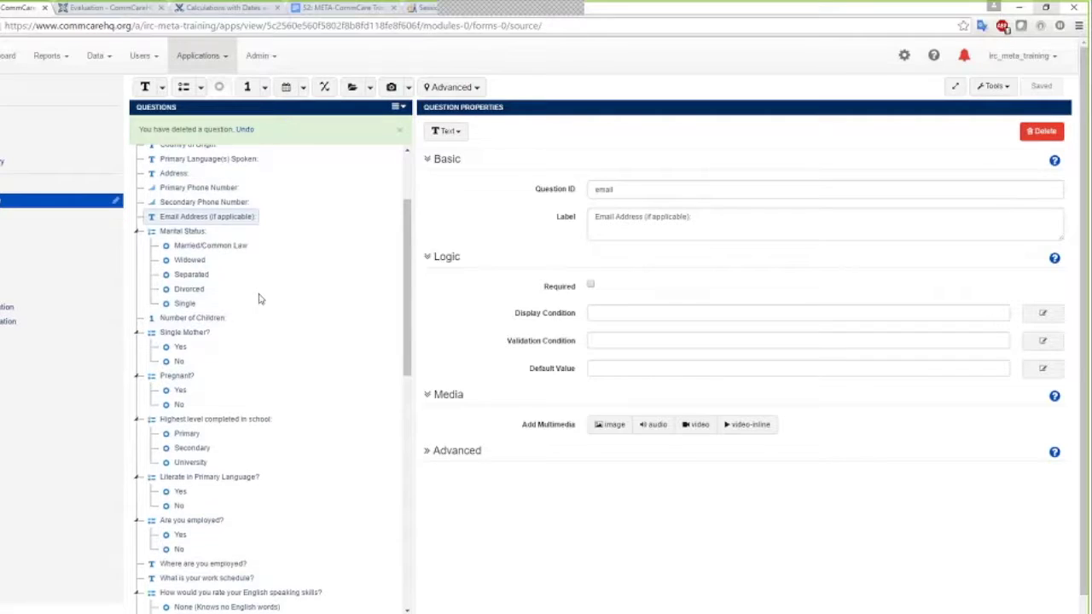
{"action": "scroll", "coordinate": [261, 297], "scroll_direction": "up", "scroll_amount": 1}
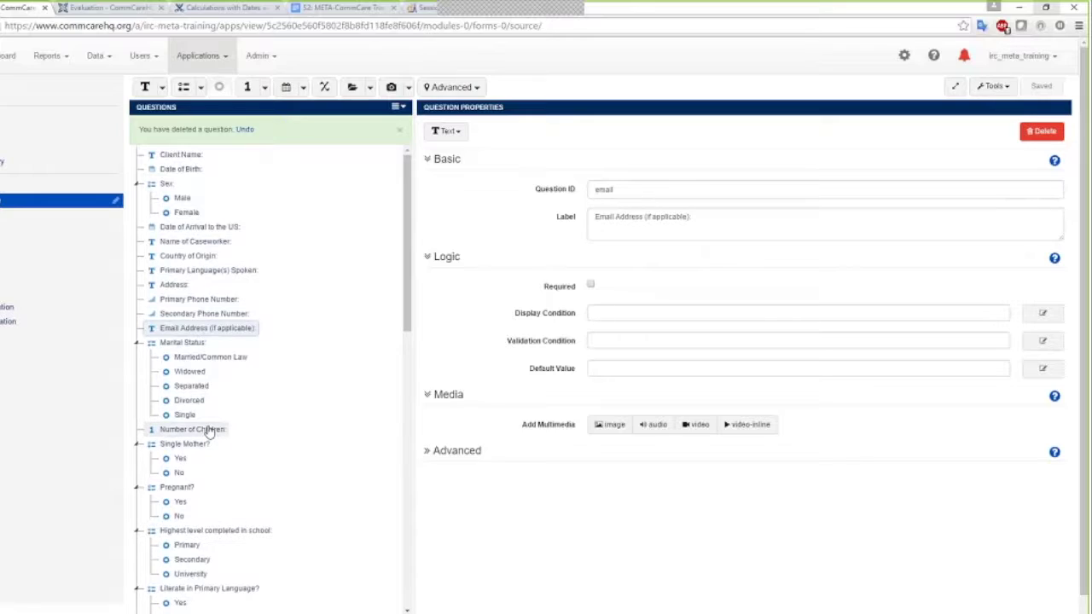
{"action": "left_click", "coordinate": [1037, 318]}
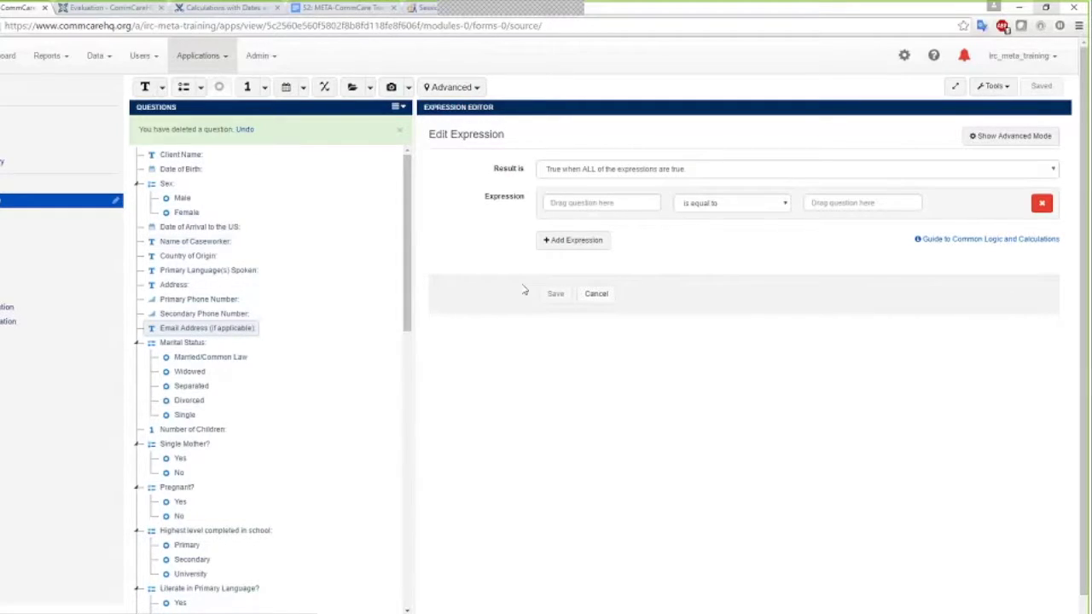
{"action": "left_click", "coordinate": [594, 293]}
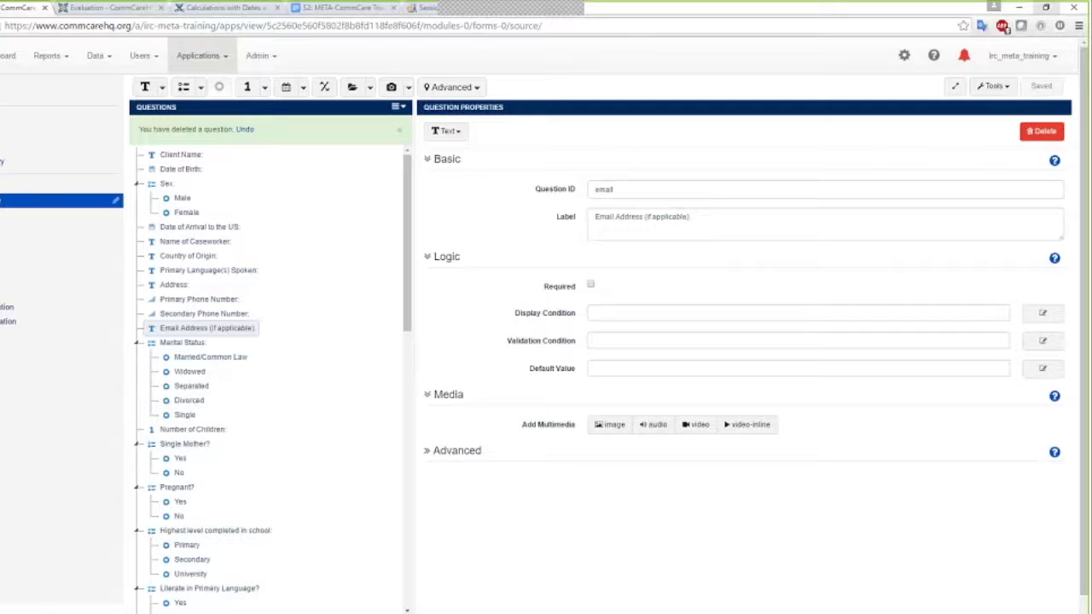
{"action": "left_click", "coordinate": [176, 444]}
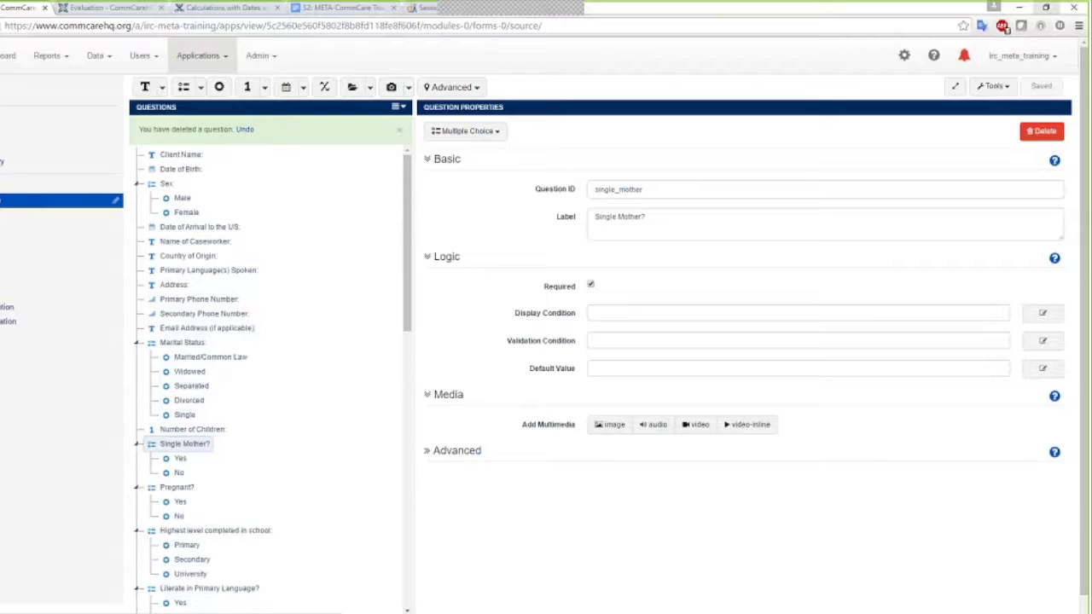
Start Single Mother?'s display condition with Sex equal to Female
{"action": "left_click", "coordinate": [1050, 315]}
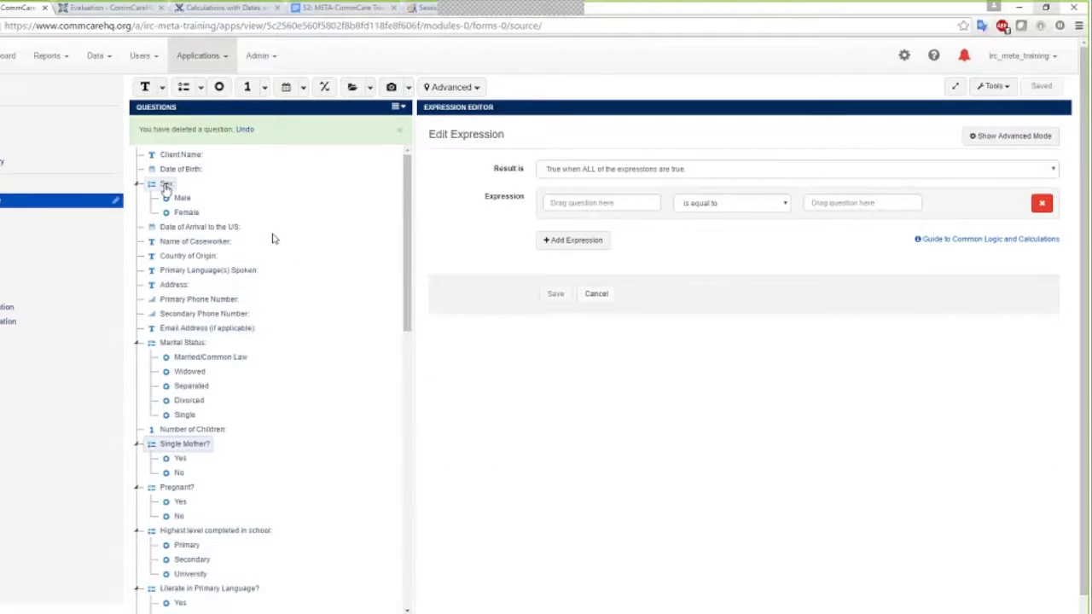
{"action": "left_click_drag", "start_coordinate": [566, 203], "coordinate": [567, 203]}
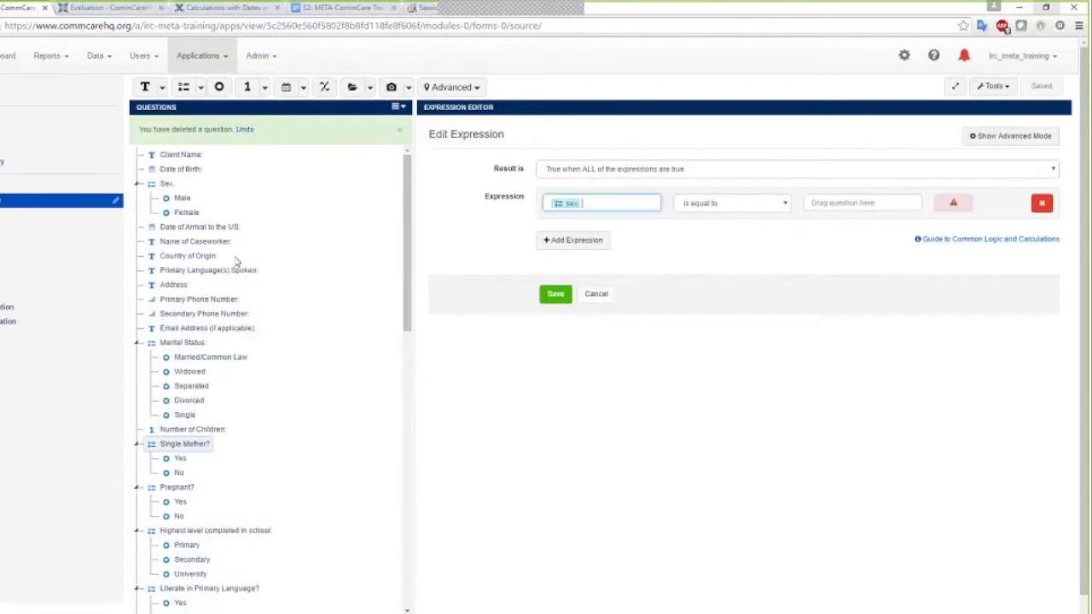
{"action": "left_click_drag", "start_coordinate": [171, 222], "coordinate": [810, 204]}
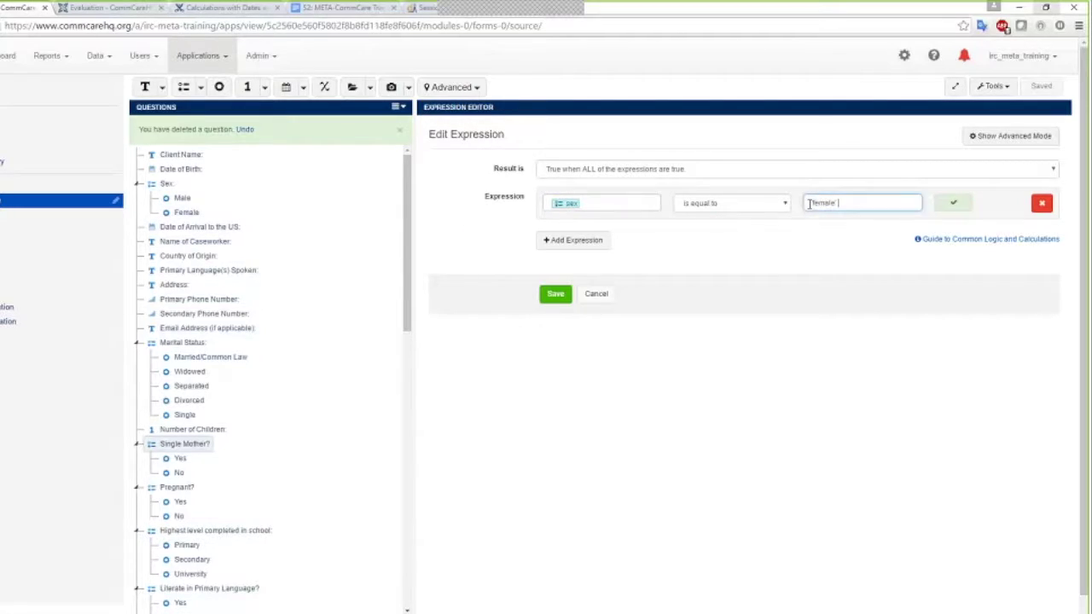
Add Number of Children greater than 0 as a second condition, then save it and the form
{"action": "left_click", "coordinate": [563, 246]}
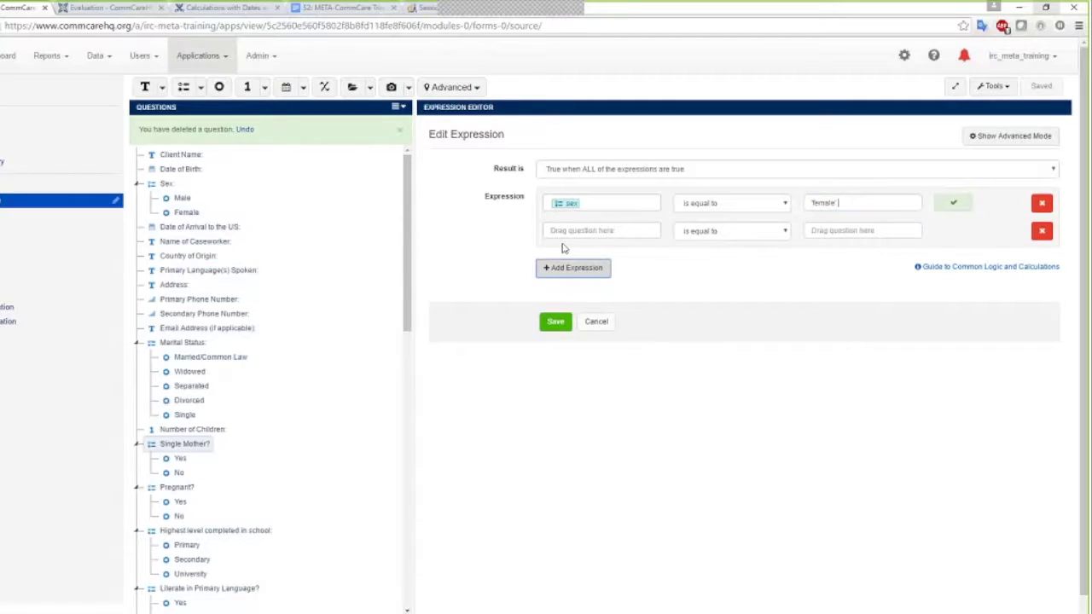
{"action": "left_click_drag", "start_coordinate": [182, 438], "coordinate": [587, 230]}
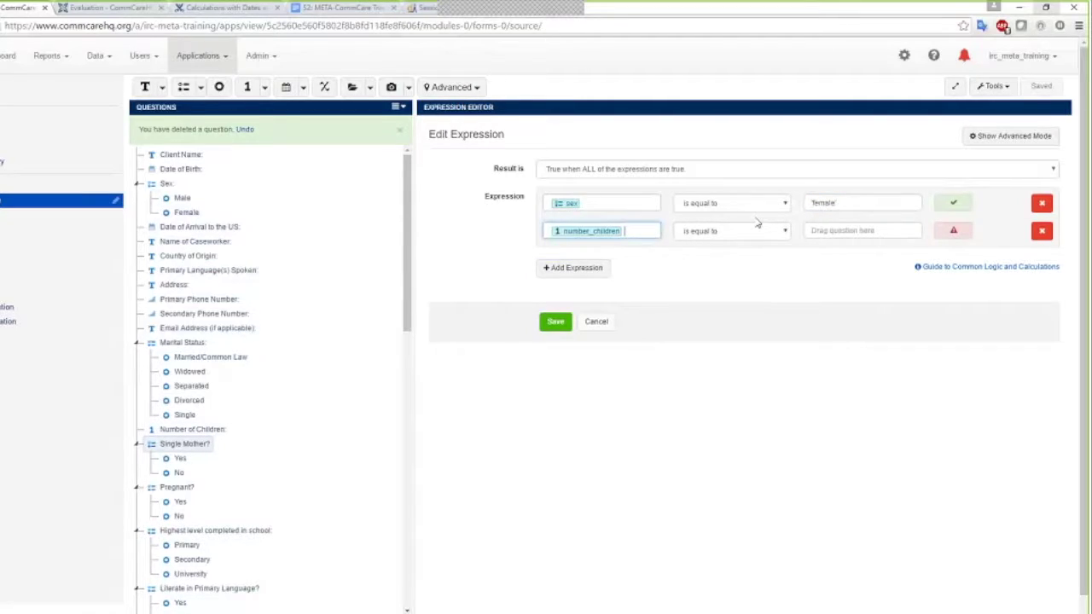
{"action": "left_click", "coordinate": [784, 231]}
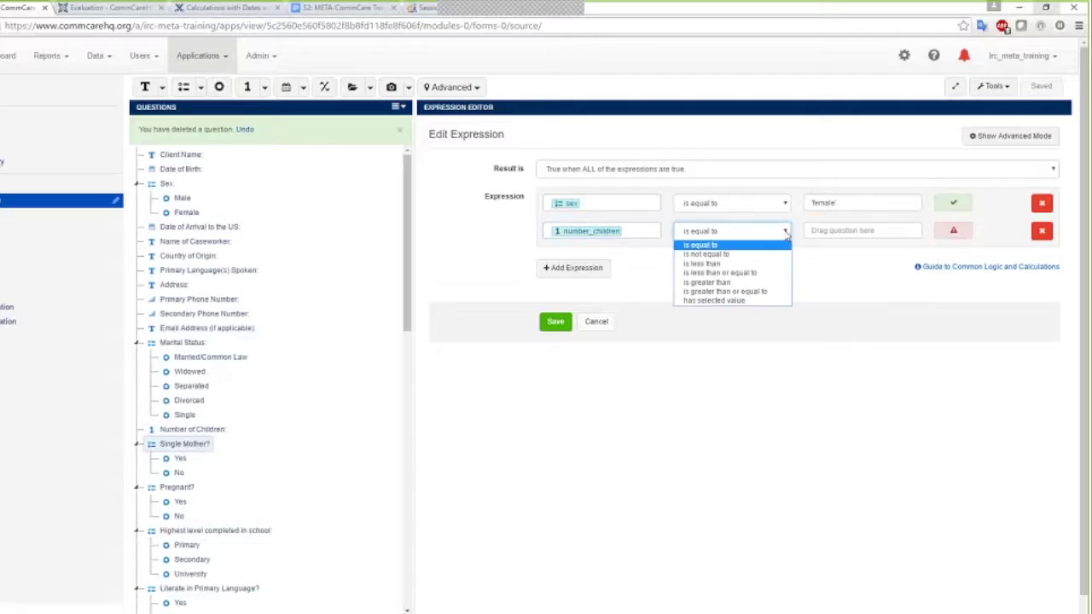
{"action": "left_click", "coordinate": [744, 284]}
{"action": "key", "text": "Tab"}
{"action": "type", "text": "0"}
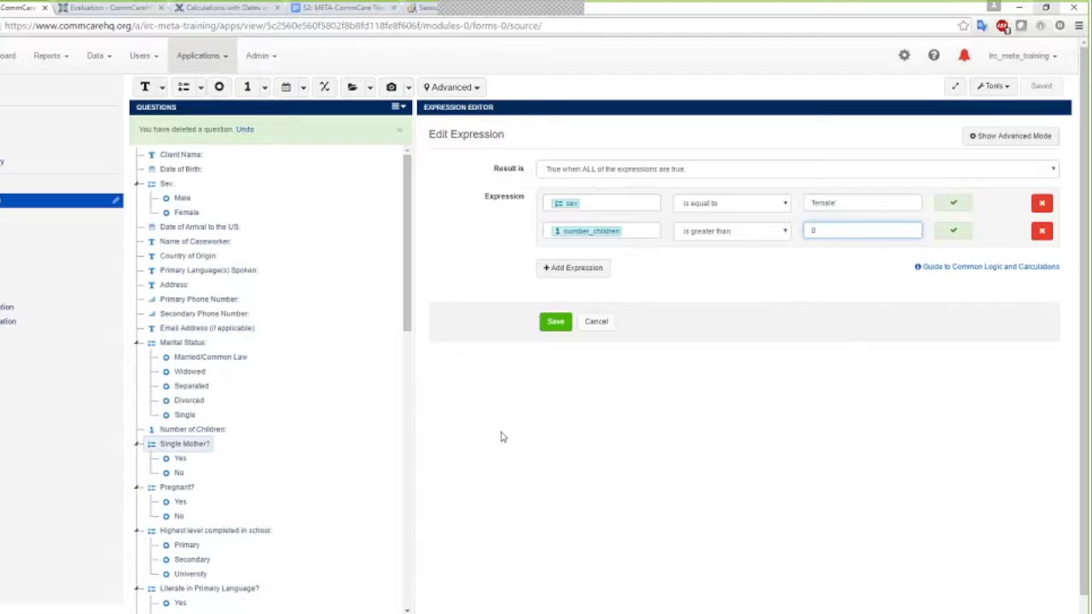
{"action": "left_click", "coordinate": [557, 329]}
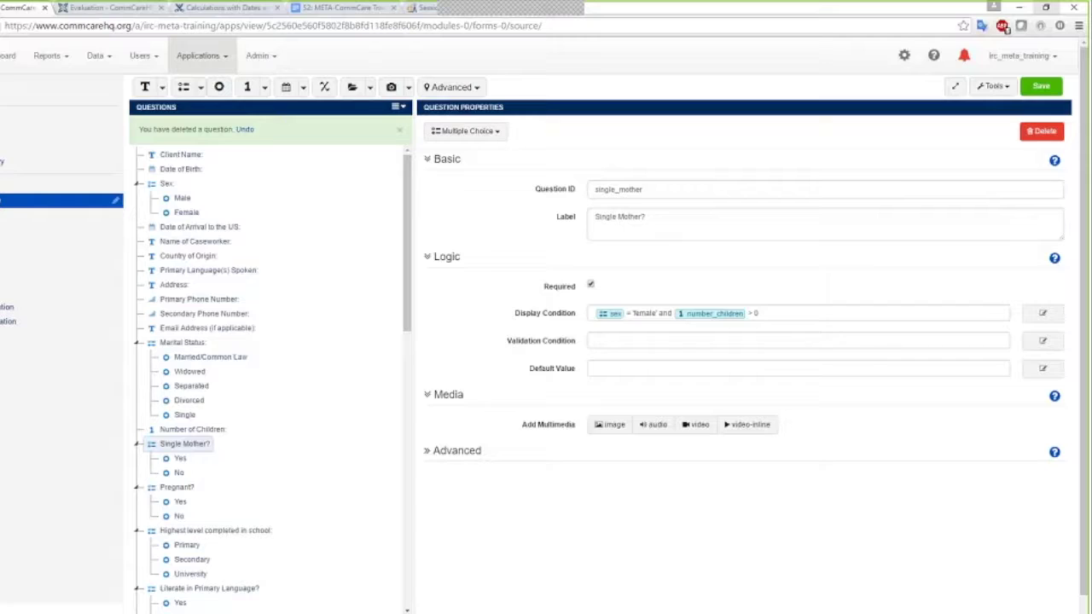
{"action": "left_click", "coordinate": [1040, 86]}
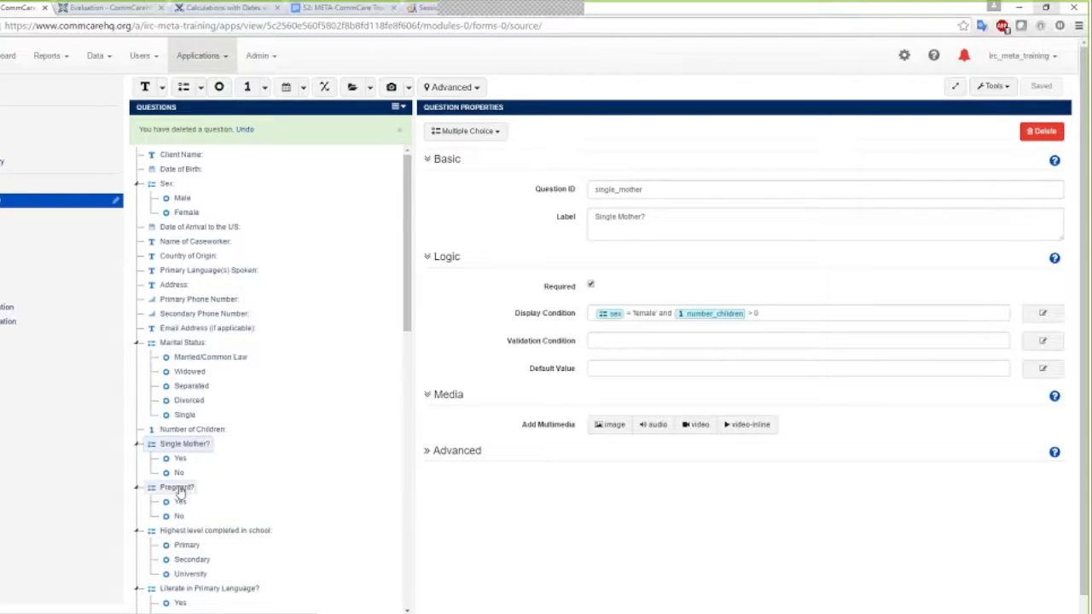
{"action": "left_click", "coordinate": [179, 489]}
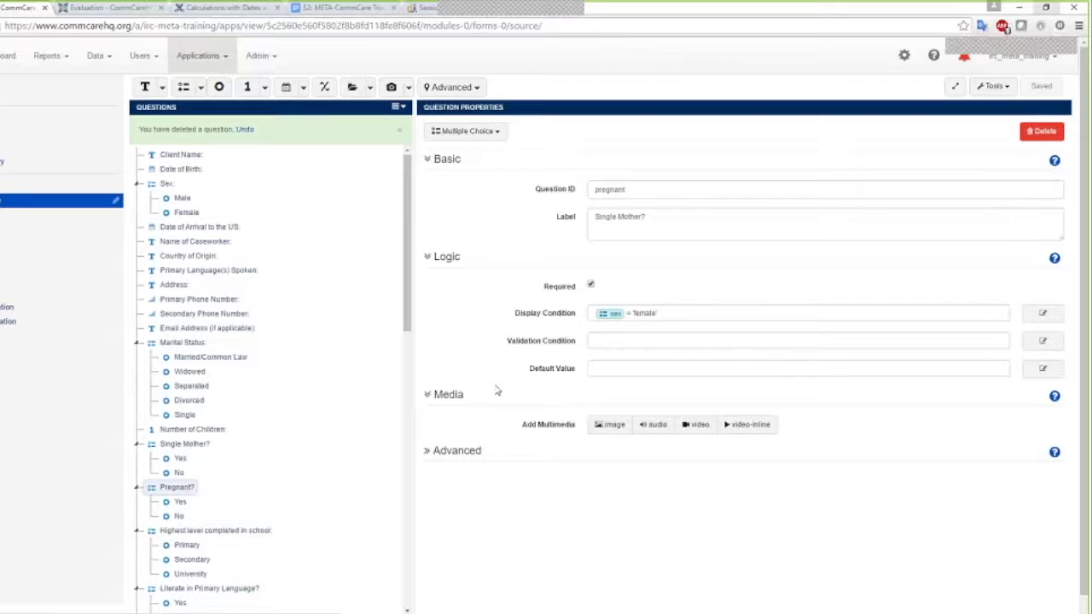
{"action": "scroll", "coordinate": [253, 470], "scroll_direction": "down", "scroll_amount": 1}
{"action": "scroll", "coordinate": [253, 470], "scroll_direction": "down", "scroll_amount": 3}
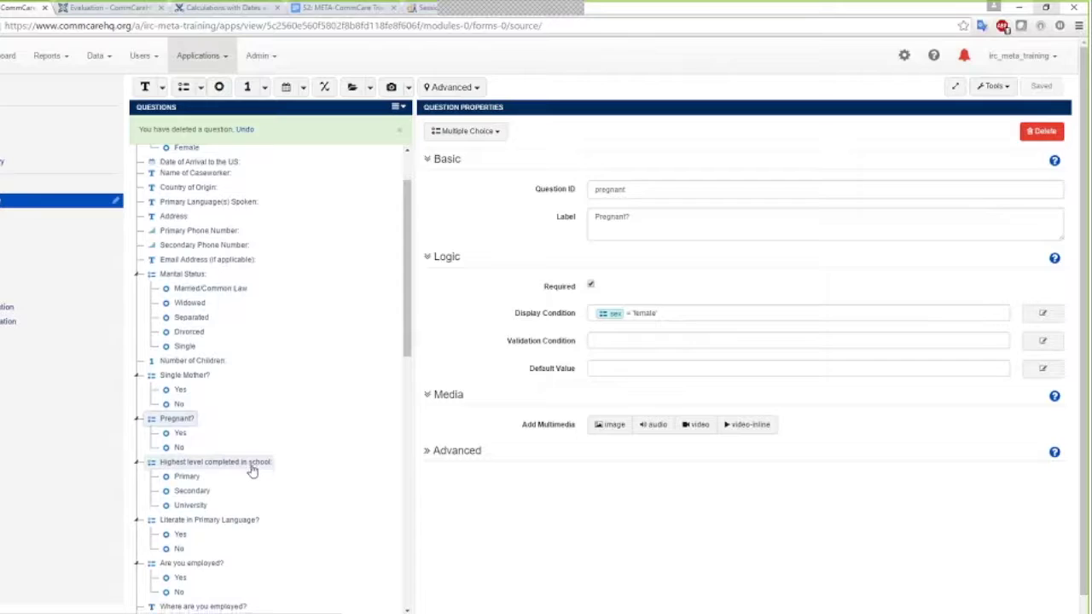
{"action": "scroll", "coordinate": [253, 470], "scroll_direction": "down", "scroll_amount": 3}
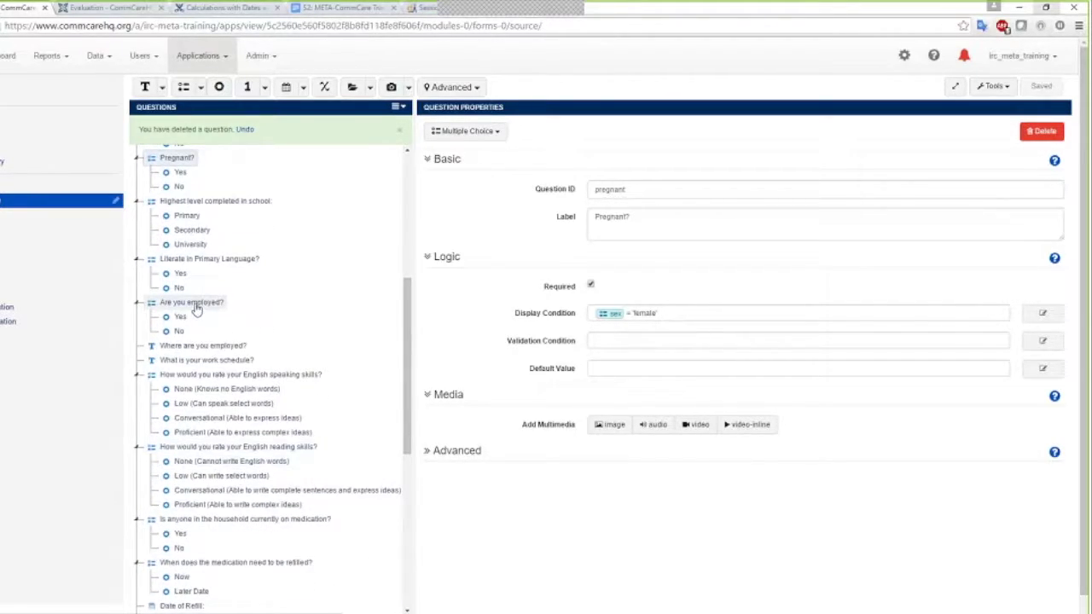
{"action": "left_click", "coordinate": [196, 309]}
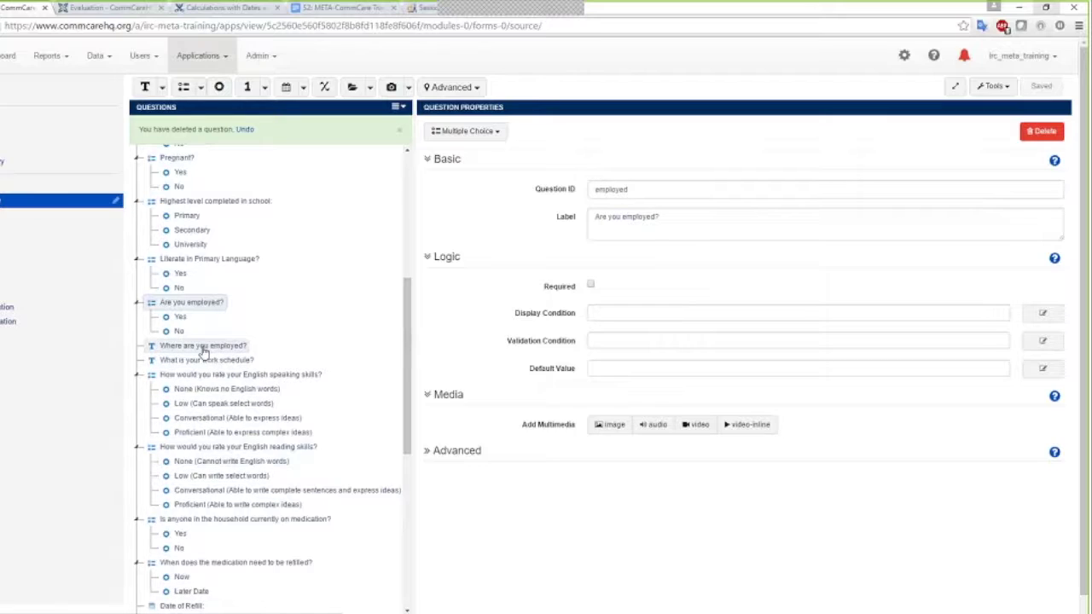
{"action": "left_click", "coordinate": [203, 348]}
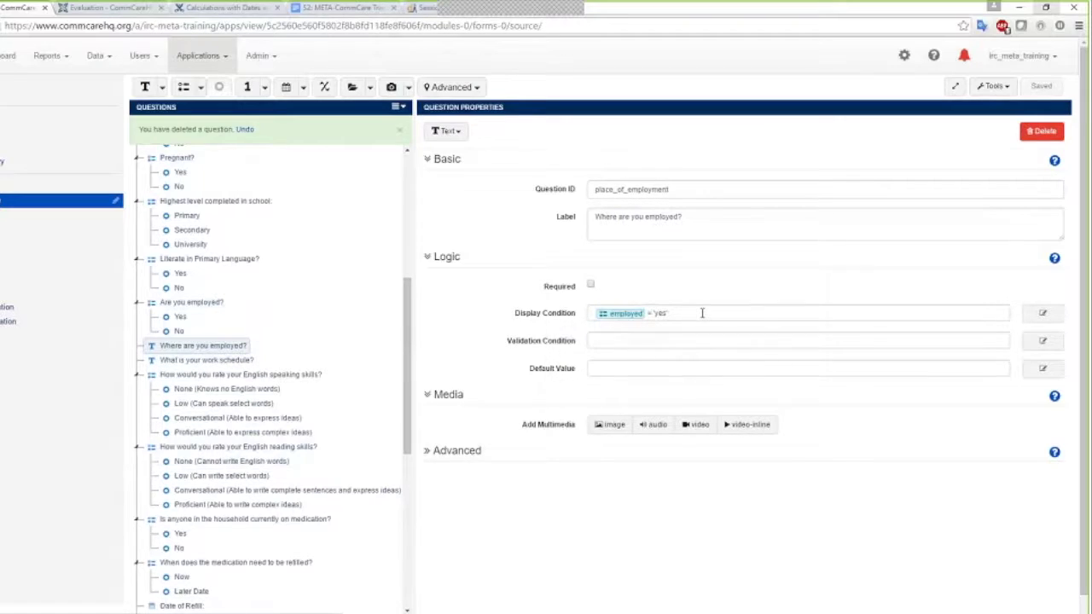
{"action": "scroll", "coordinate": [222, 341], "scroll_direction": "down", "scroll_amount": 4}
{"action": "left_click", "coordinate": [235, 237]}
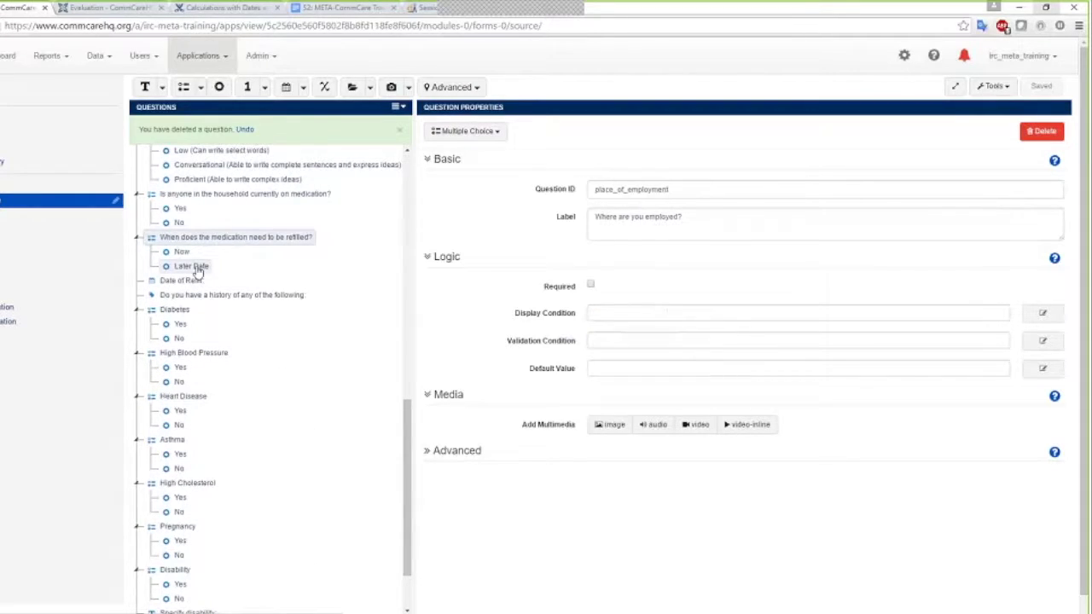
{"action": "left_click", "coordinate": [195, 267]}
{"action": "left_click", "coordinate": [183, 280]}
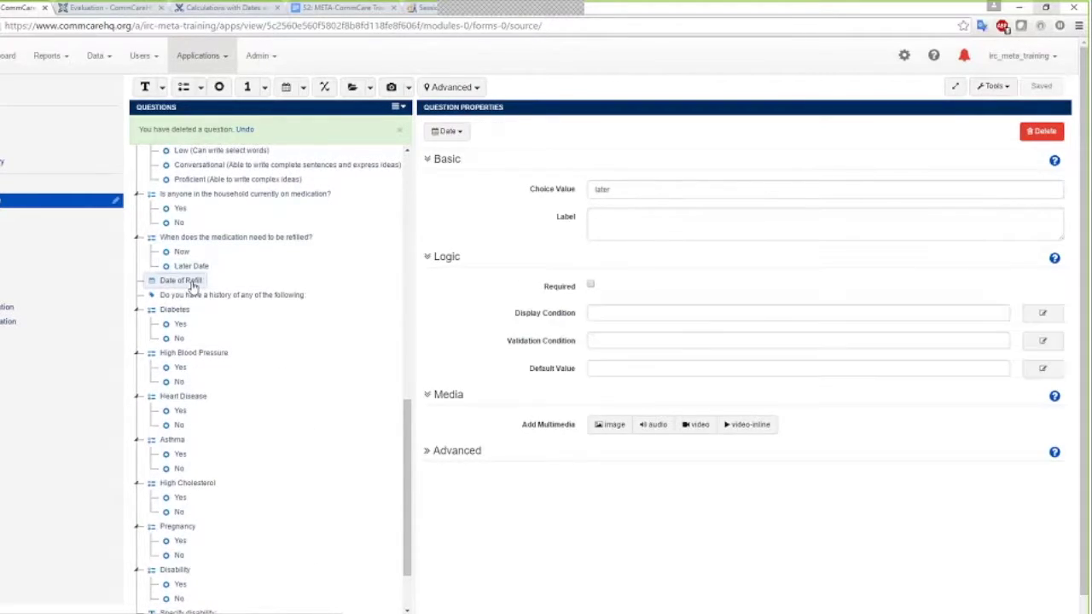
{"action": "left_click", "coordinate": [197, 268]}
{"action": "left_click", "coordinate": [182, 280]}
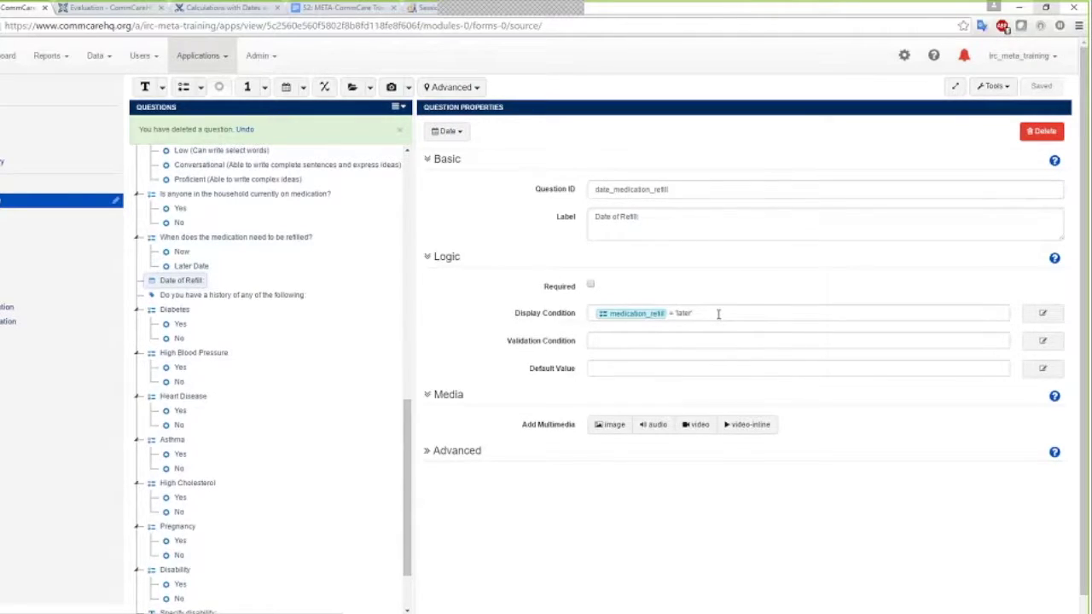
{"action": "scroll", "coordinate": [290, 486], "scroll_direction": "down", "scroll_amount": 1}
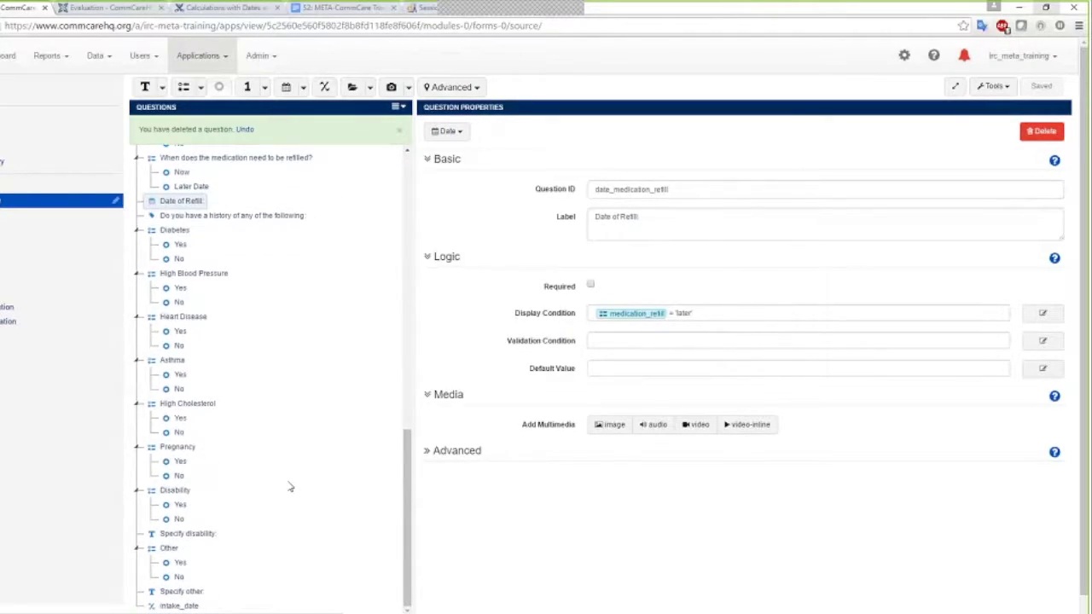
{"action": "scroll", "coordinate": [290, 487], "scroll_direction": "up", "scroll_amount": 6}
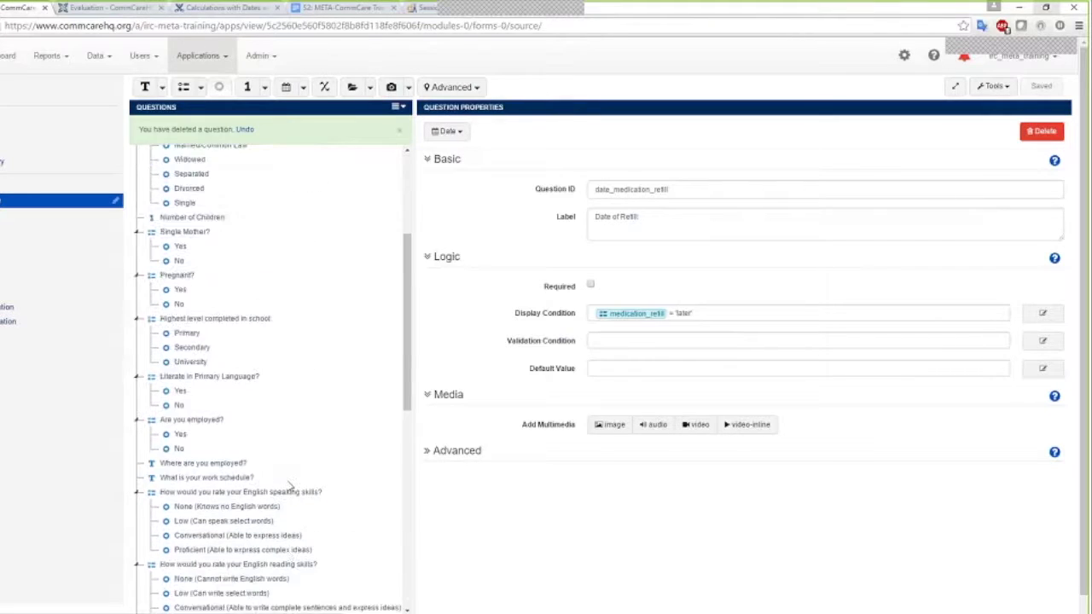
{"action": "scroll", "coordinate": [290, 487], "scroll_direction": "up", "scroll_amount": 3}
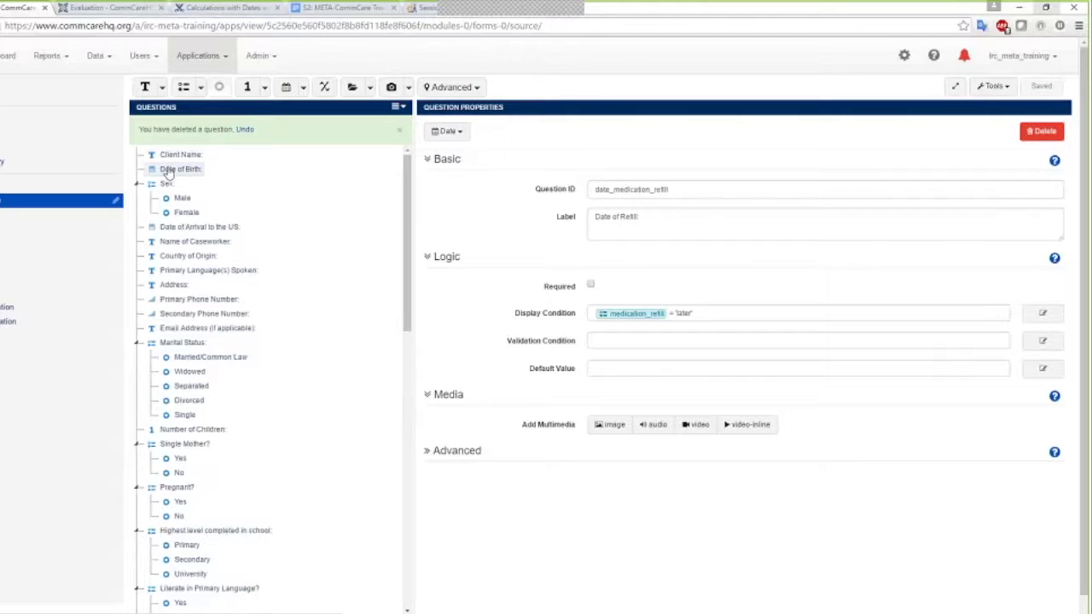
Insert a hidden value with ID 'age' below Date of Birth and open its Calculate Condition editor
{"action": "left_click", "coordinate": [168, 170]}
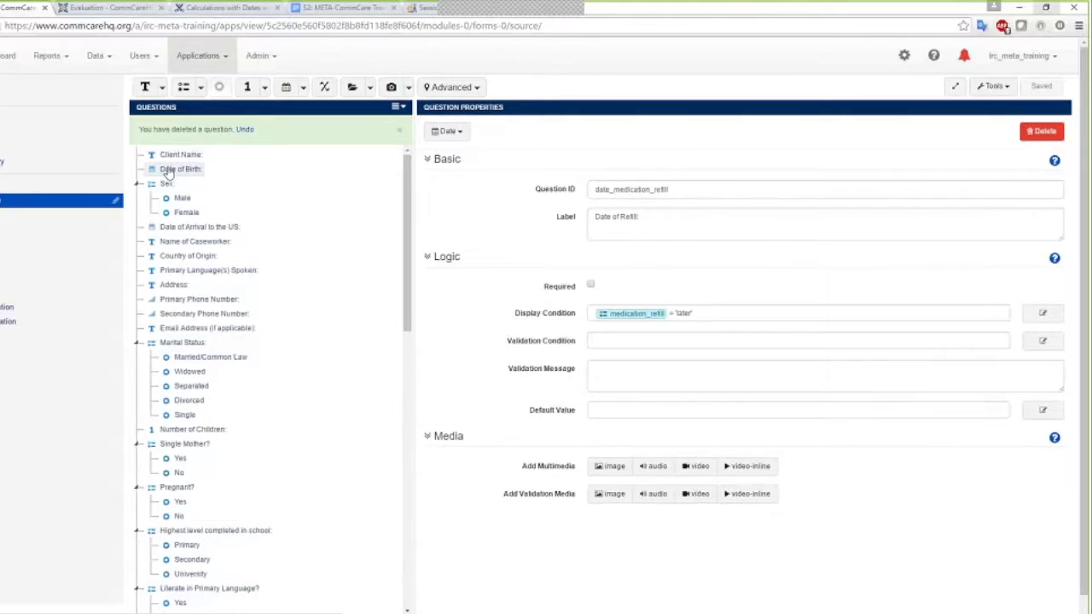
{"action": "left_click", "coordinate": [323, 88]}
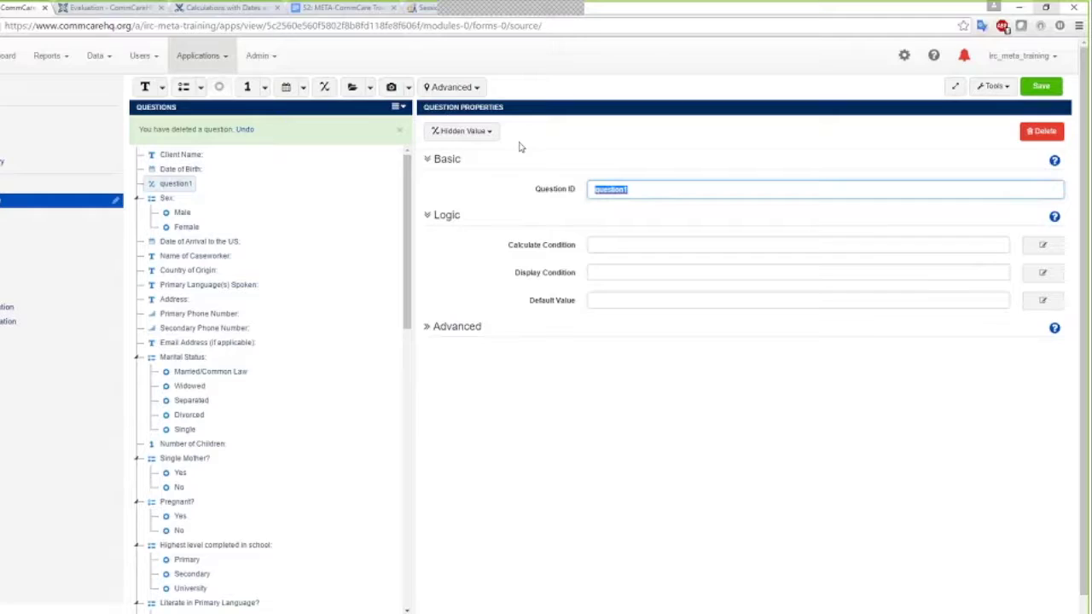
{"action": "type", "text": "age"}
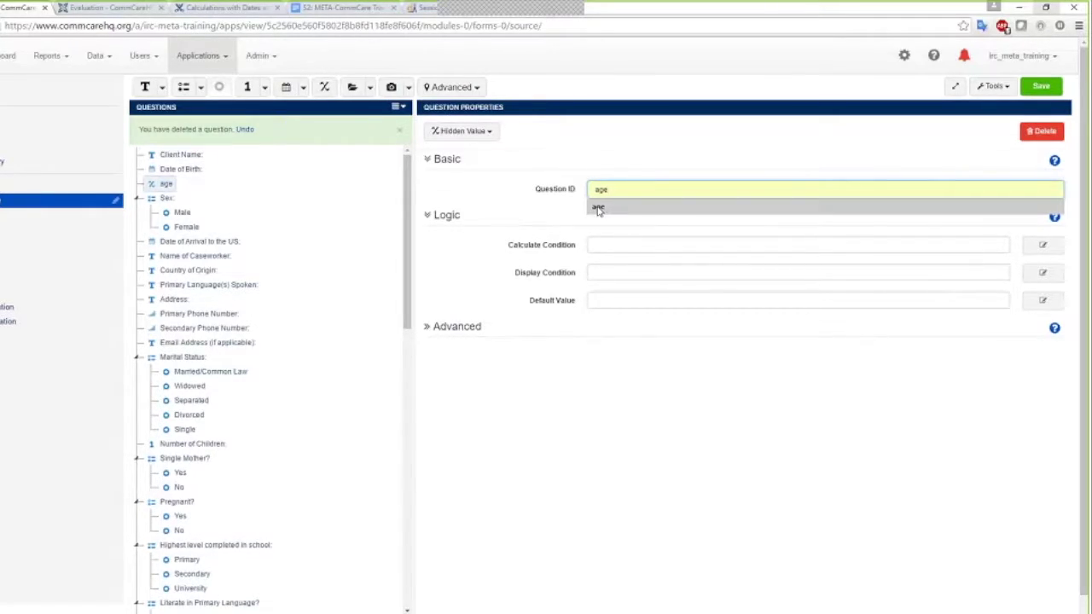
{"action": "left_click", "coordinate": [598, 208]}
{"action": "left_click", "coordinate": [616, 245]}
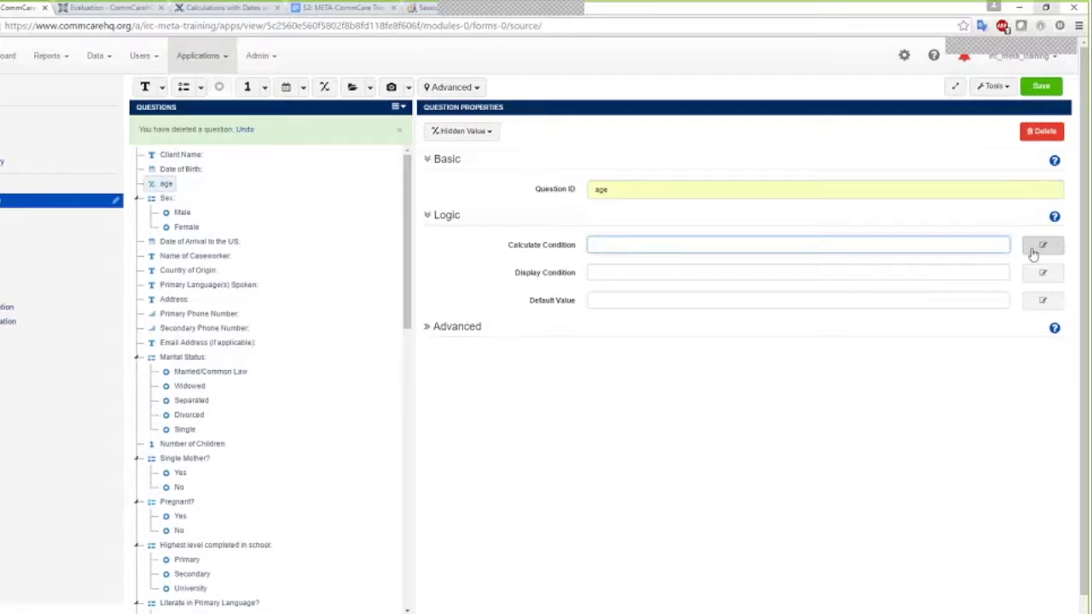
{"action": "left_click", "coordinate": [1042, 246]}
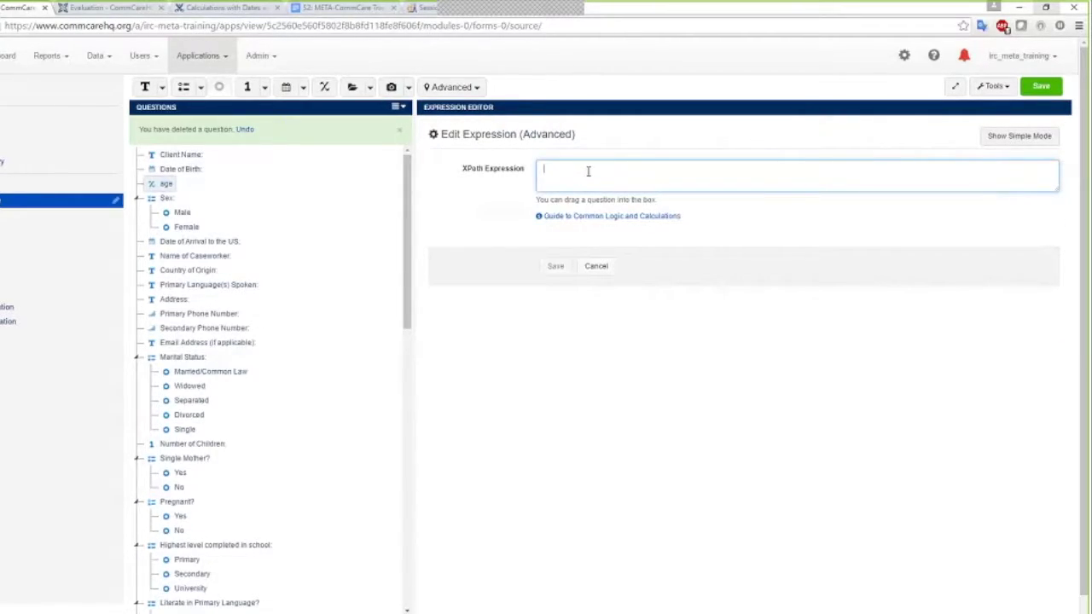
Enter today() - date(dob) div 365.25, dragging in the Date of Birth reference
{"action": "type", "text": "today() - date("}
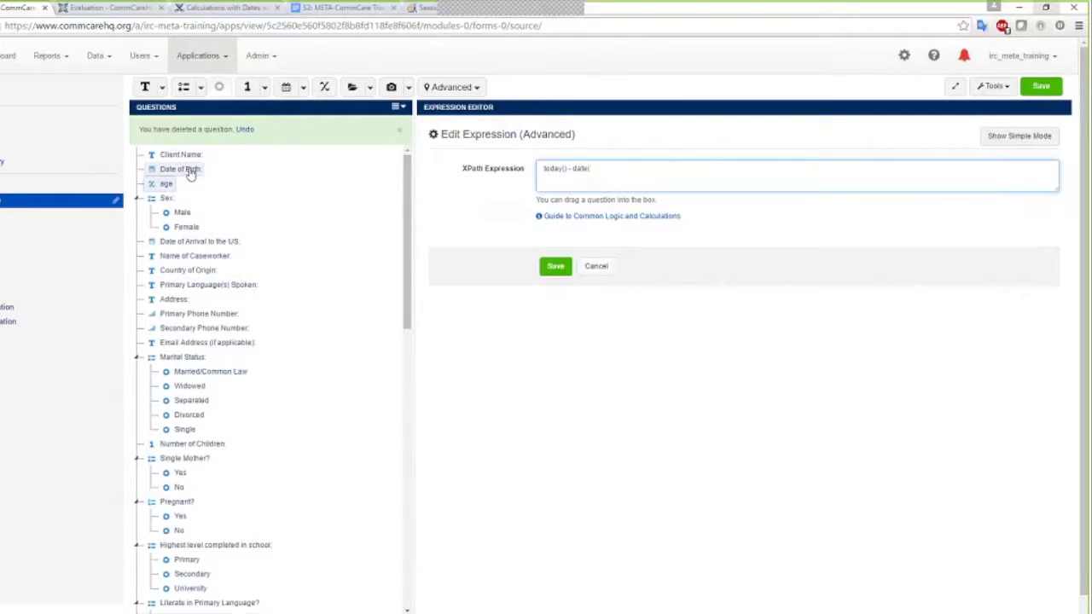
{"action": "left_click_drag", "start_coordinate": [180, 169], "coordinate": [619, 169]}
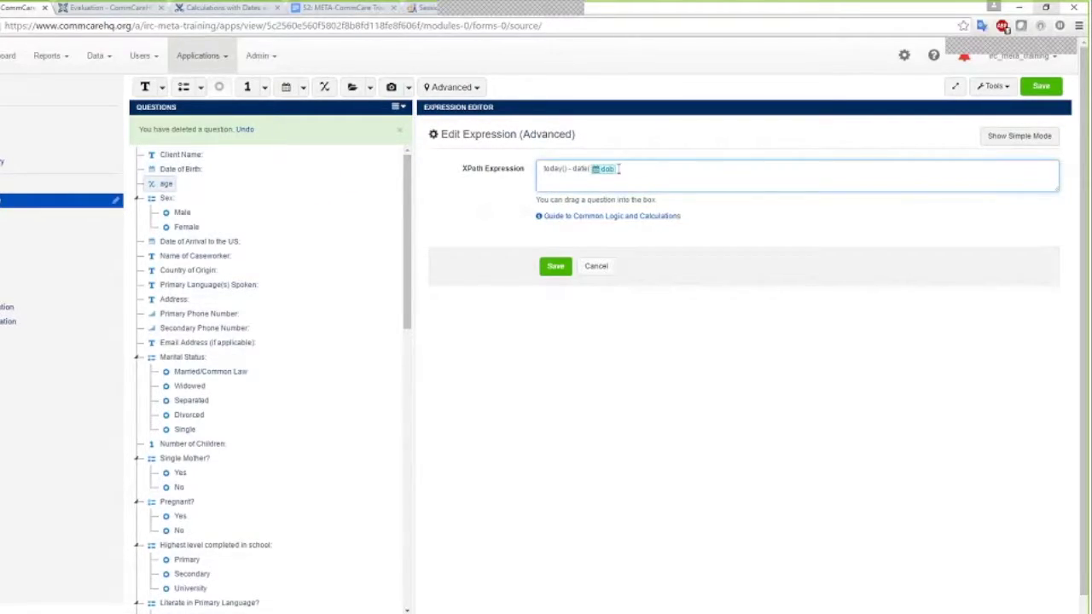
{"action": "type", "text": ")"}
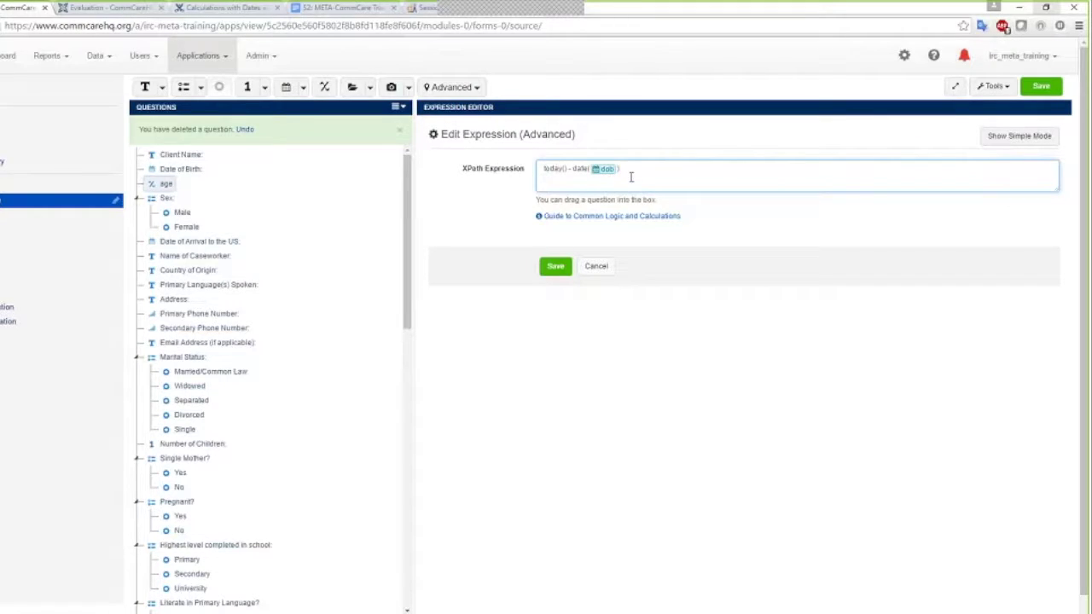
{"action": "type", "text": " div"}
{"action": "left_click", "coordinate": [607, 170]}
{"action": "left_click", "coordinate": [631, 170]}
{"action": "type", "text": "365"}
{"action": "type", "text": ".2"}
{"action": "type", "text": "5"}
Wrap the age expression in int( ), adding parentheses around the date difference
{"action": "type", "text": "int("}
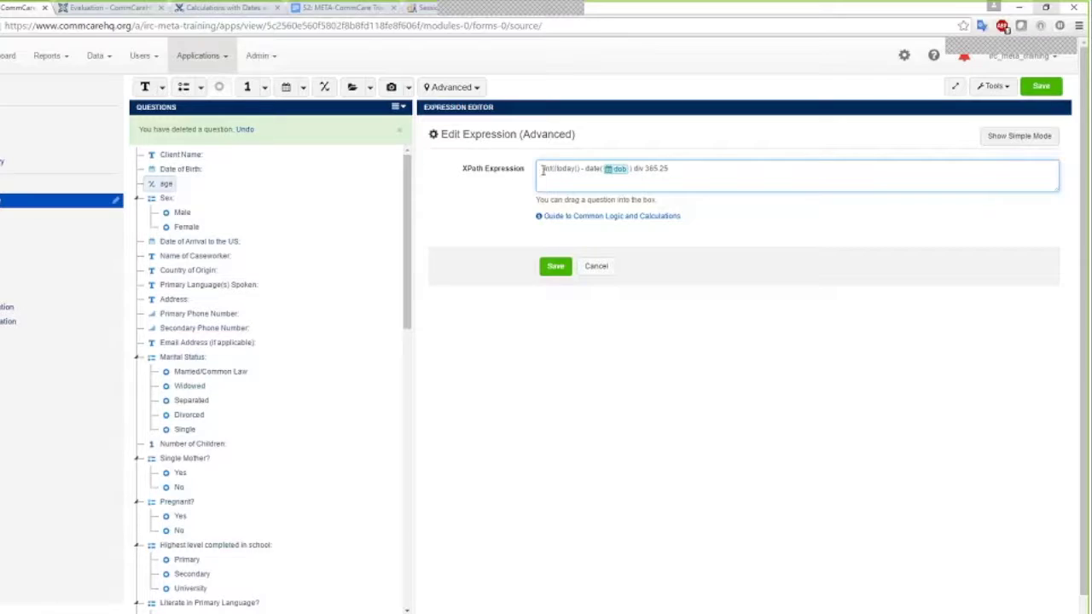
{"action": "double_click", "coordinate": [552, 171]}
{"action": "left_click", "coordinate": [560, 174]}
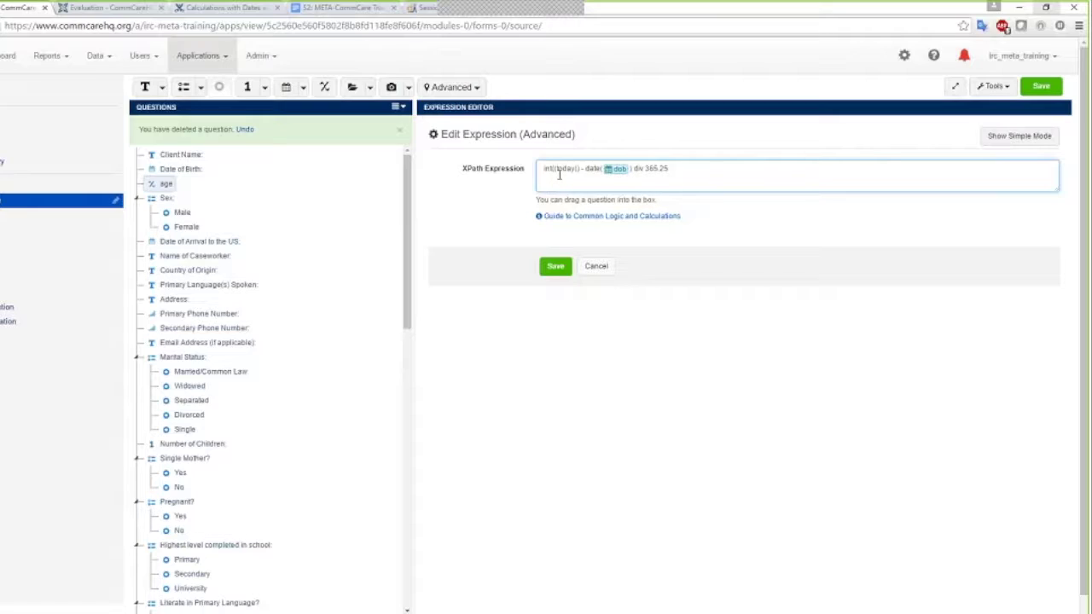
{"action": "type", "text": "("}
{"action": "left_click", "coordinate": [672, 169]}
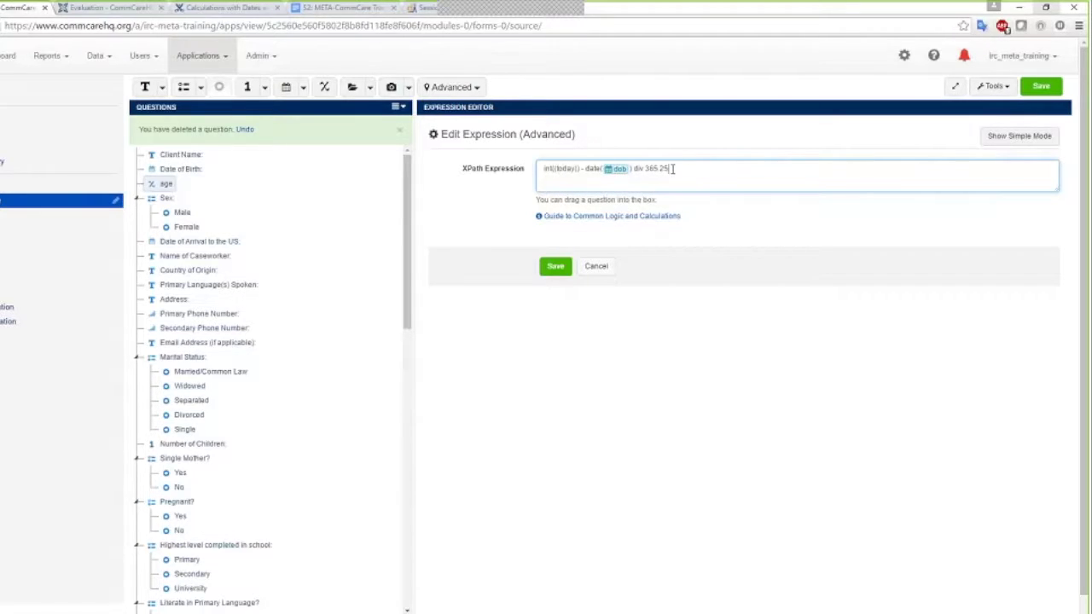
{"action": "left_click", "coordinate": [632, 168]}
{"action": "type", "text": ")"}
{"action": "left_click", "coordinate": [697, 177]}
{"action": "type", "text": ")"}
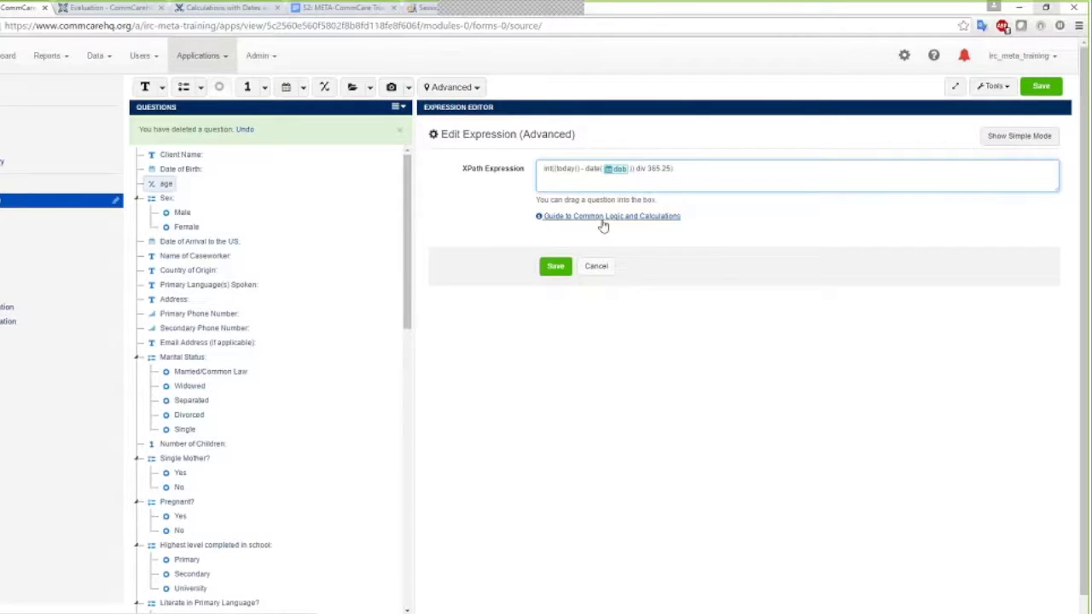
Review the age-in-years example on the Calculations with Dates and Times help page
{"action": "left_click", "coordinate": [220, 8]}
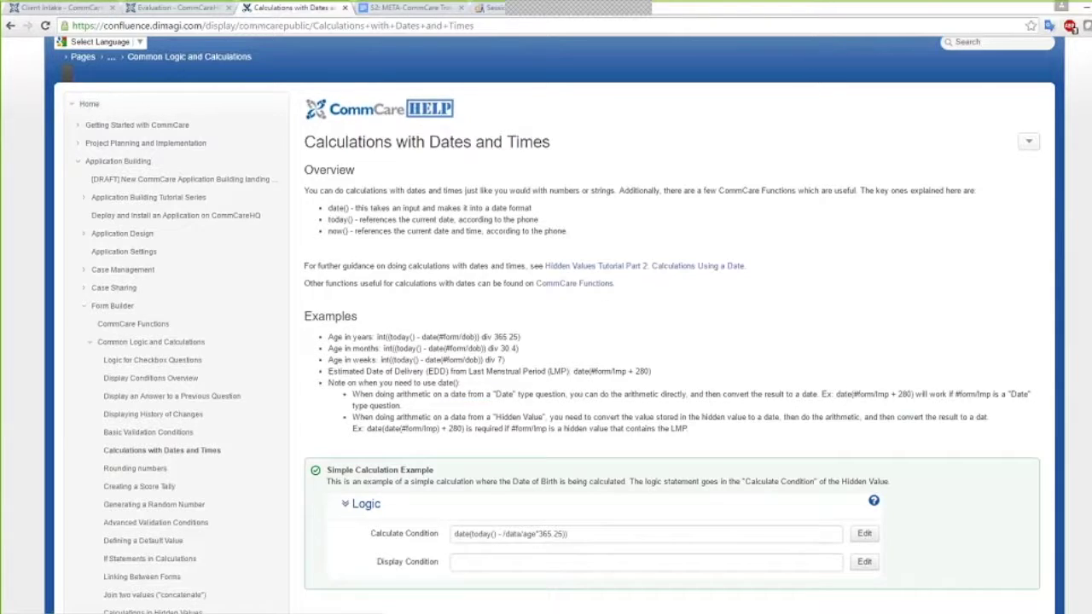
{"action": "scroll", "coordinate": [410, 305], "scroll_direction": "down", "scroll_amount": 1}
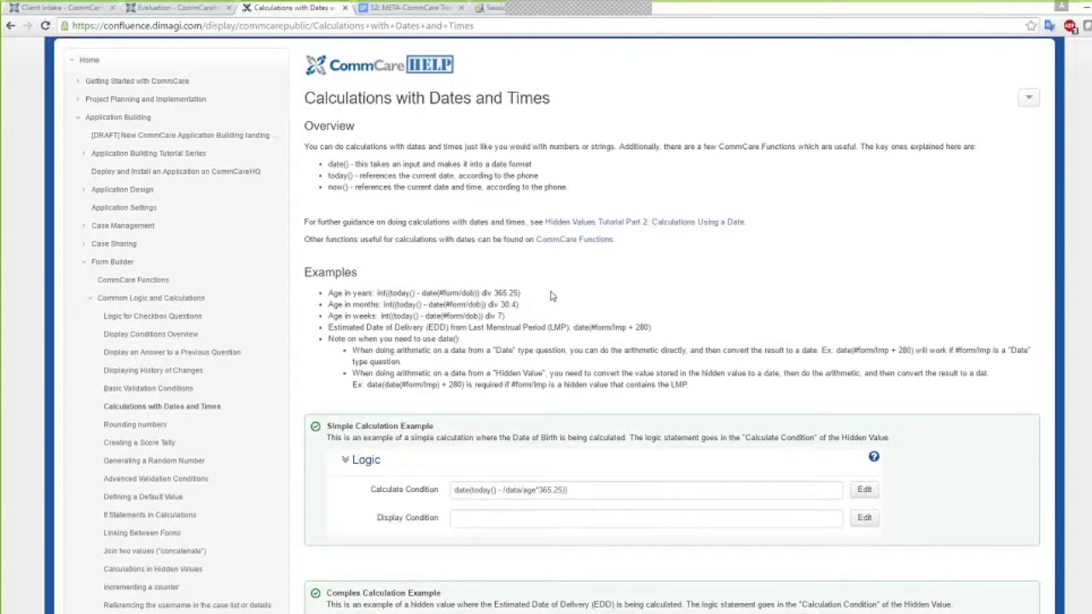
{"action": "scroll", "coordinate": [341, 170], "scroll_direction": "up", "scroll_amount": 2}
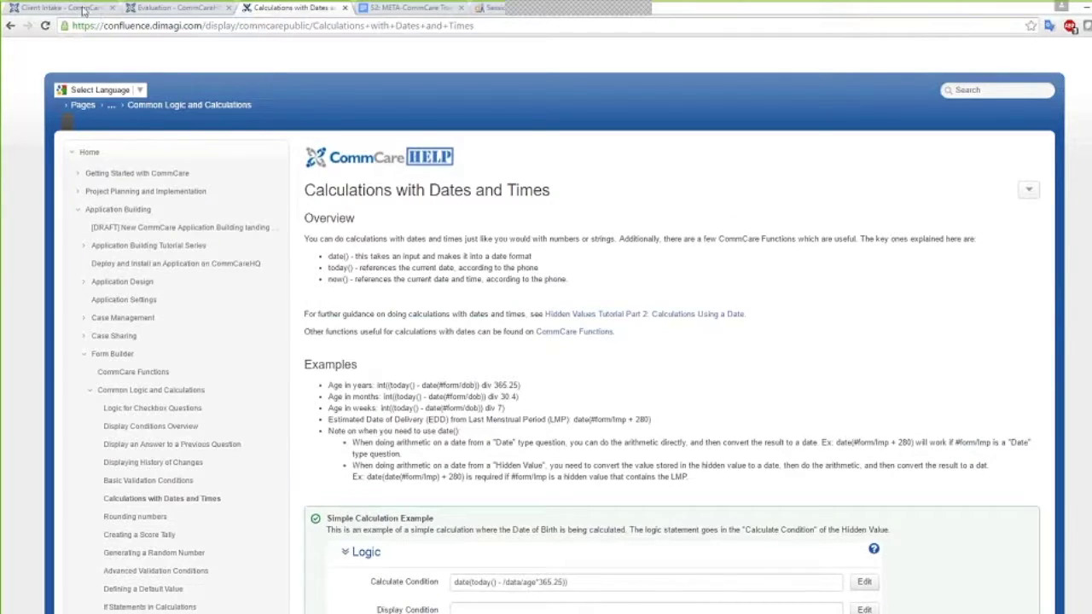
Save the age calculation int((today() - date(dob)) div 365.25) and then the form
{"action": "left_click", "coordinate": [85, 10]}
{"action": "left_click", "coordinate": [583, 265]}
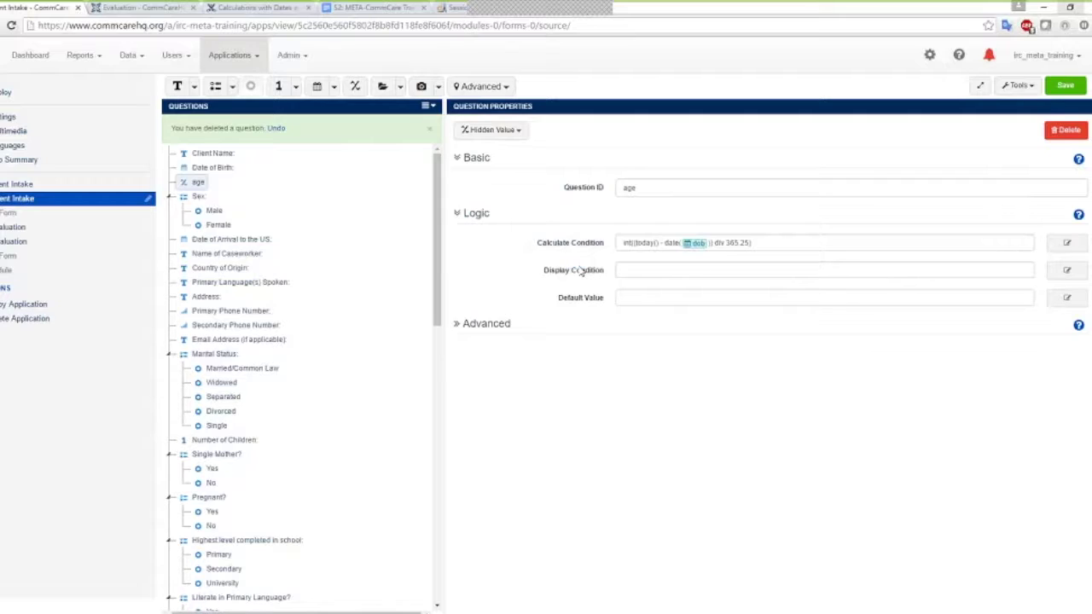
{"action": "left_click", "coordinate": [1065, 88]}
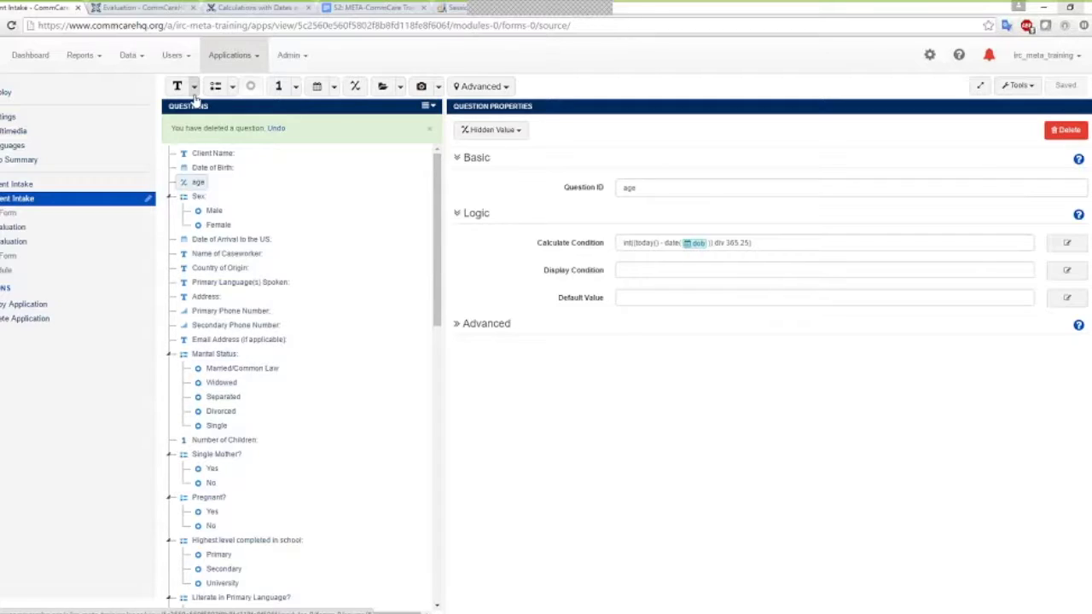
Add label age_label reading 'This person is [age] years old.', save, and go to Client Intake
{"action": "left_click", "coordinate": [195, 87]}
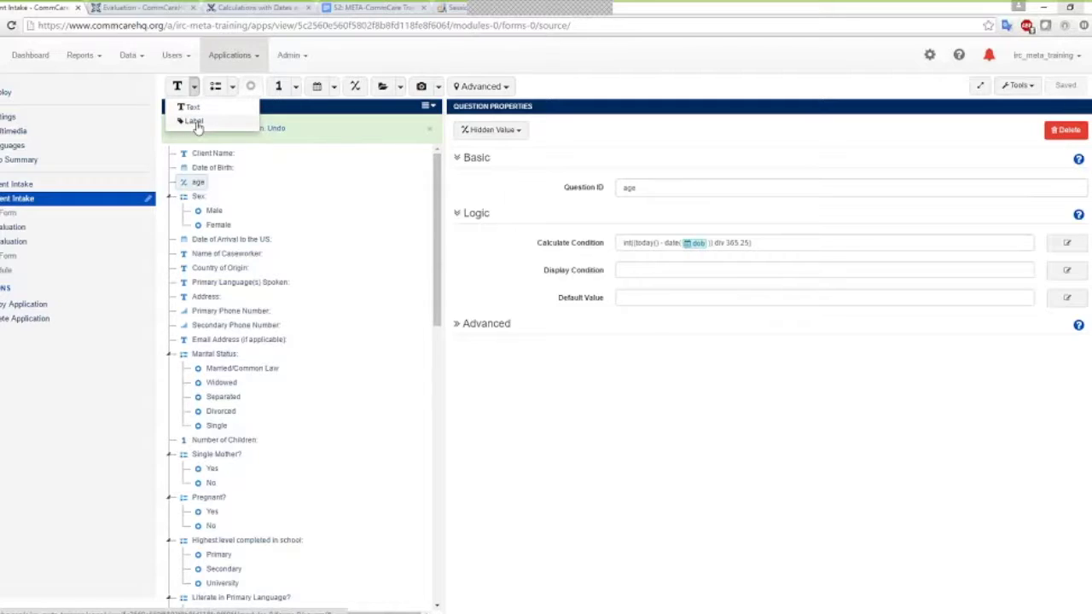
{"action": "left_click", "coordinate": [195, 120]}
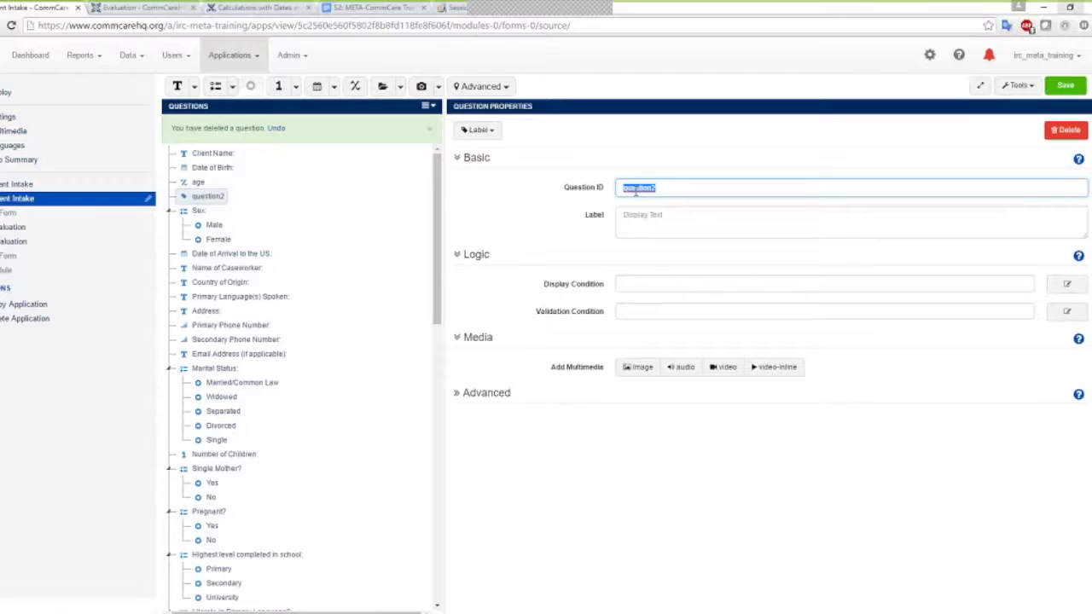
{"action": "type", "text": "age_label"}
{"action": "left_click", "coordinate": [643, 215]}
{"action": "type", "text": "T"}
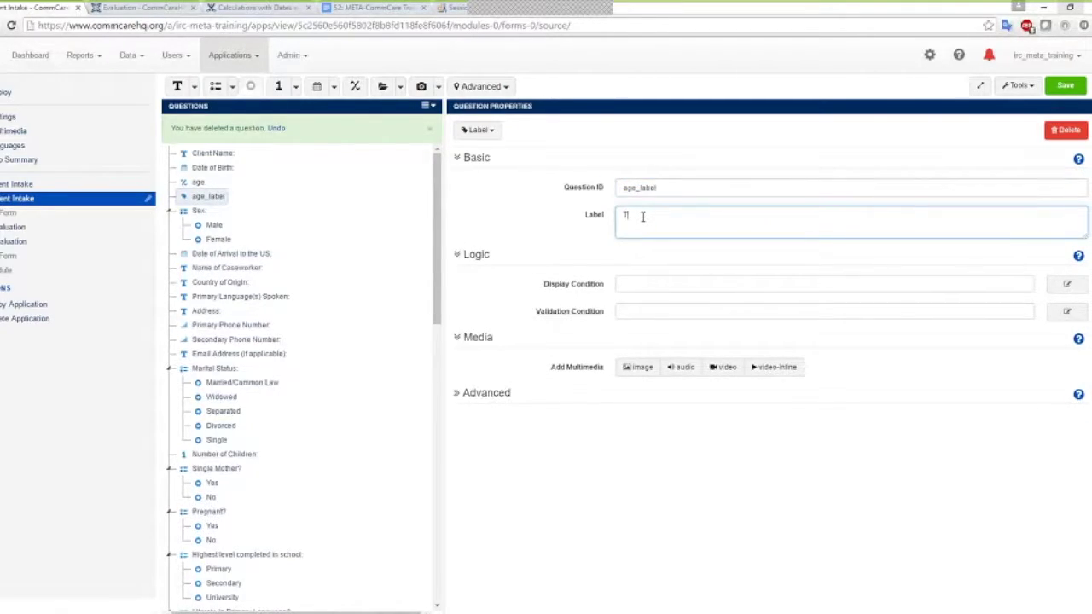
{"action": "type", "text": "his person is"}
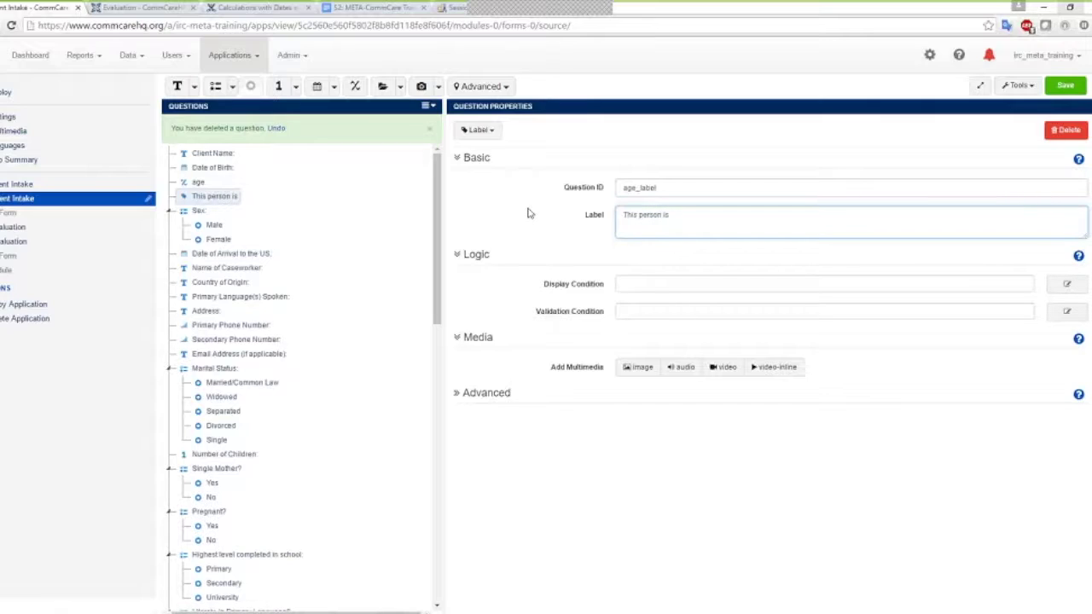
{"action": "left_click_drag", "start_coordinate": [190, 183], "coordinate": [674, 213]}
{"action": "type", "text": "years of"}
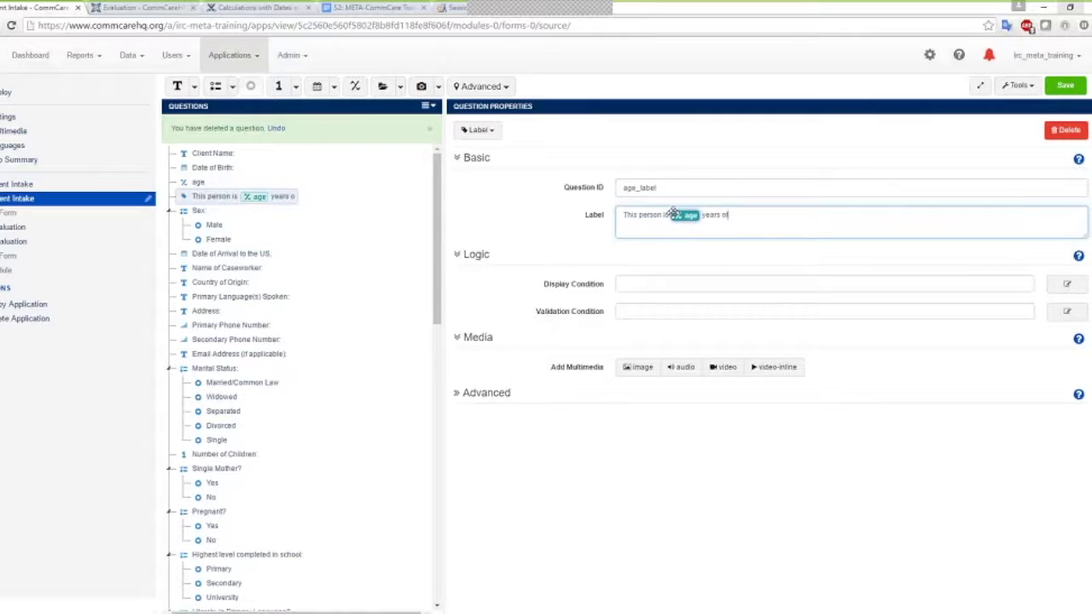
{"action": "type", "text": "d."}
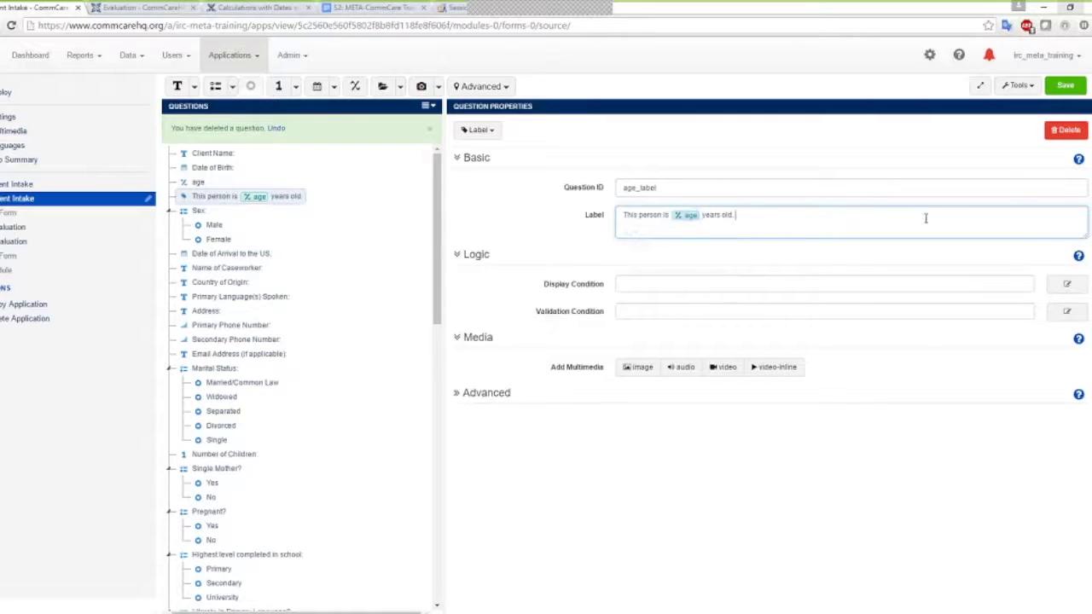
{"action": "left_click", "coordinate": [1065, 86]}
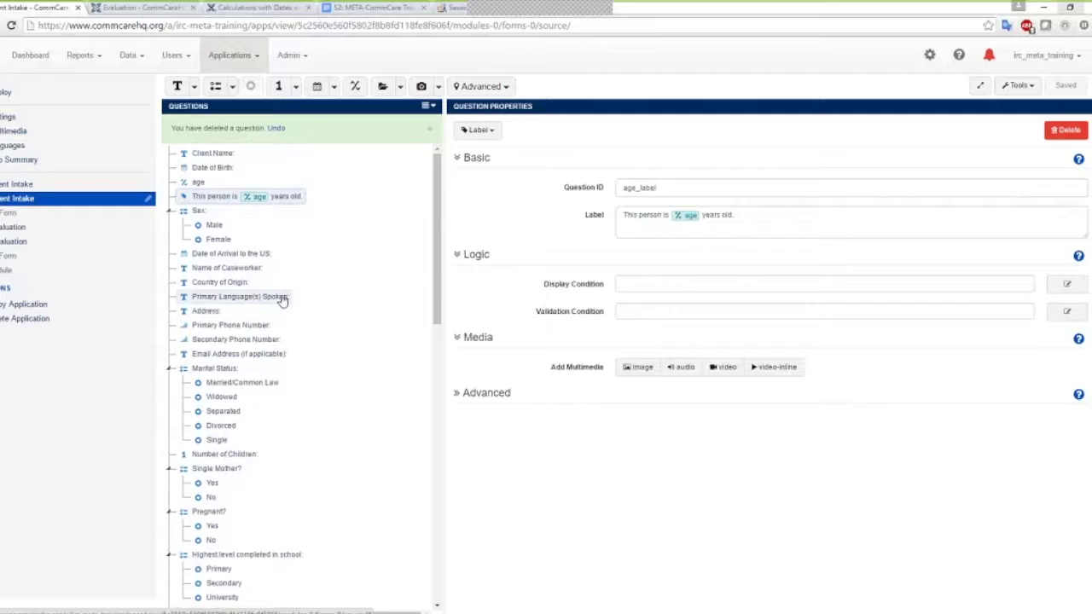
{"action": "left_click", "coordinate": [19, 198]}
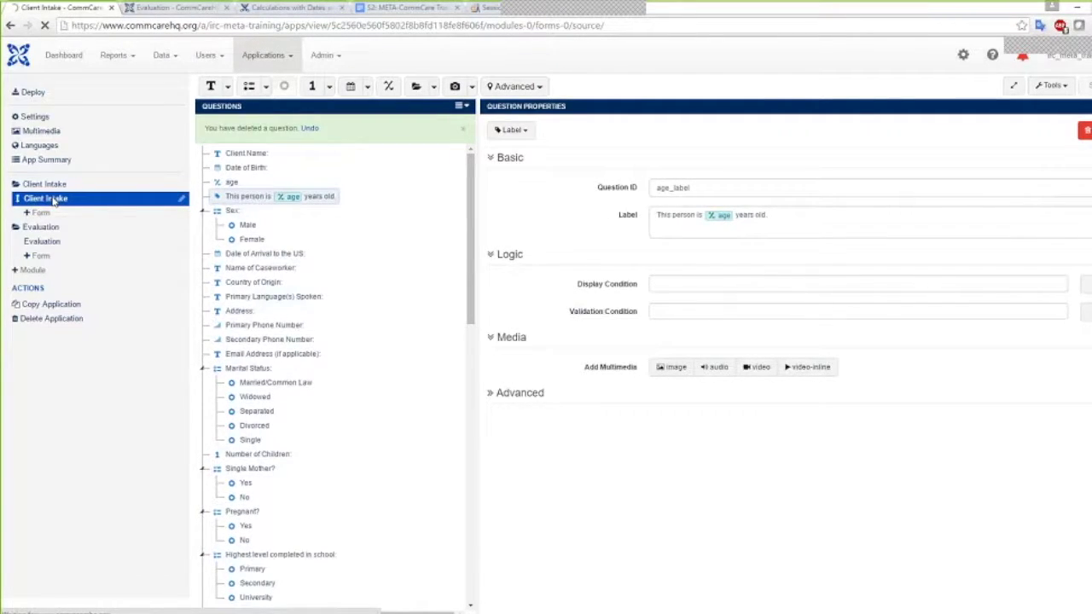
{"action": "left_click", "coordinate": [53, 200]}
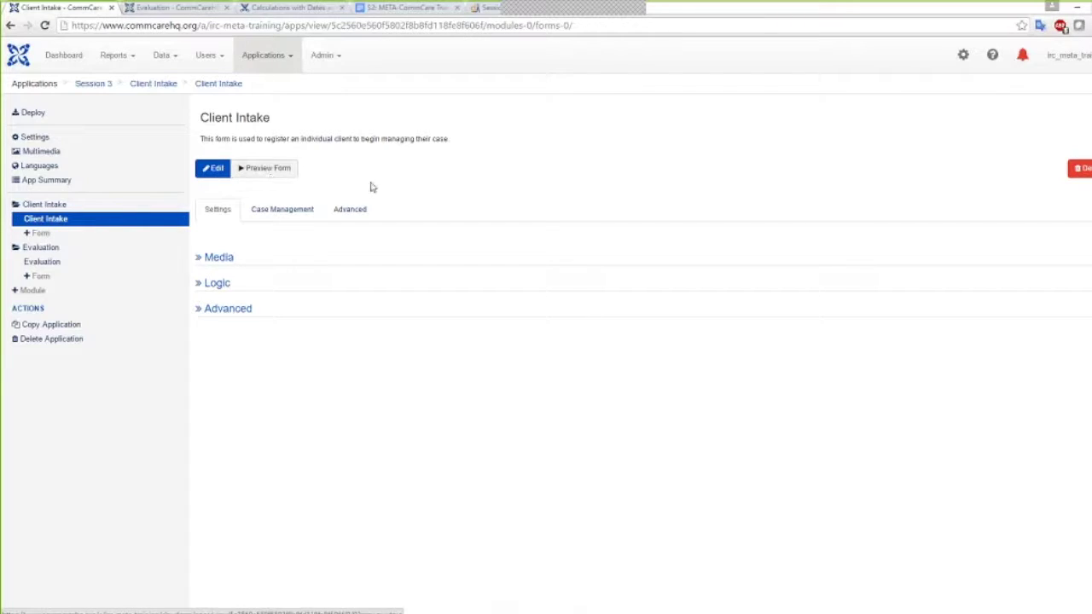
{"action": "left_click", "coordinate": [256, 173]}
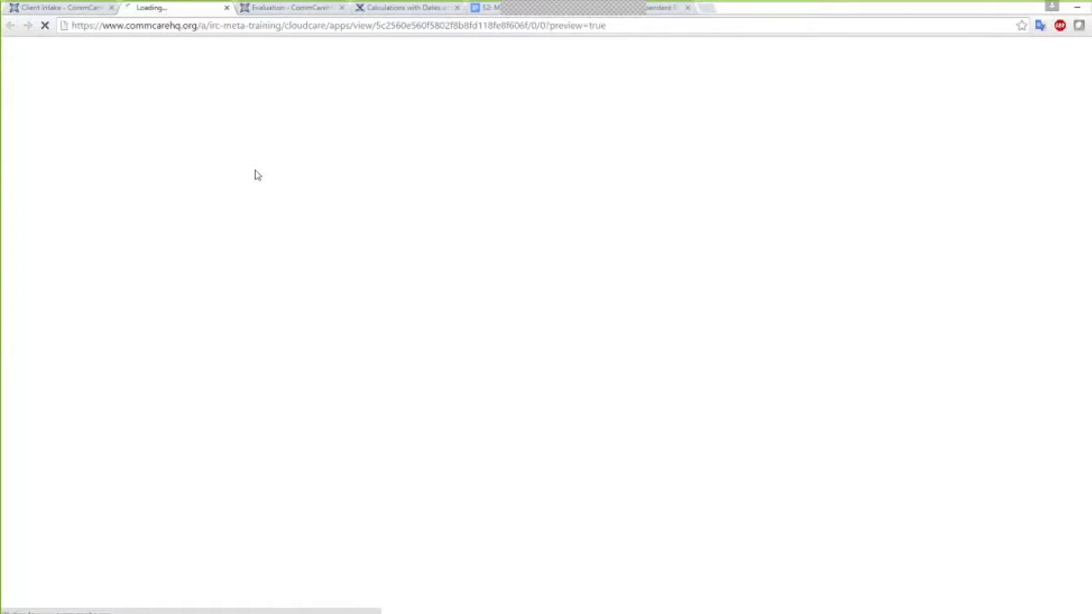
{"action": "left_click", "coordinate": [441, 266]}
{"action": "type", "text": "Alexandra"}
{"action": "key", "text": "Tab"}
{"action": "left_click", "coordinate": [468, 333]}
{"action": "scroll", "coordinate": [469, 375], "scroll_direction": "up", "scroll_amount": 6}
{"action": "left_click", "coordinate": [468, 361]}
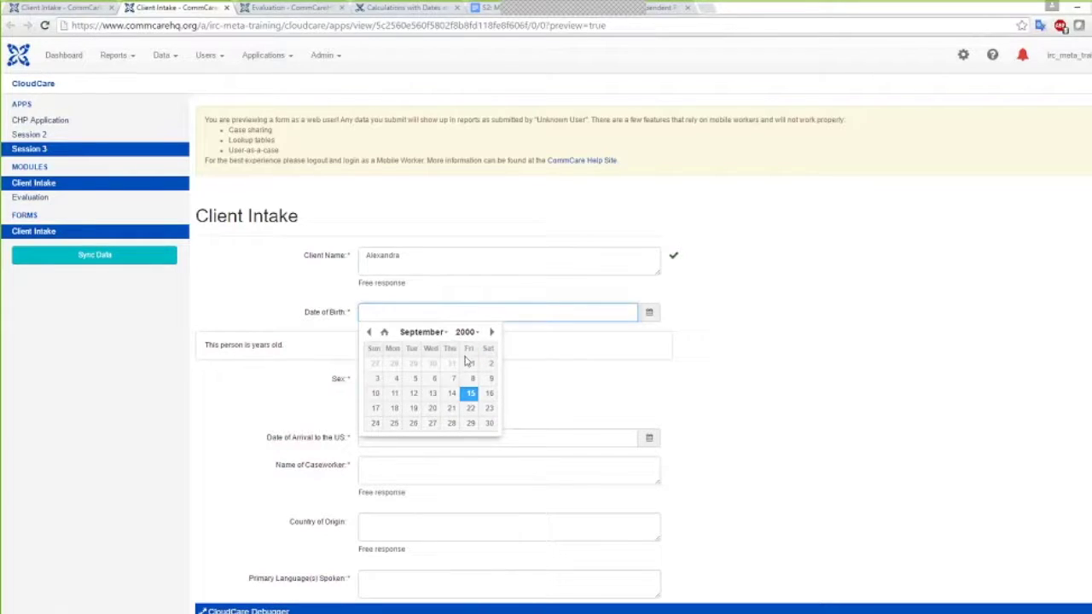
{"action": "left_click", "coordinate": [431, 383]}
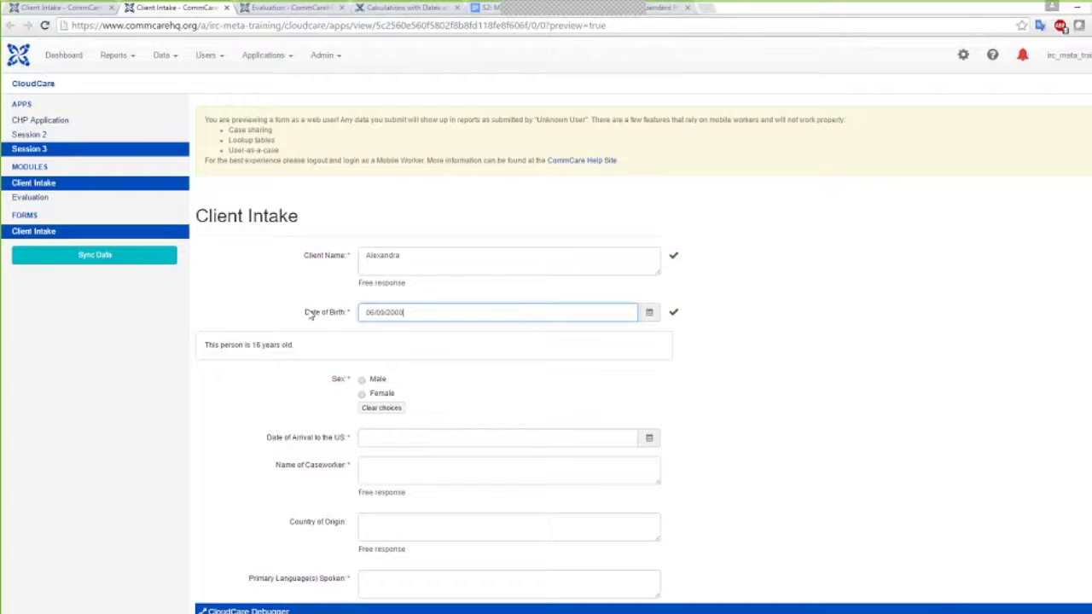
Mark the client Female with 1 child so the Single Mother? question appears
{"action": "scroll", "coordinate": [446, 412], "scroll_direction": "down", "scroll_amount": 5}
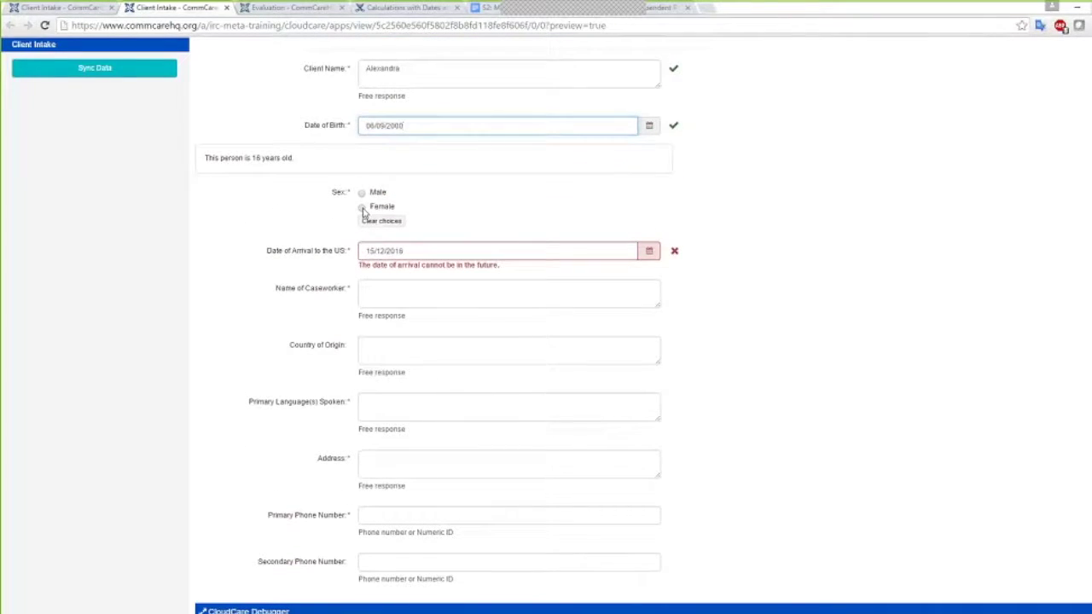
{"action": "left_click", "coordinate": [362, 207]}
{"action": "scroll", "coordinate": [588, 353], "scroll_direction": "down", "scroll_amount": 4}
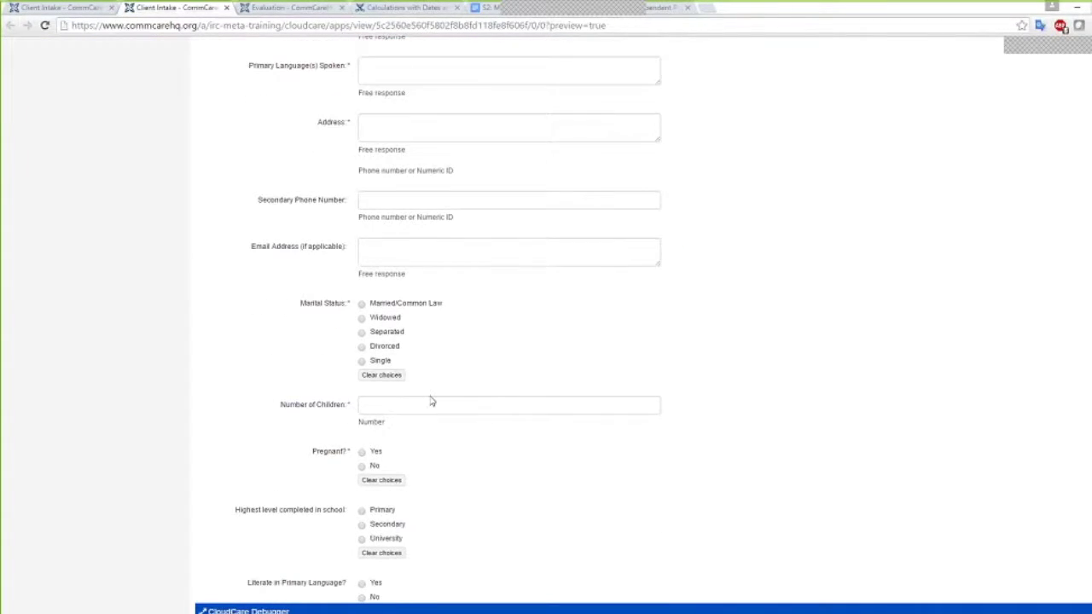
{"action": "left_click", "coordinate": [370, 406]}
{"action": "type", "text": "1"}
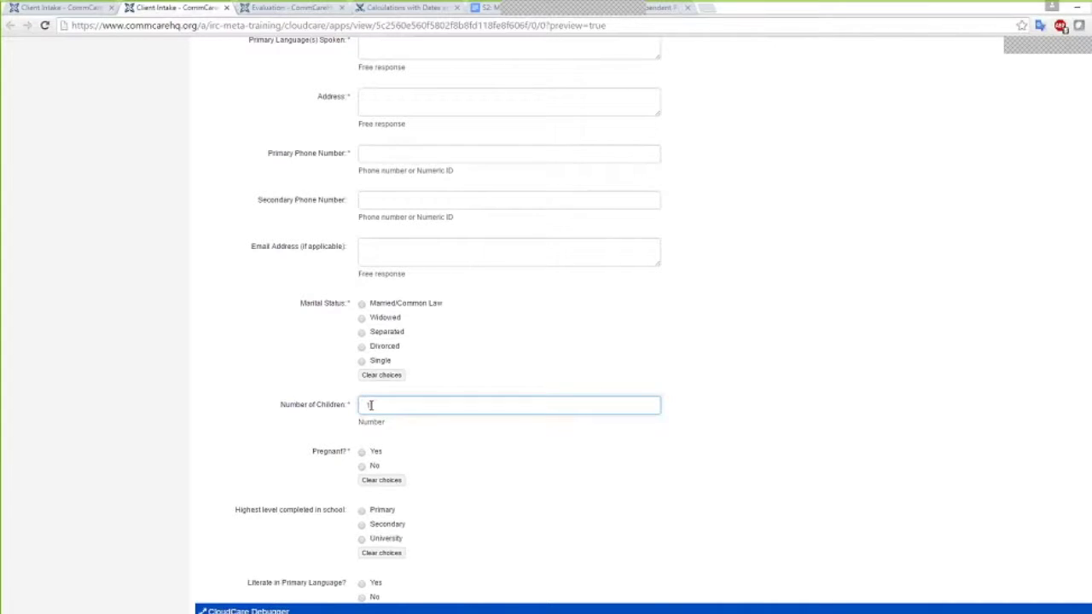
{"action": "left_click", "coordinate": [370, 458]}
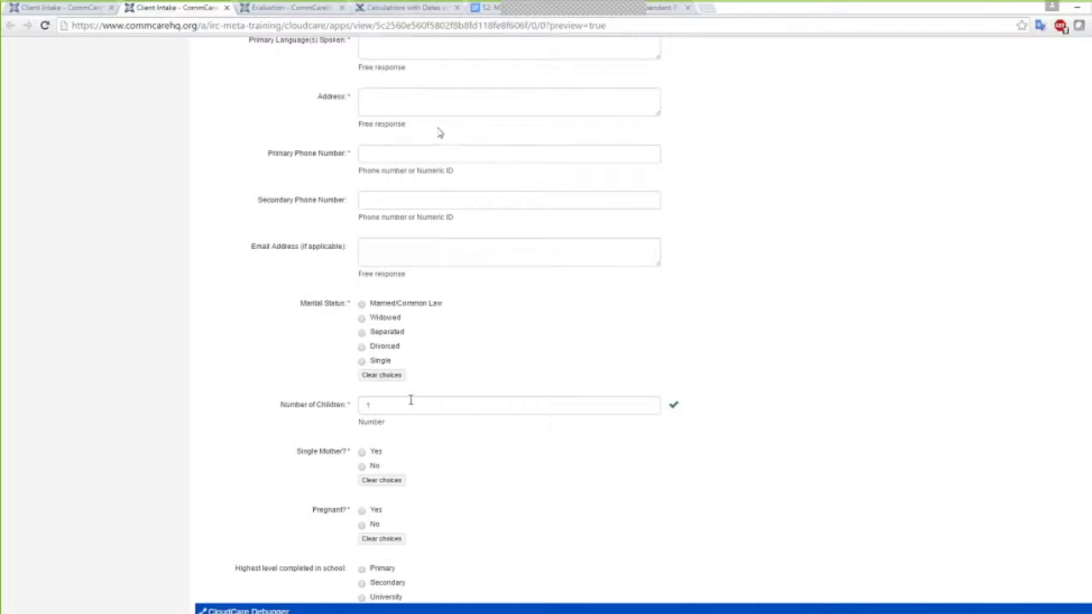
{"action": "scroll", "coordinate": [439, 133], "scroll_direction": "up", "scroll_amount": 2}
{"action": "scroll", "coordinate": [439, 132], "scroll_direction": "up", "scroll_amount": 1}
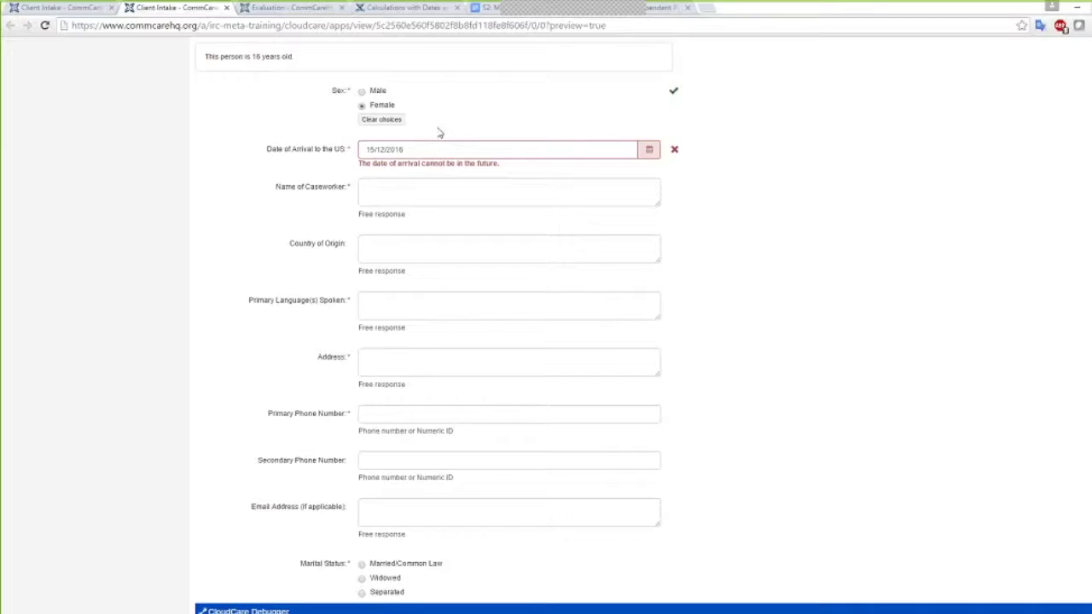
{"action": "scroll", "coordinate": [440, 133], "scroll_direction": "down", "scroll_amount": 4}
{"action": "scroll", "coordinate": [362, 423], "scroll_direction": "up", "scroll_amount": 10}
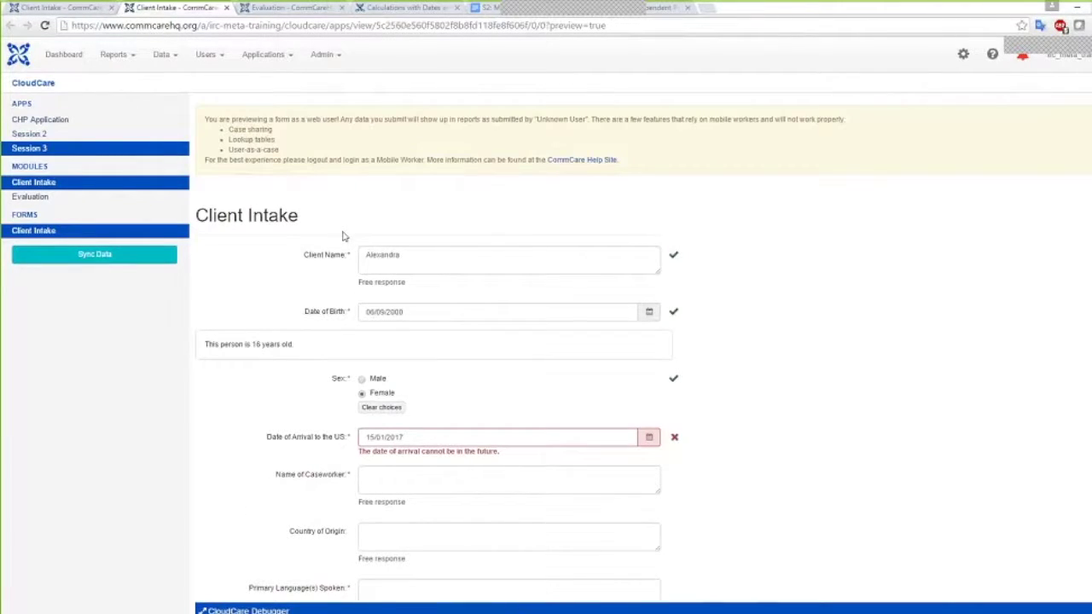
Switch to the Session 3 app, leave the unsaved preview, and edit the Evaluation form
{"action": "left_click", "coordinate": [282, 57]}
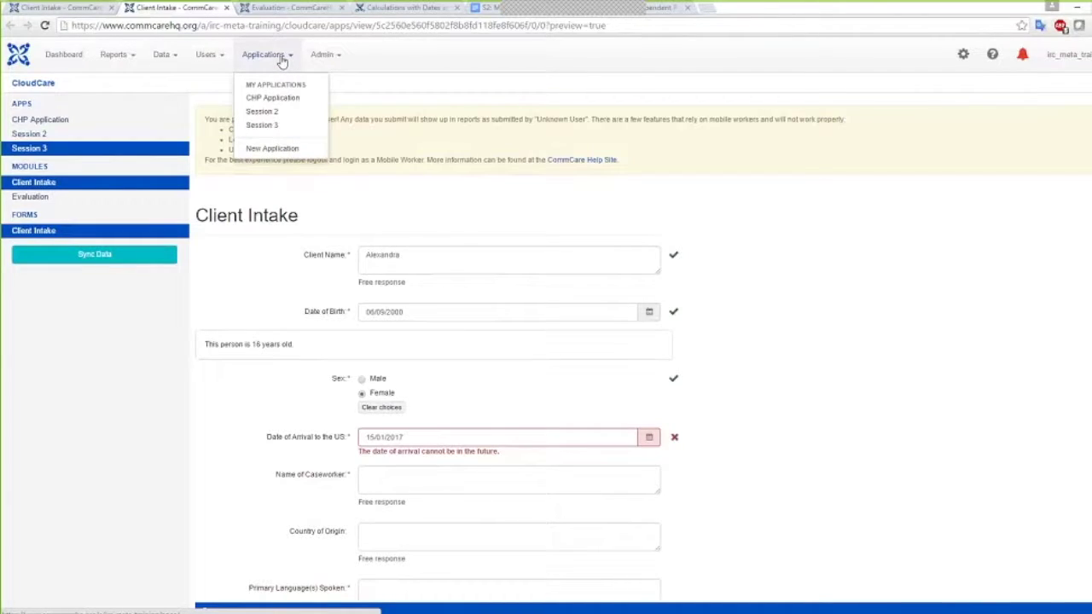
{"action": "left_click", "coordinate": [266, 127]}
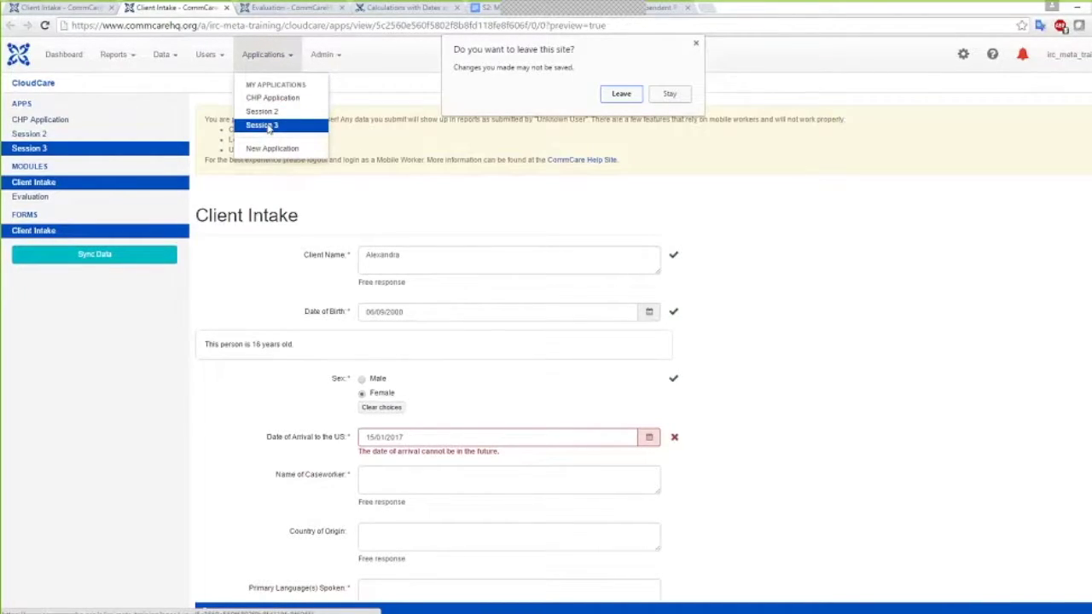
{"action": "left_click", "coordinate": [616, 97]}
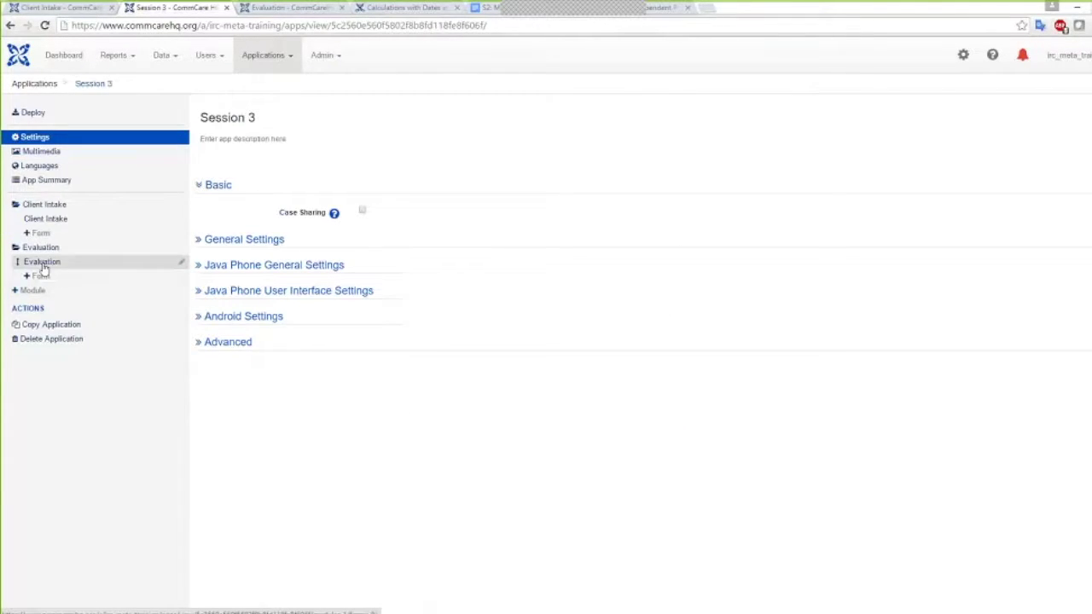
{"action": "left_click", "coordinate": [181, 266]}
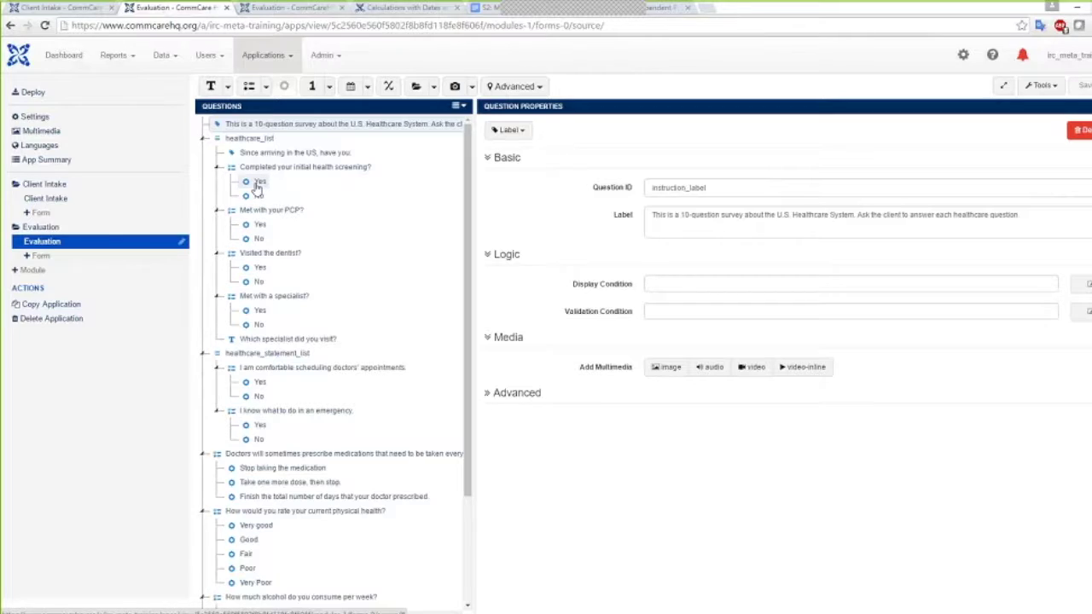
Give the health screening question's Yes choice a value of 1
{"action": "scroll", "coordinate": [292, 373], "scroll_direction": "down", "scroll_amount": 3}
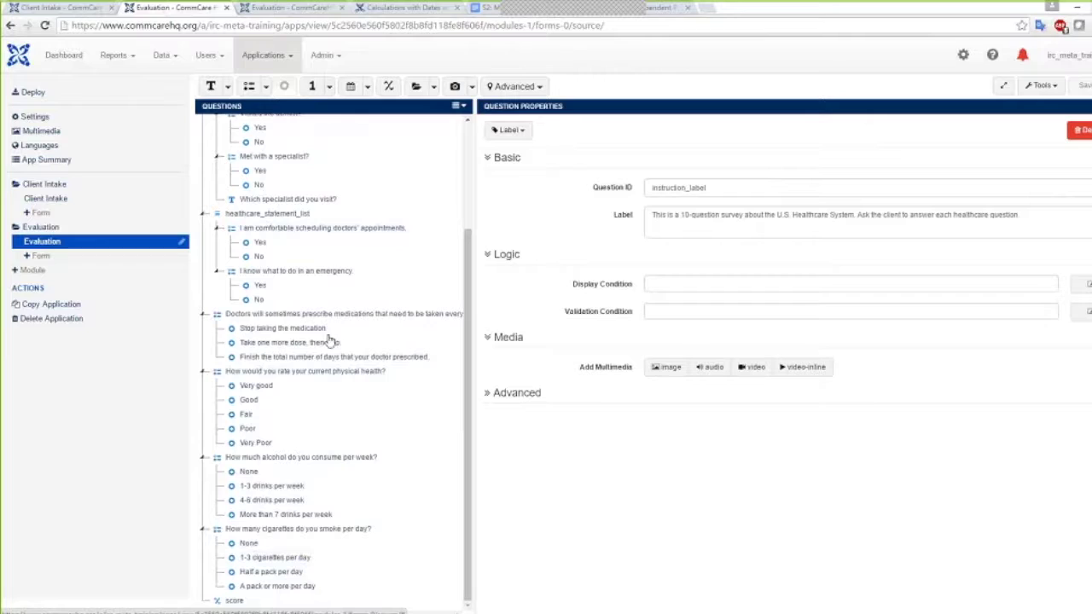
{"action": "scroll", "coordinate": [330, 290], "scroll_direction": "up", "scroll_amount": 4}
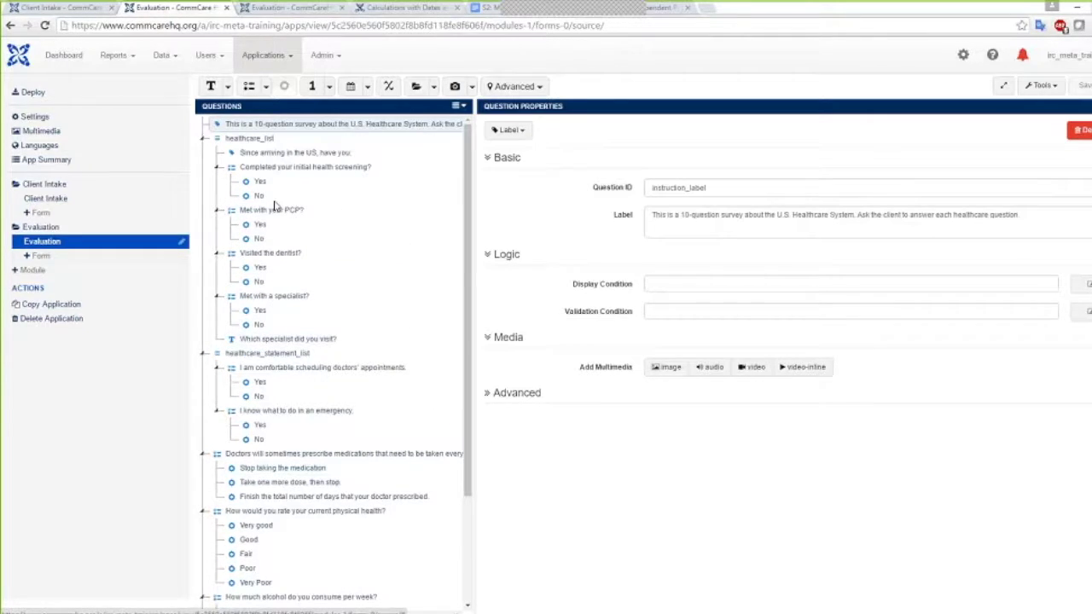
{"action": "left_click", "coordinate": [266, 168]}
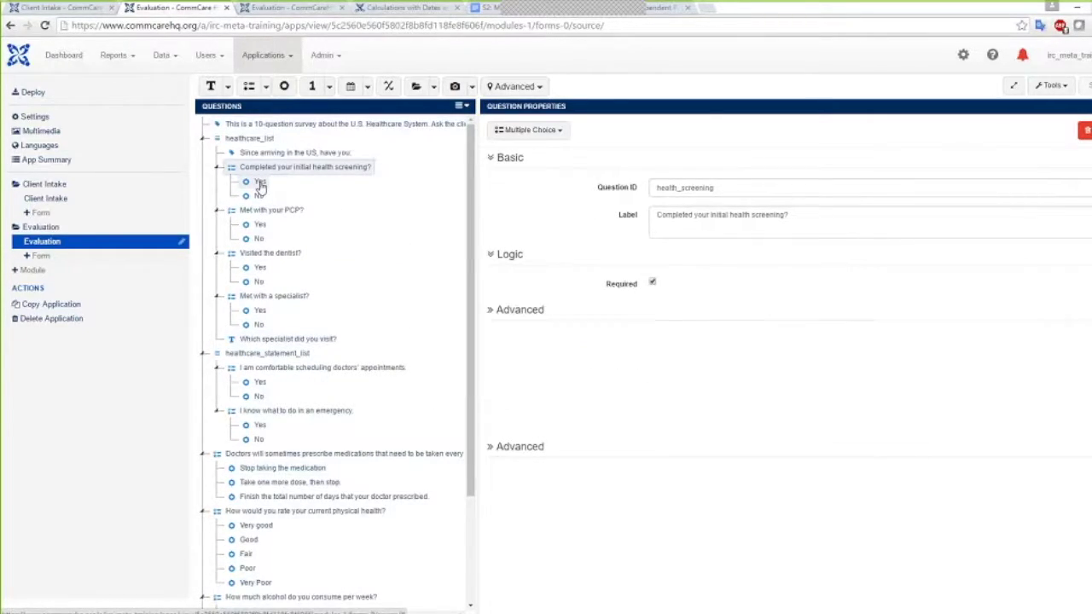
{"action": "left_click", "coordinate": [258, 182]}
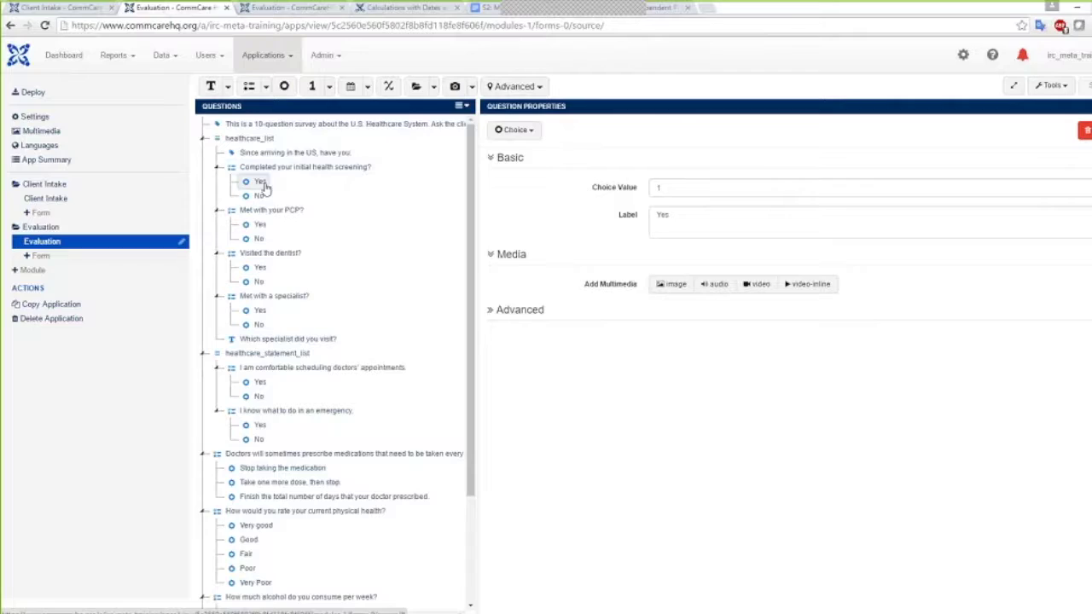
{"action": "left_click", "coordinate": [659, 187]}
{"action": "type", "text": "1"}
Check the choice values of the No, PCP Yes/No, and medication answers
{"action": "left_click", "coordinate": [259, 196]}
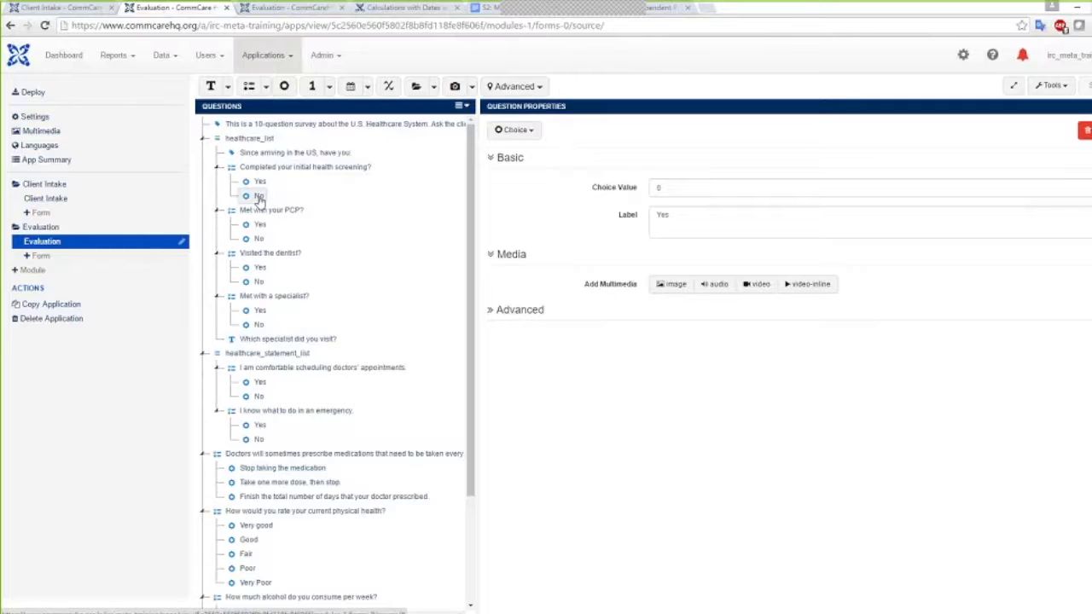
{"action": "left_click", "coordinate": [258, 225]}
{"action": "left_click", "coordinate": [258, 239]}
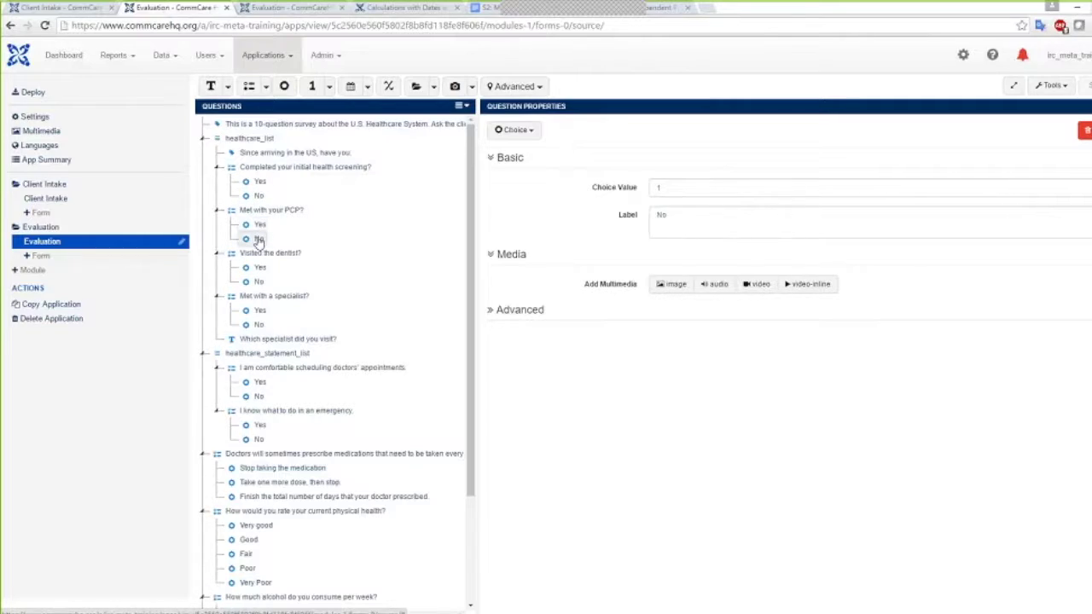
{"action": "scroll", "coordinate": [256, 324], "scroll_direction": "down", "scroll_amount": 1}
{"action": "scroll", "coordinate": [295, 367], "scroll_direction": "down", "scroll_amount": 2}
{"action": "left_click", "coordinate": [286, 342]}
{"action": "left_click", "coordinate": [266, 359]}
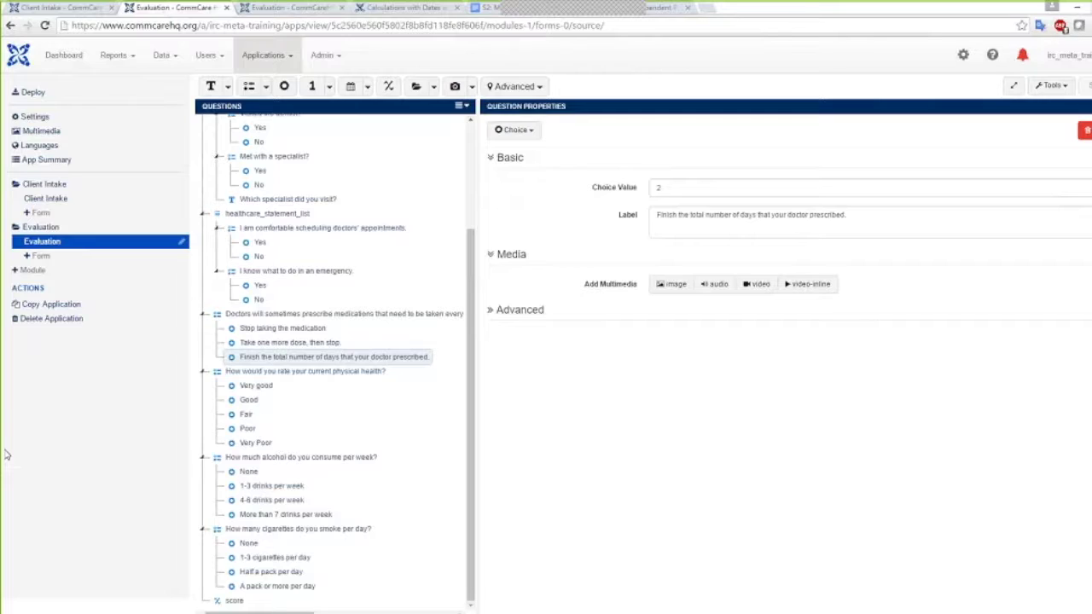
Append + alcohol_consumption + smoking to the score calculation and save the Evaluation form
{"action": "left_click", "coordinate": [232, 602]}
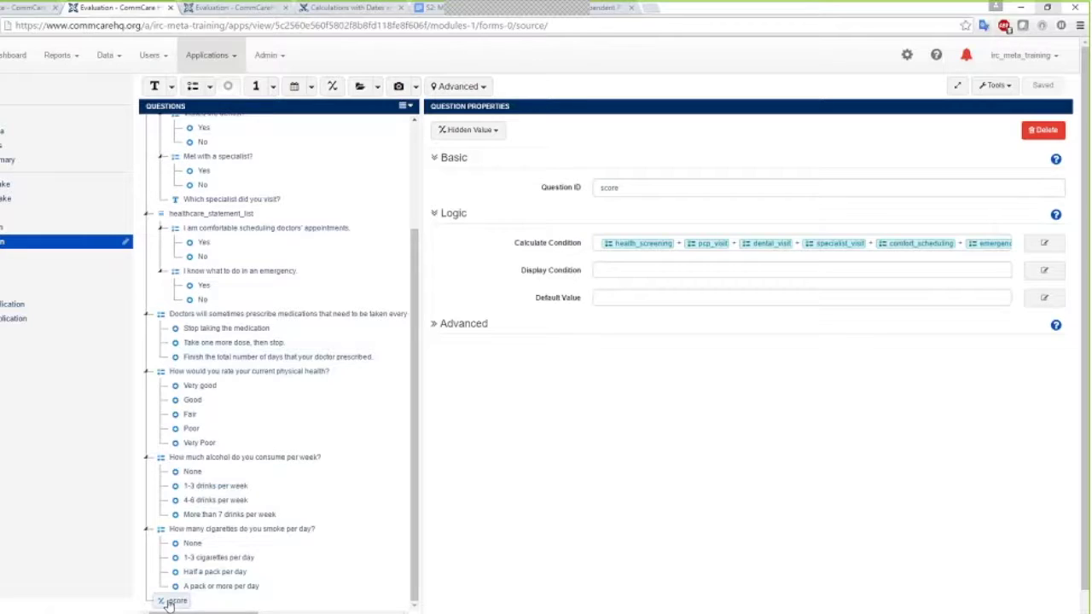
{"action": "left_click", "coordinate": [1045, 246]}
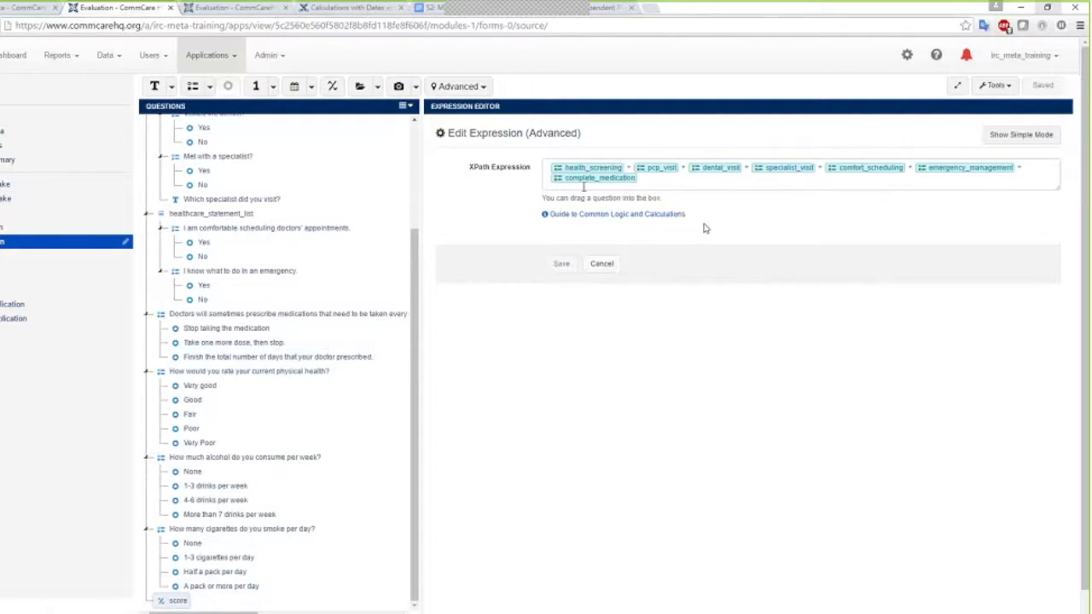
{"action": "scroll", "coordinate": [291, 213], "scroll_direction": "up", "scroll_amount": 3}
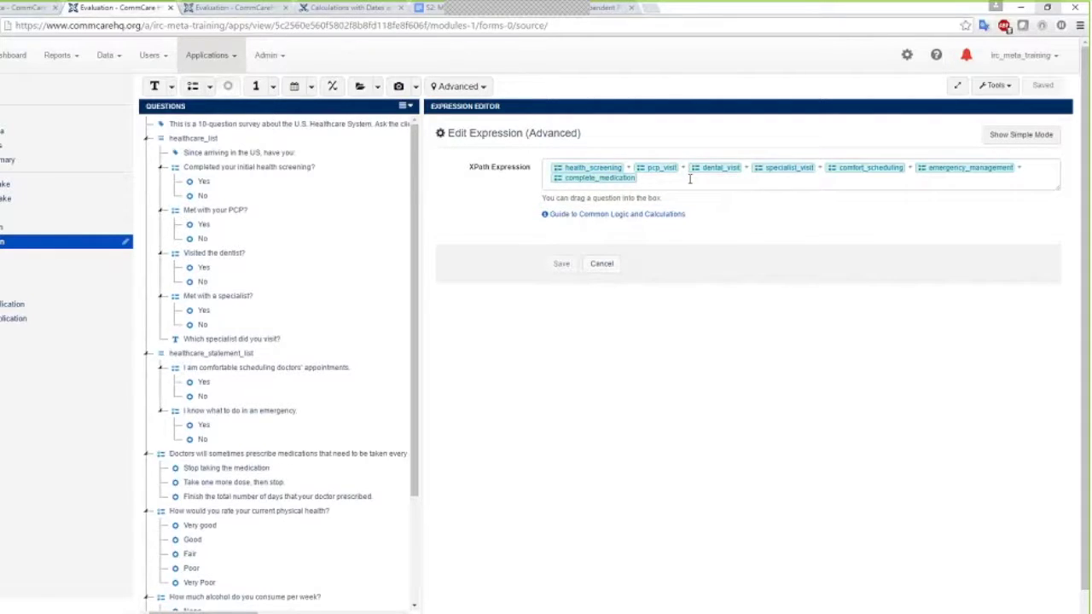
{"action": "left_click", "coordinate": [645, 181]}
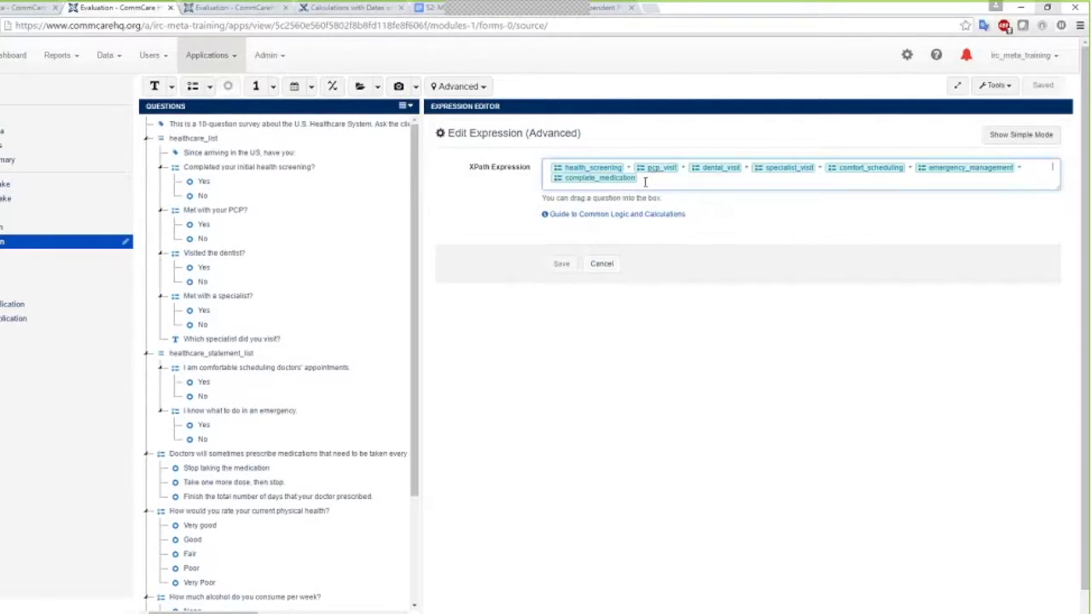
{"action": "type", "text": "+"}
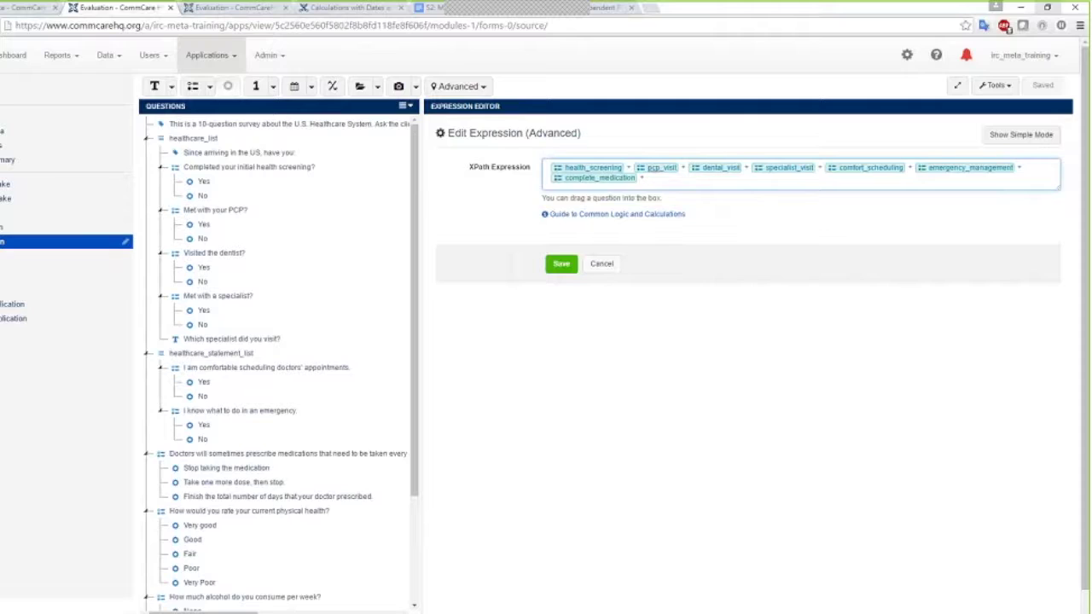
{"action": "scroll", "coordinate": [277, 435], "scroll_direction": "down", "scroll_amount": 3}
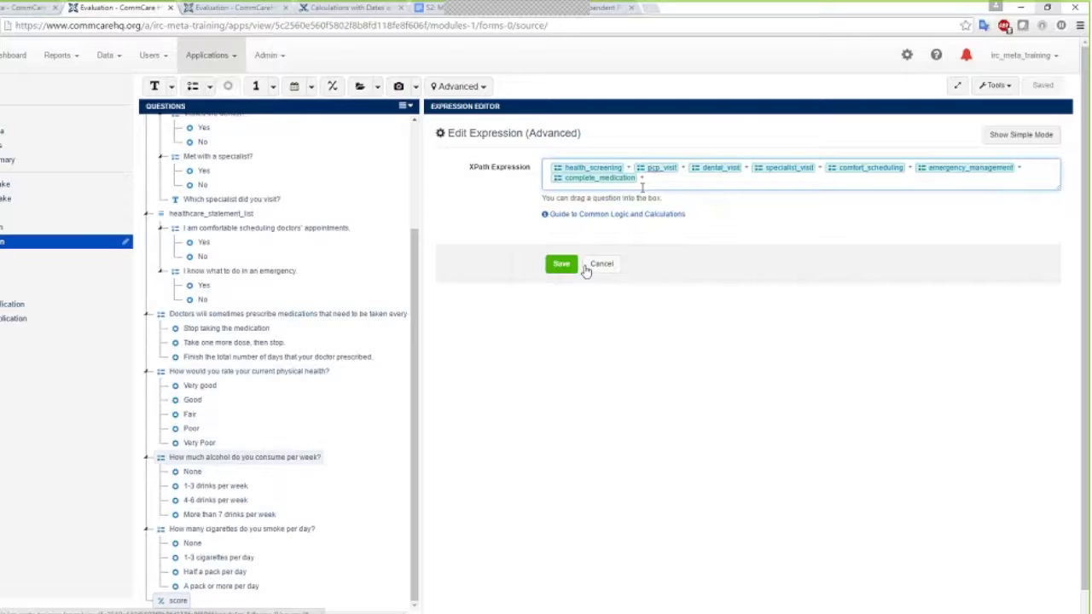
{"action": "left_click_drag", "start_coordinate": [267, 458], "coordinate": [691, 184]}
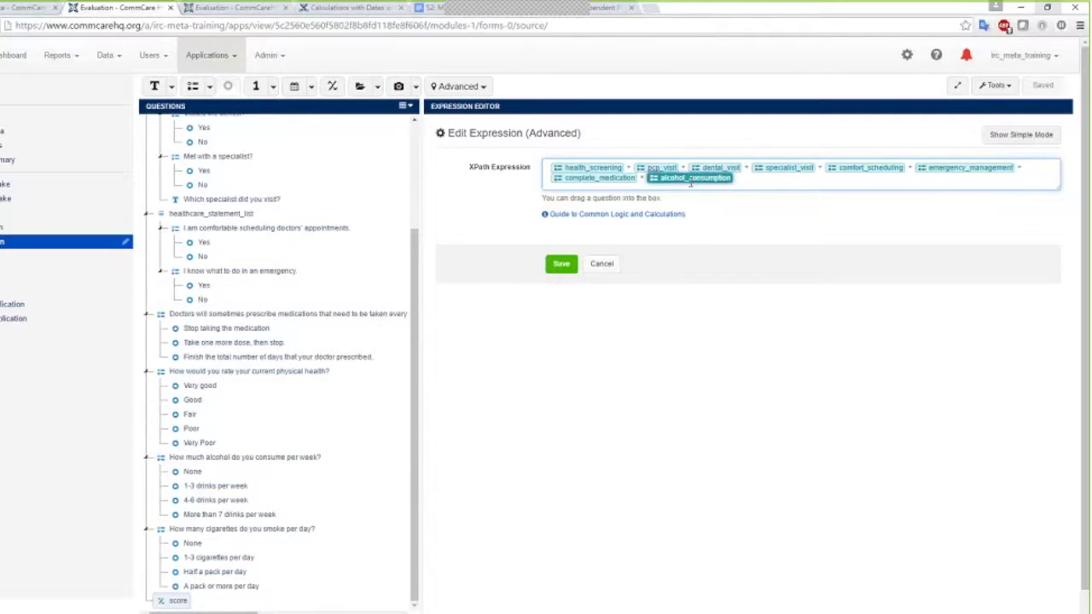
{"action": "type", "text": "+"}
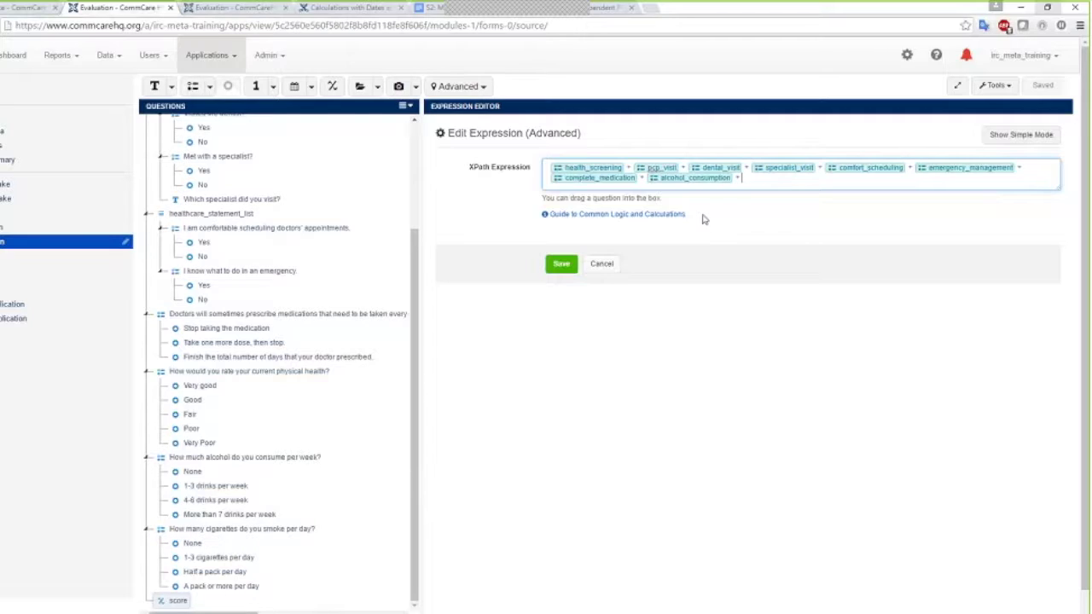
{"action": "left_click_drag", "start_coordinate": [241, 529], "coordinate": [768, 179]}
{"action": "left_click", "coordinate": [559, 268]}
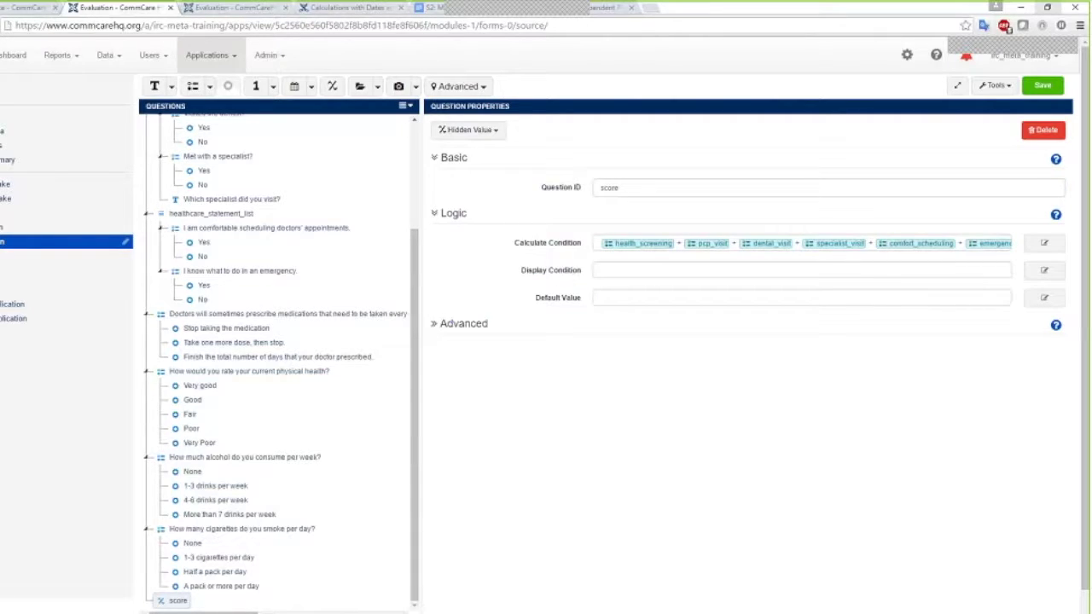
{"action": "left_click", "coordinate": [1048, 87]}
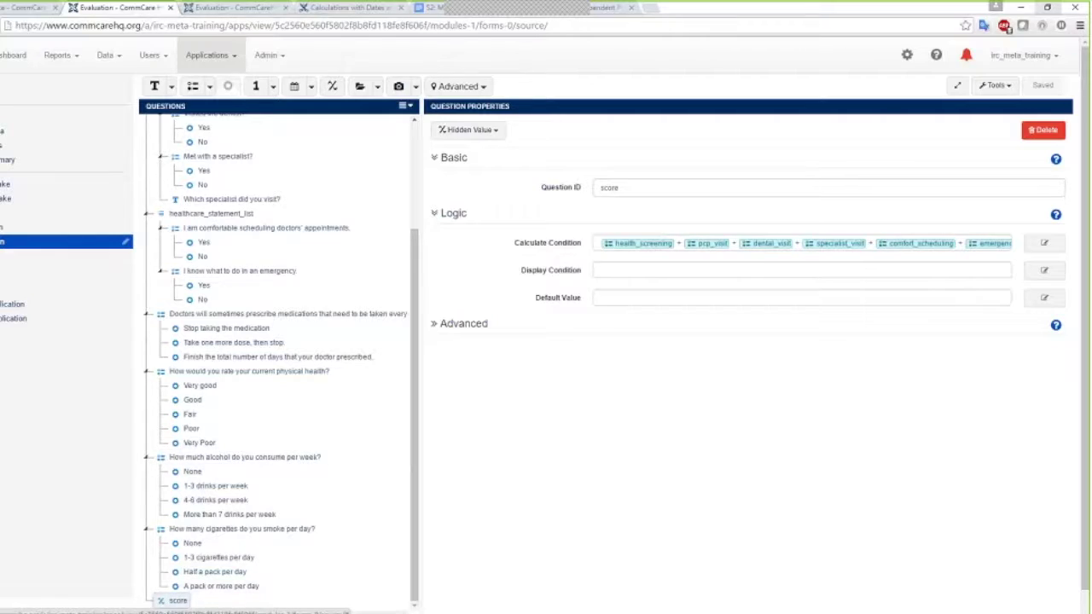
Add label score_label after score reading 'The score is [score] out of 10 points.' and save
{"action": "left_click", "coordinate": [171, 87]}
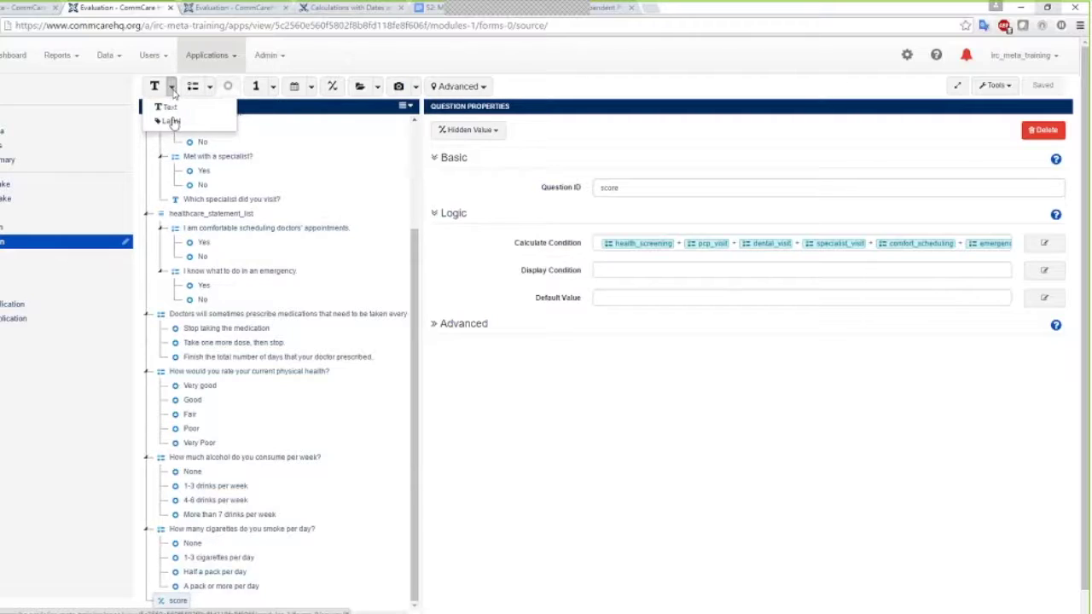
{"action": "left_click", "coordinate": [169, 120]}
{"action": "type", "text": "score_label"}
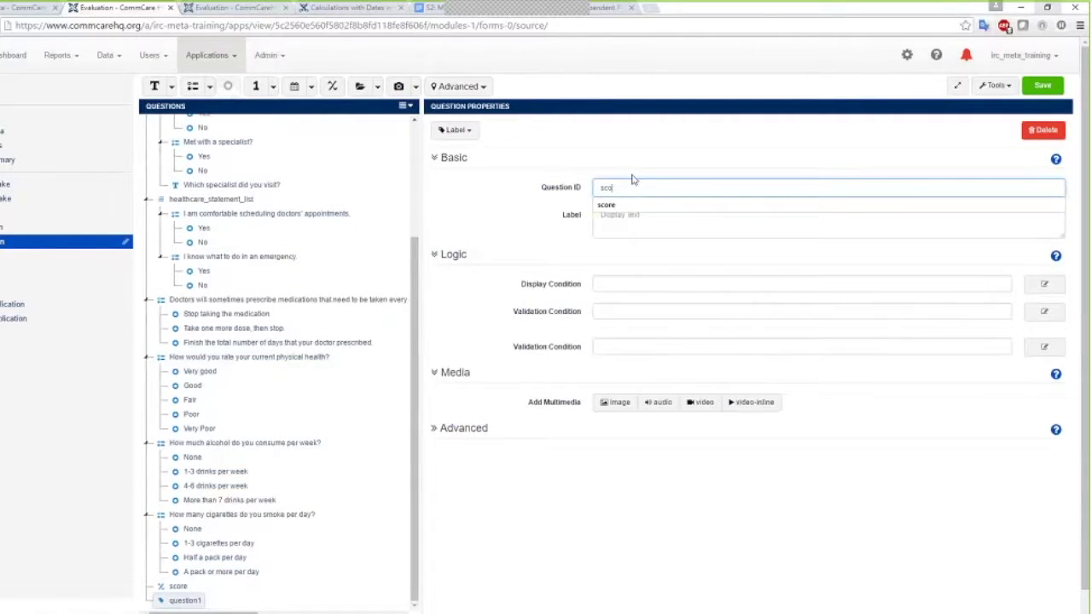
{"action": "left_click", "coordinate": [609, 217]}
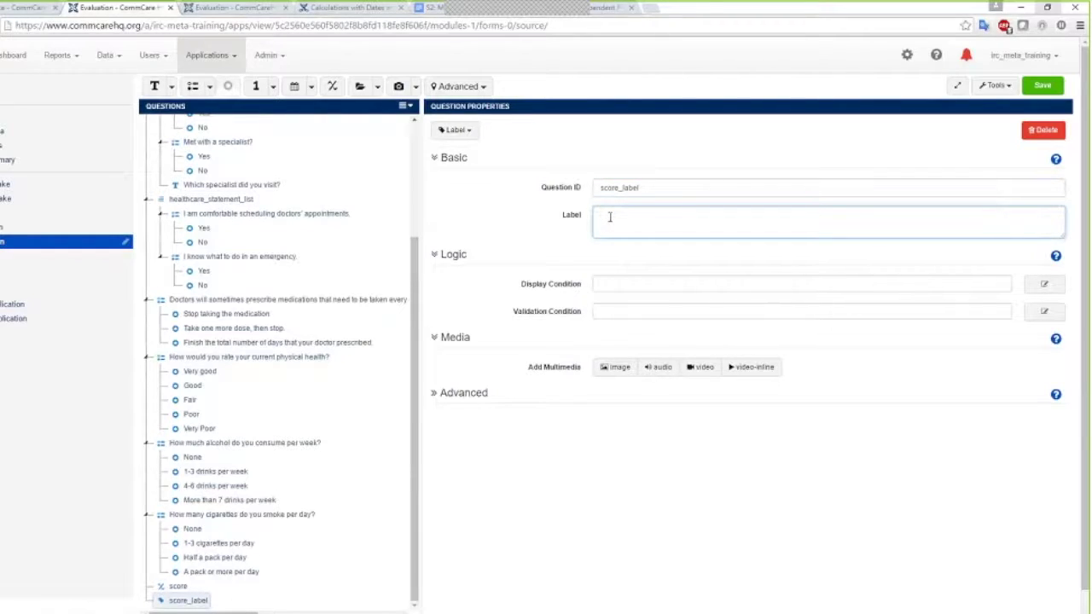
{"action": "type", "text": "The score is"}
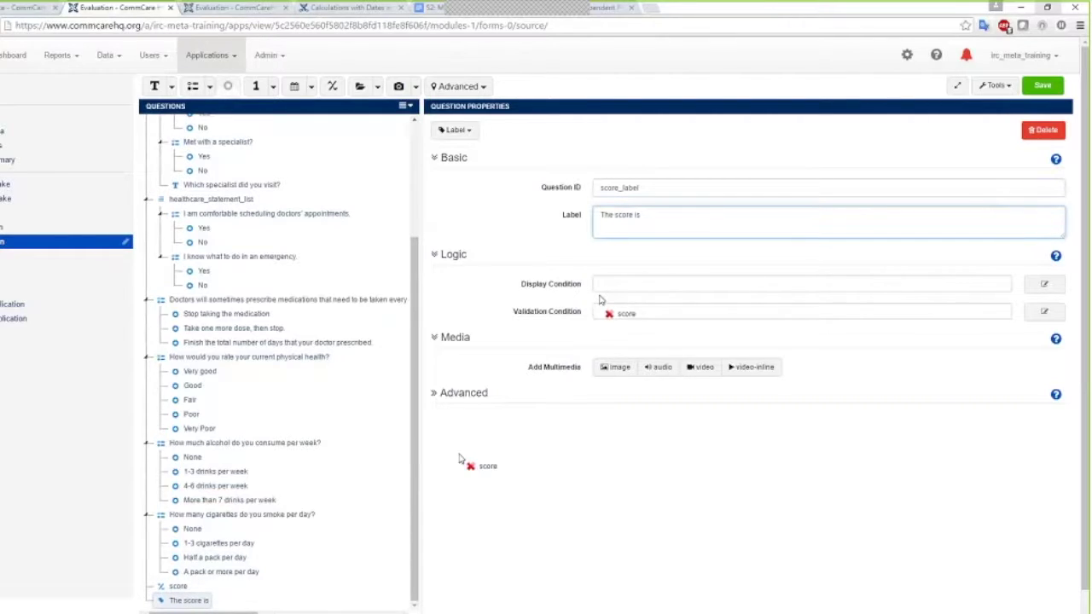
{"action": "key", "text": "Return"}
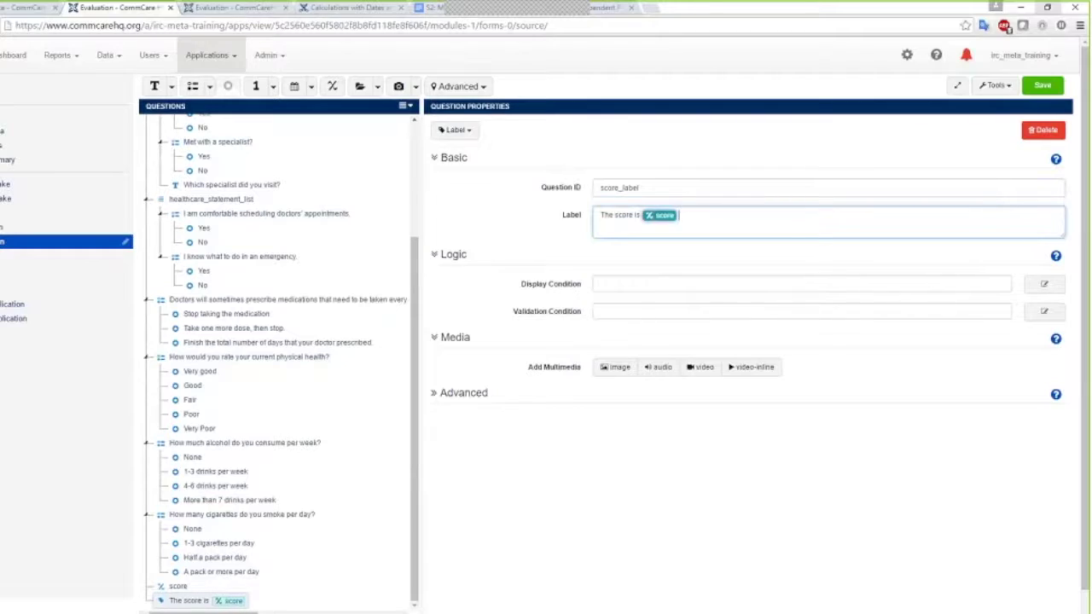
{"action": "type", "text": "out of 10 poin"}
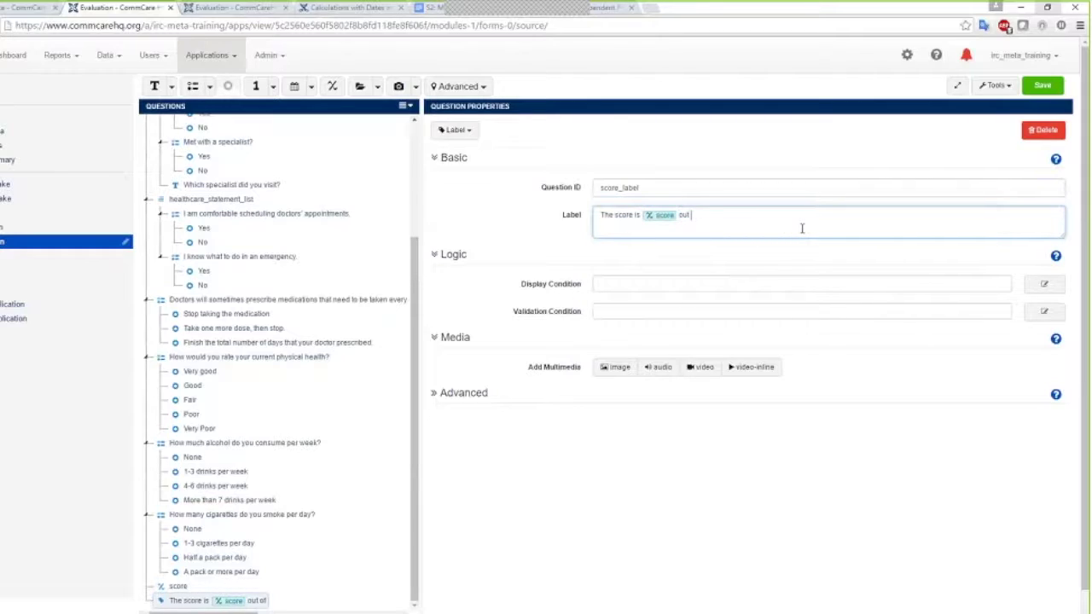
{"action": "type", "text": "ts."}
{"action": "left_click", "coordinate": [1042, 86]}
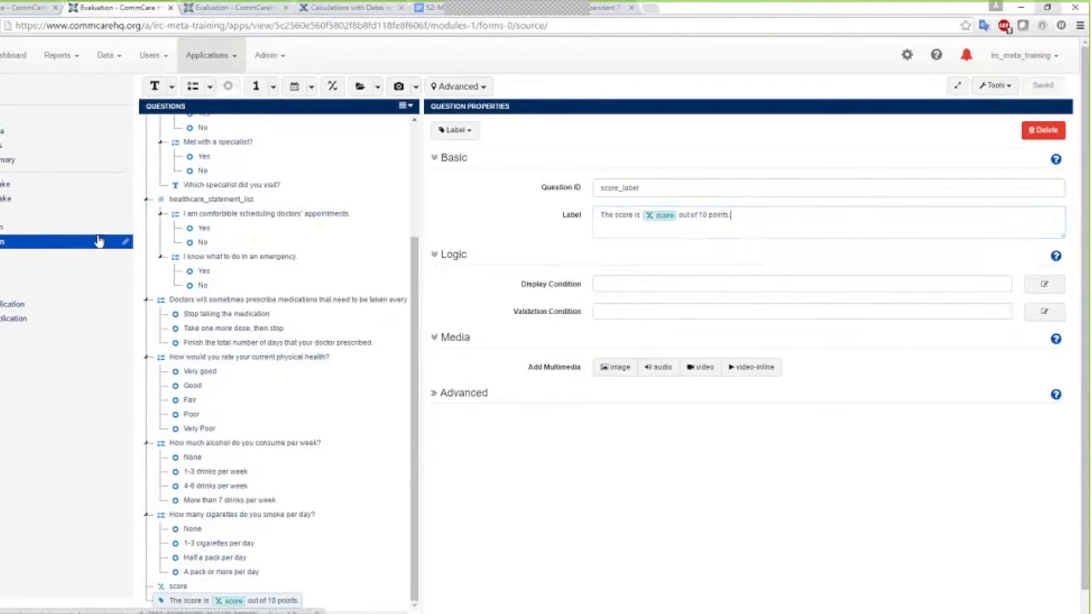
Preview the Evaluation form: Yes to screening and PCP, No to dentist, Yes to specialist
{"action": "left_click", "coordinate": [51, 244]}
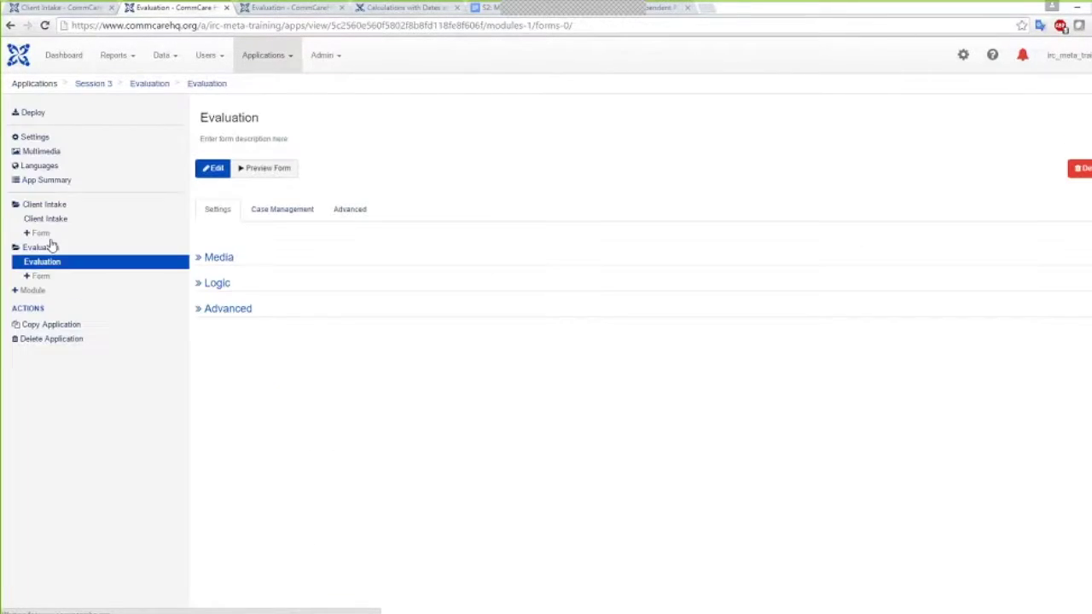
{"action": "left_click", "coordinate": [268, 168]}
{"action": "left_click", "coordinate": [361, 175]}
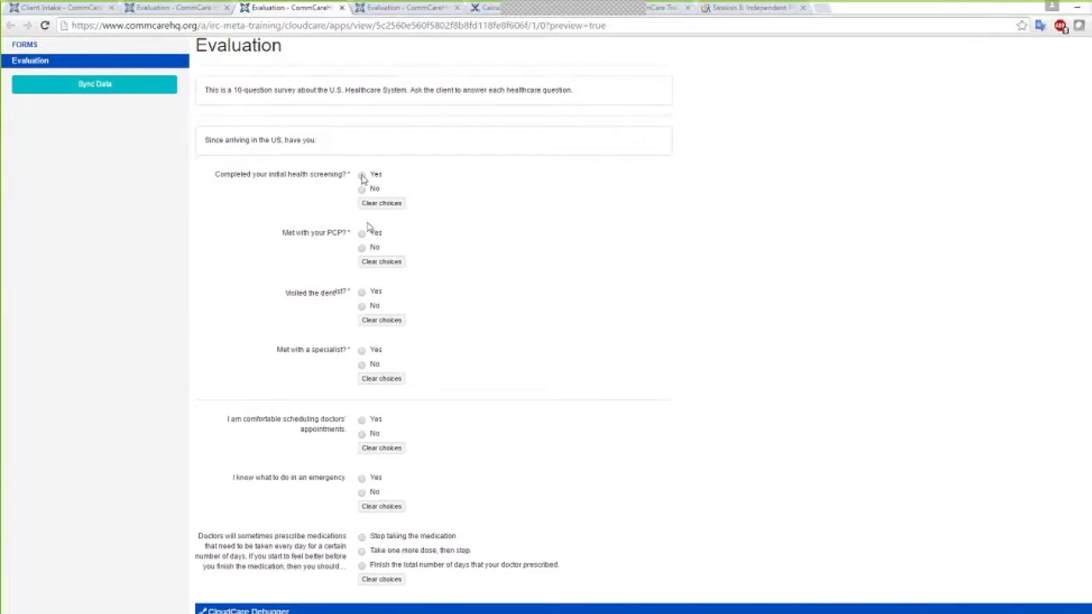
{"action": "left_click", "coordinate": [361, 233]}
{"action": "scroll", "coordinate": [441, 327], "scroll_direction": "down", "scroll_amount": 1}
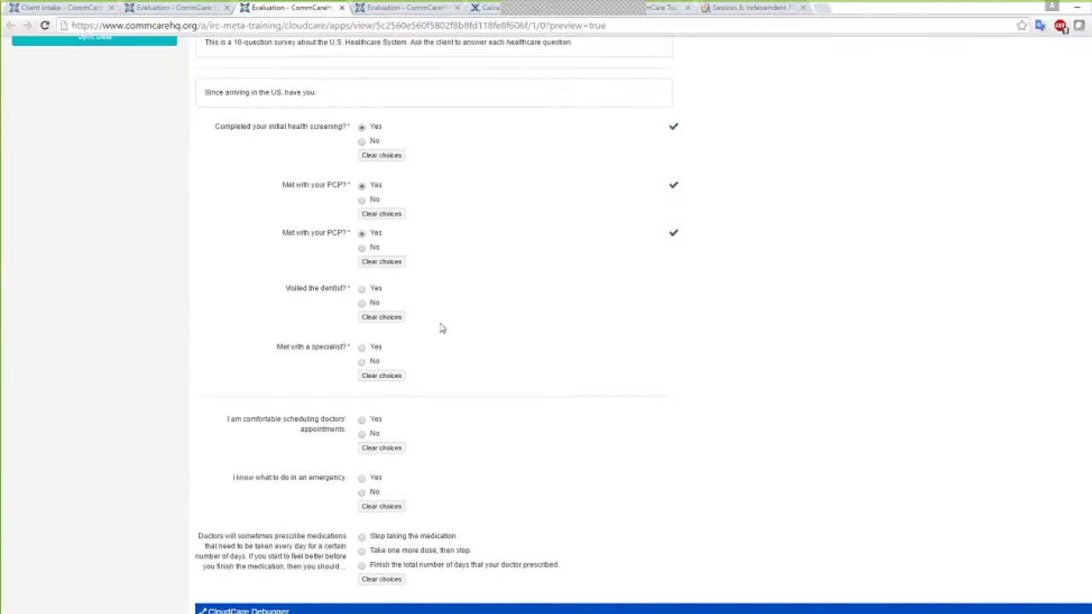
{"action": "left_click", "coordinate": [361, 305]}
{"action": "left_click", "coordinate": [362, 302]}
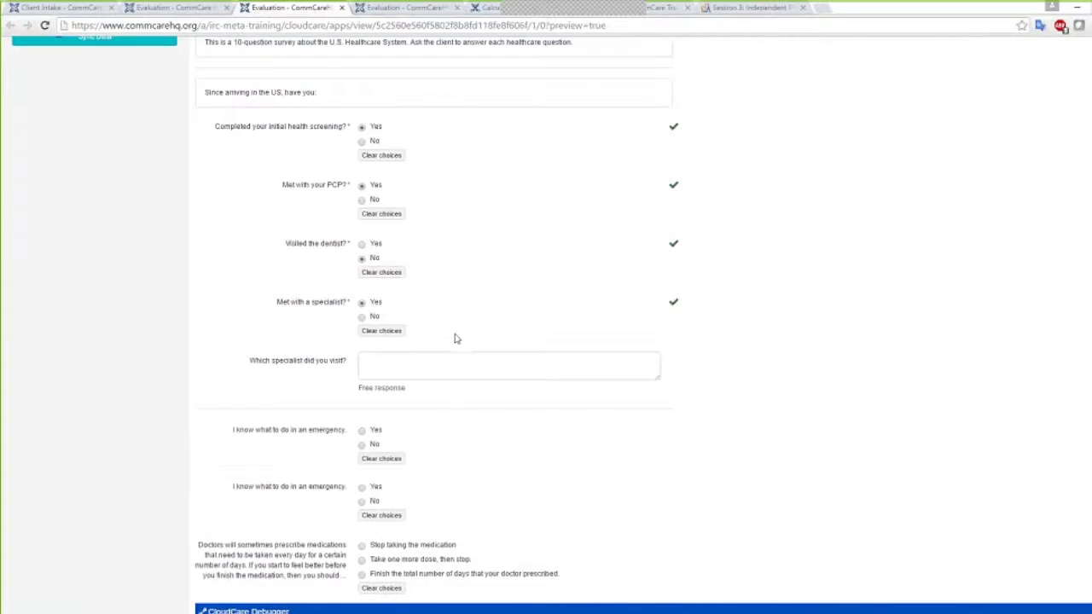
{"action": "scroll", "coordinate": [451, 332], "scroll_direction": "down", "scroll_amount": 3}
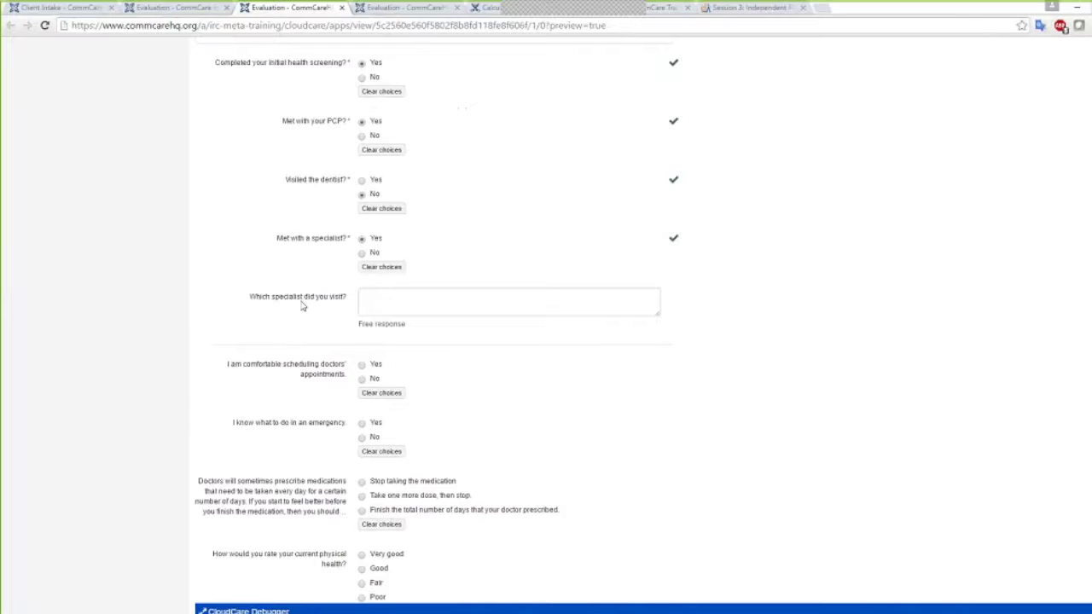
Keep specialist Yes, choose Take one more dose, Fair health, 1-3 drinks and 1-3 cigarettes
{"action": "left_click", "coordinate": [361, 254]}
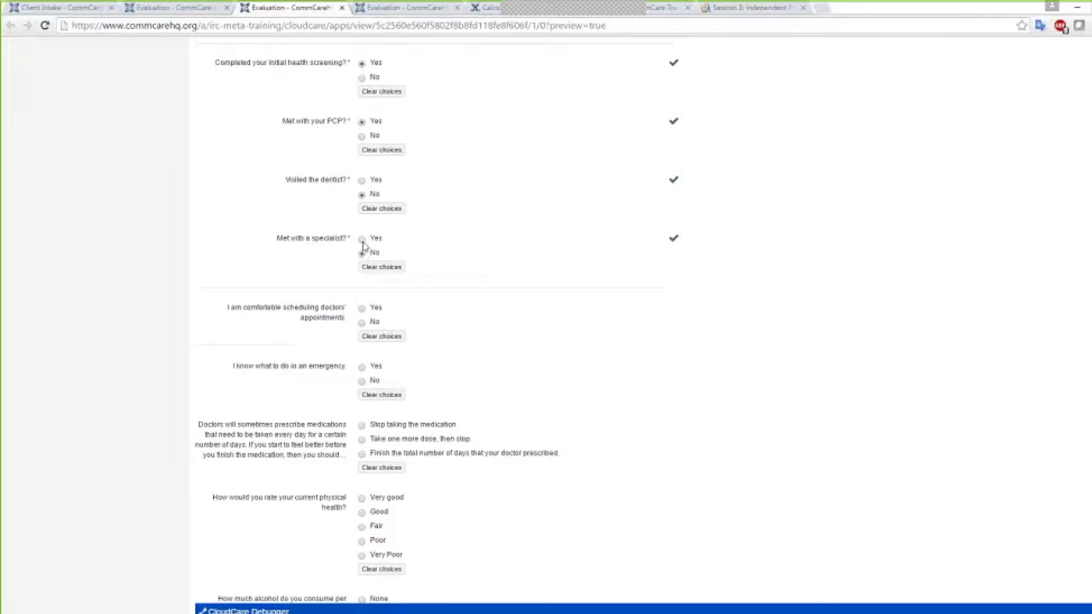
{"action": "left_click", "coordinate": [362, 241]}
{"action": "scroll", "coordinate": [357, 328], "scroll_direction": "down", "scroll_amount": 2}
{"action": "left_click", "coordinate": [359, 322]}
{"action": "left_click", "coordinate": [363, 410]}
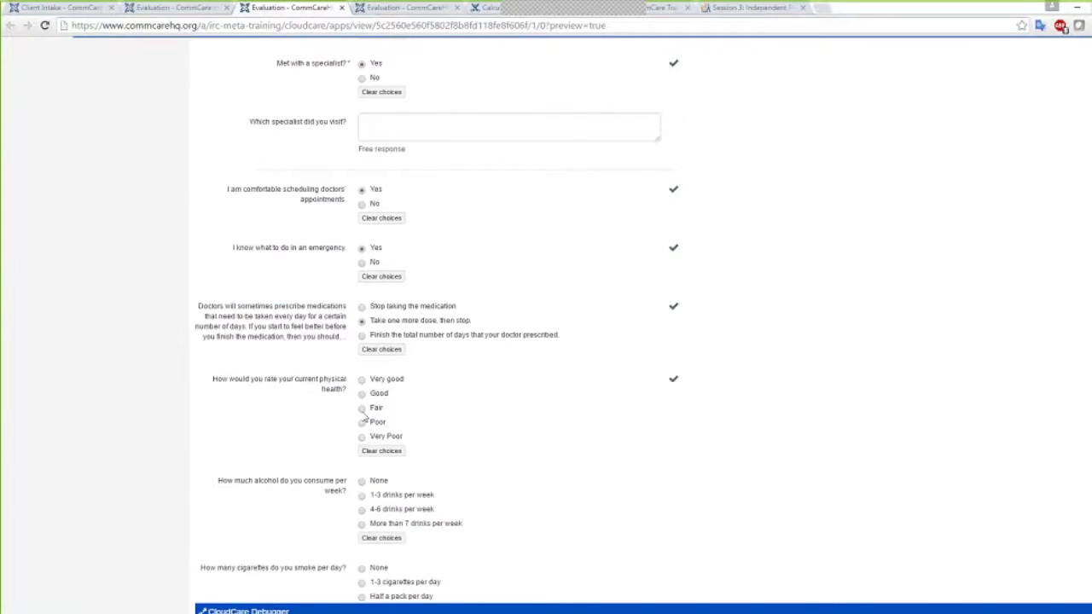
{"action": "scroll", "coordinate": [362, 415], "scroll_direction": "down", "scroll_amount": 2}
{"action": "left_click", "coordinate": [361, 338]}
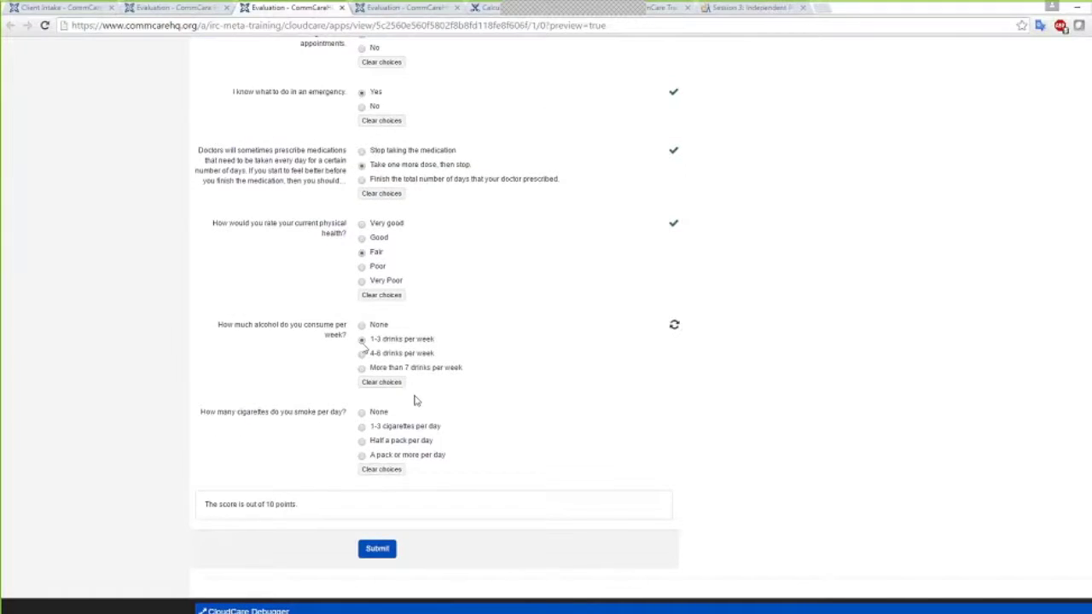
{"action": "left_click", "coordinate": [362, 426]}
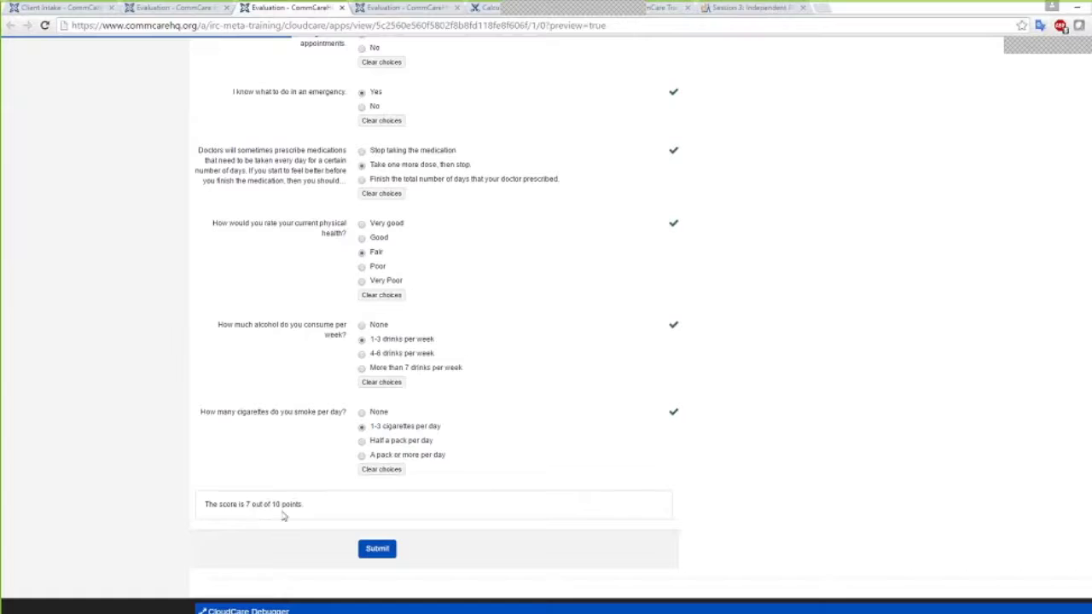
{"action": "scroll", "coordinate": [748, 396], "scroll_direction": "up", "scroll_amount": 15}
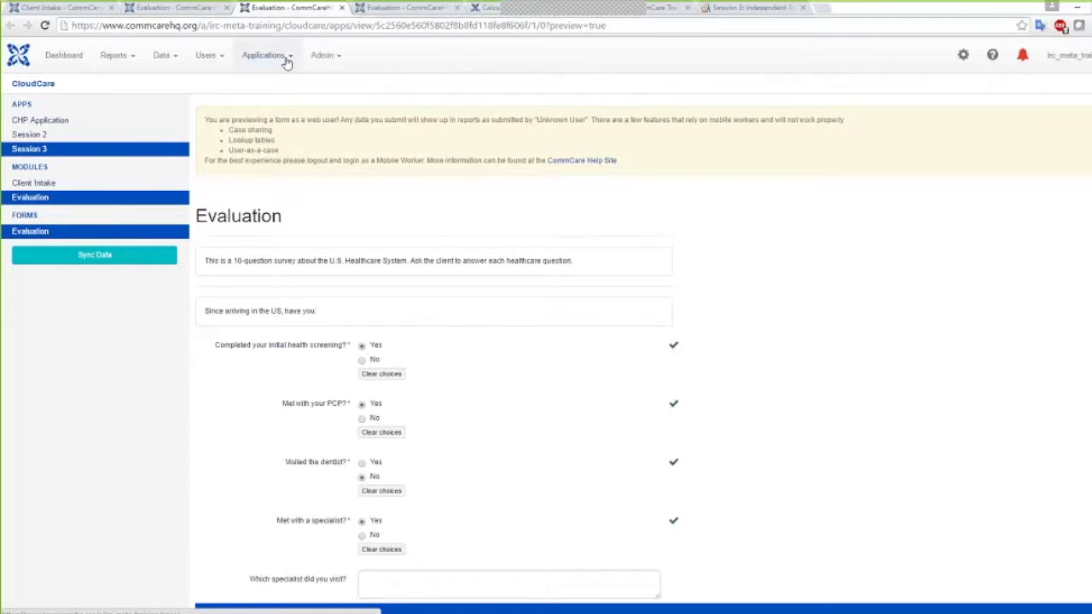
Build version 63 with comment Demo 1, mark it released, and open its deployment options
{"action": "key", "text": "ctrl+1"}
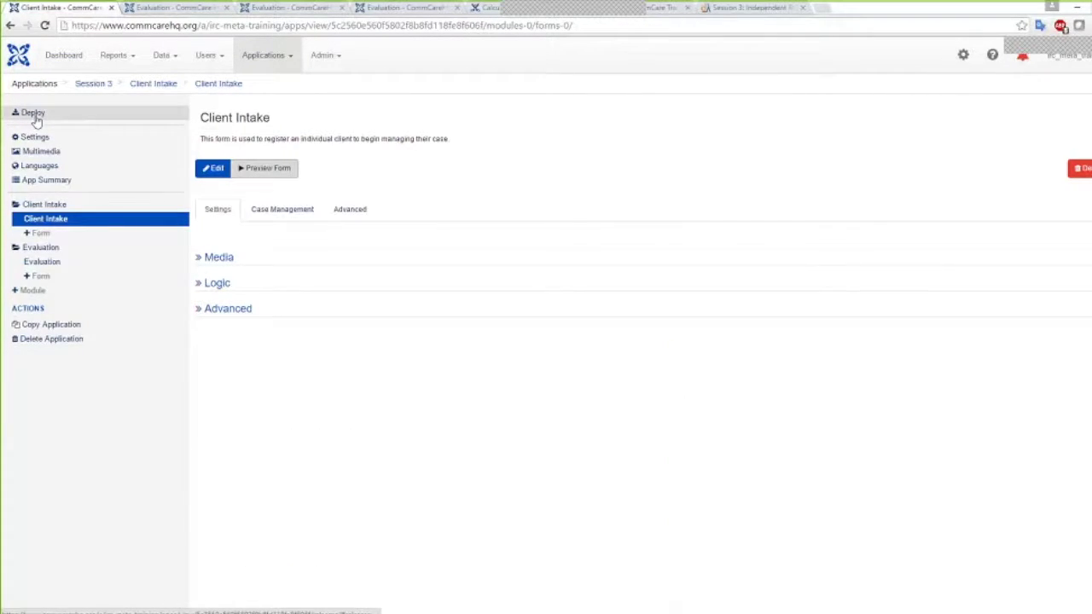
{"action": "left_click", "coordinate": [34, 114]}
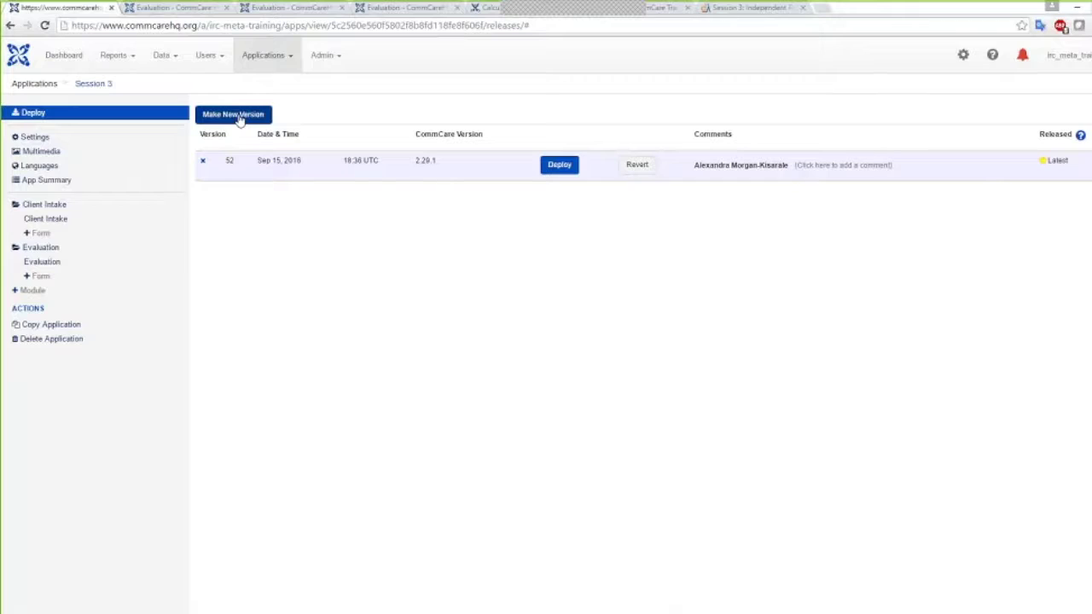
{"action": "left_click", "coordinate": [239, 118]}
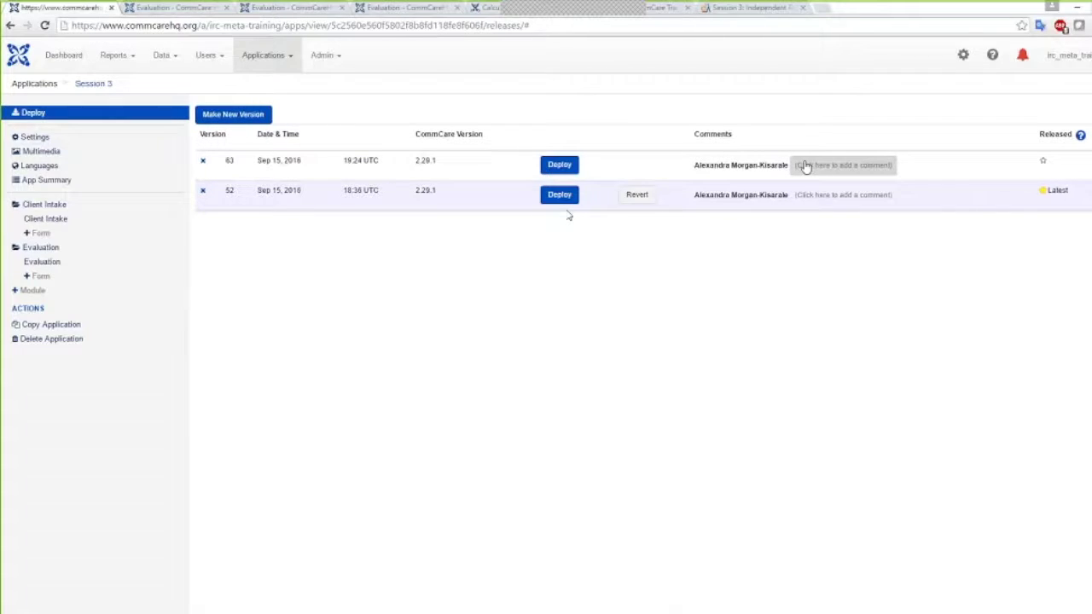
{"action": "left_click", "coordinate": [832, 166]}
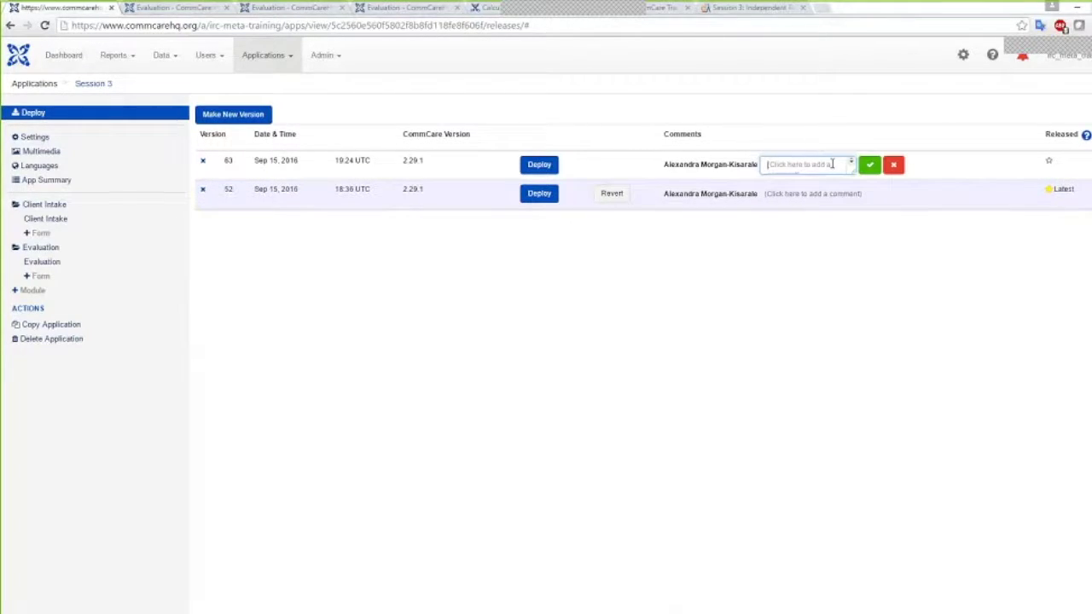
{"action": "type", "text": "Demo 1"}
{"action": "key", "text": "Return"}
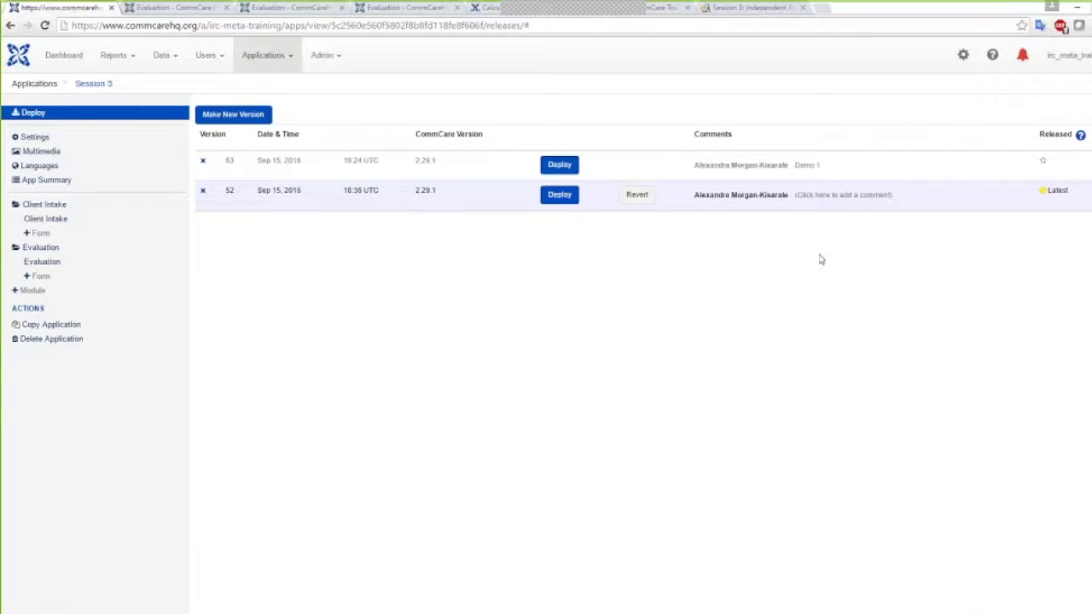
{"action": "left_click", "coordinate": [1042, 162]}
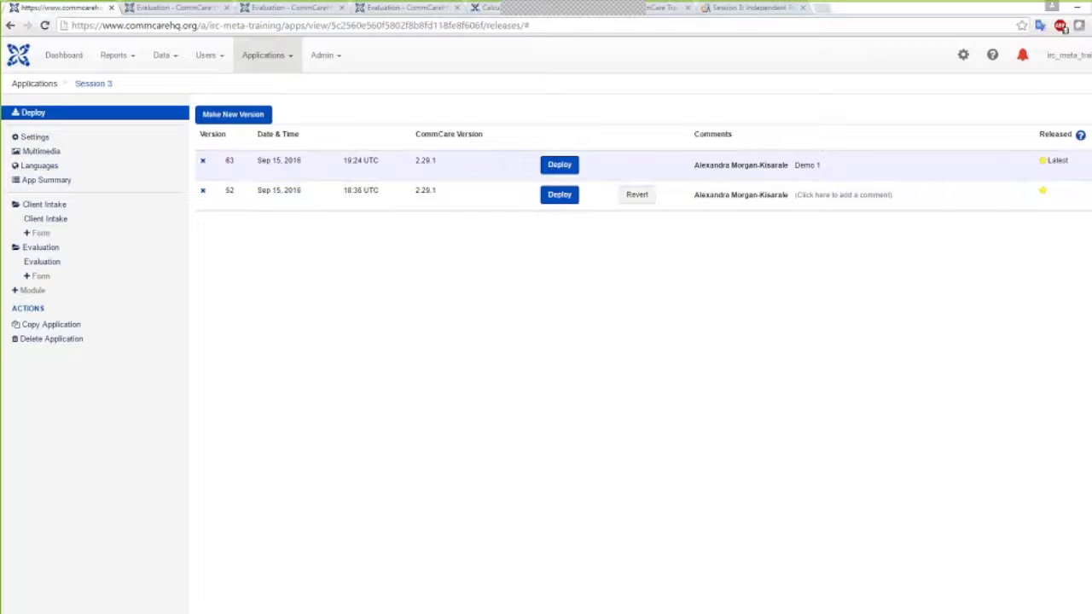
{"action": "left_click", "coordinate": [559, 165]}
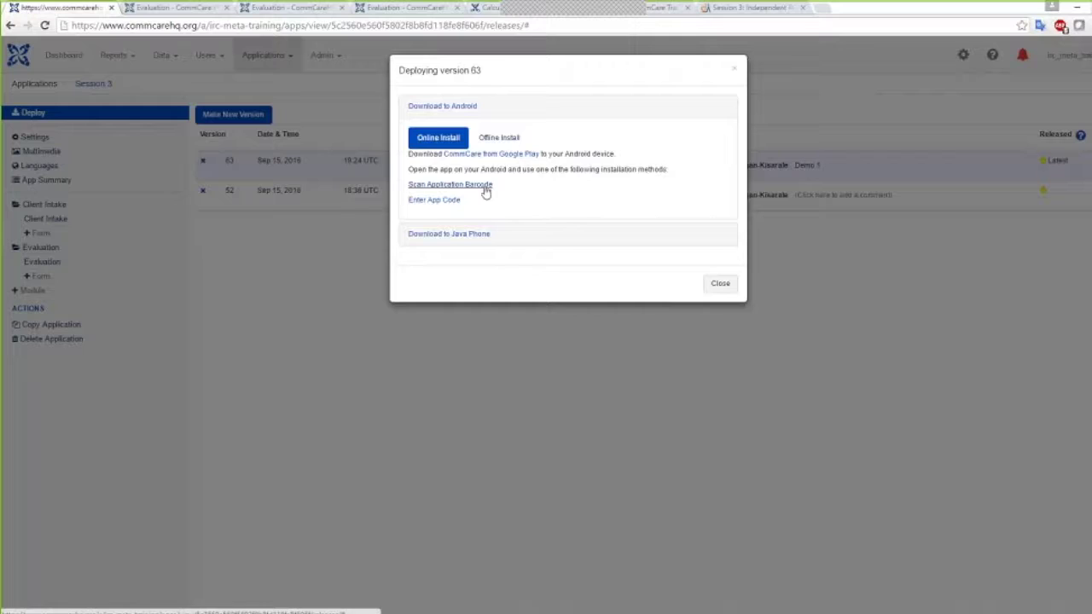
Show the app install code and its QR barcode for version 63
{"action": "left_click", "coordinate": [422, 201]}
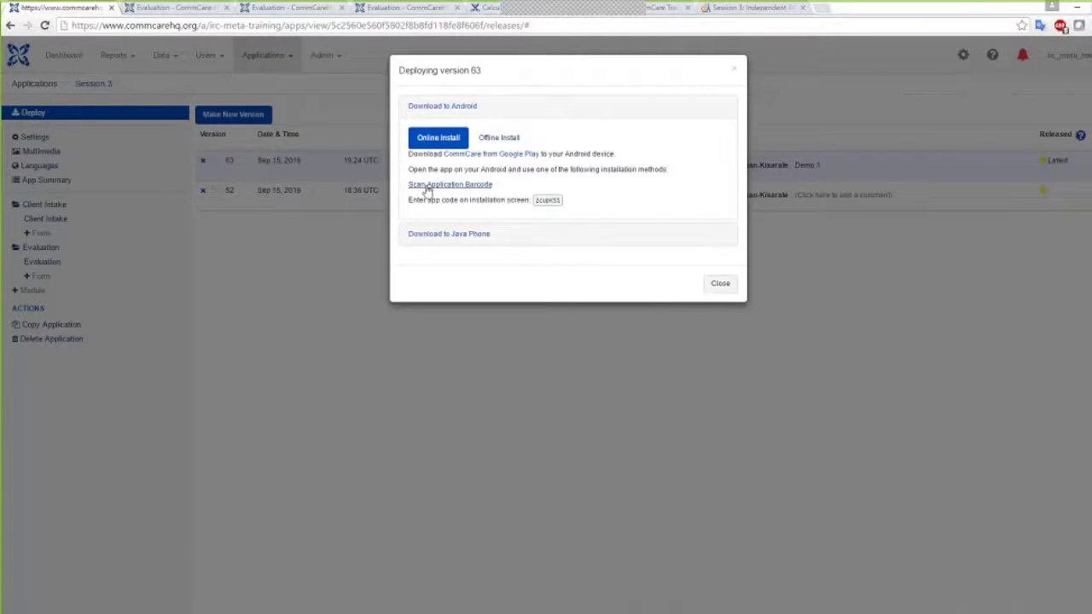
{"action": "left_click", "coordinate": [426, 187]}
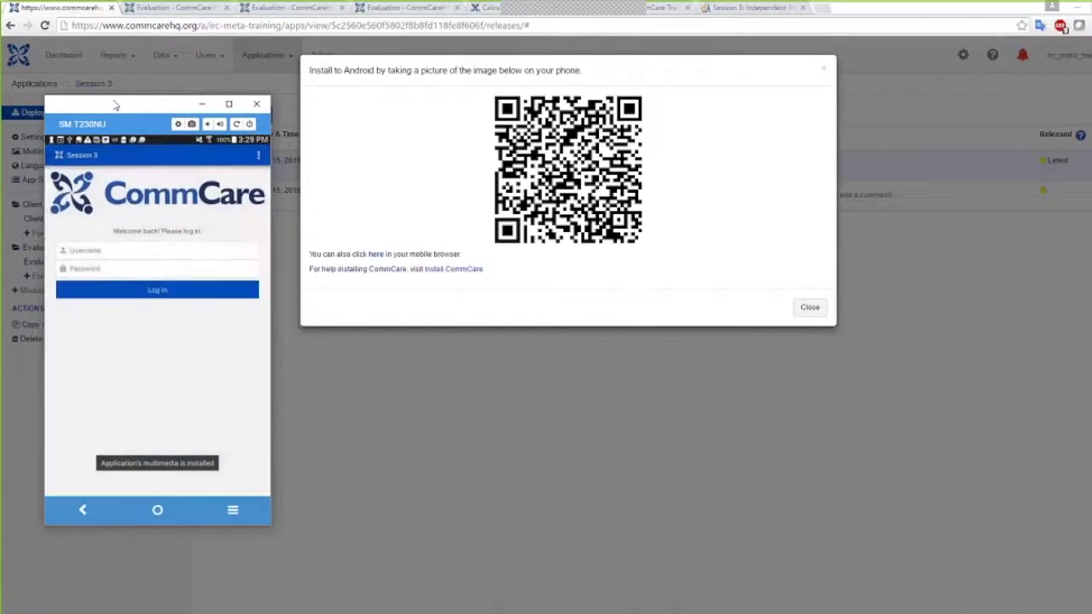
Log in to the updated CommCare app on the emulator with the account username and password
{"action": "type", "text": "demo"}
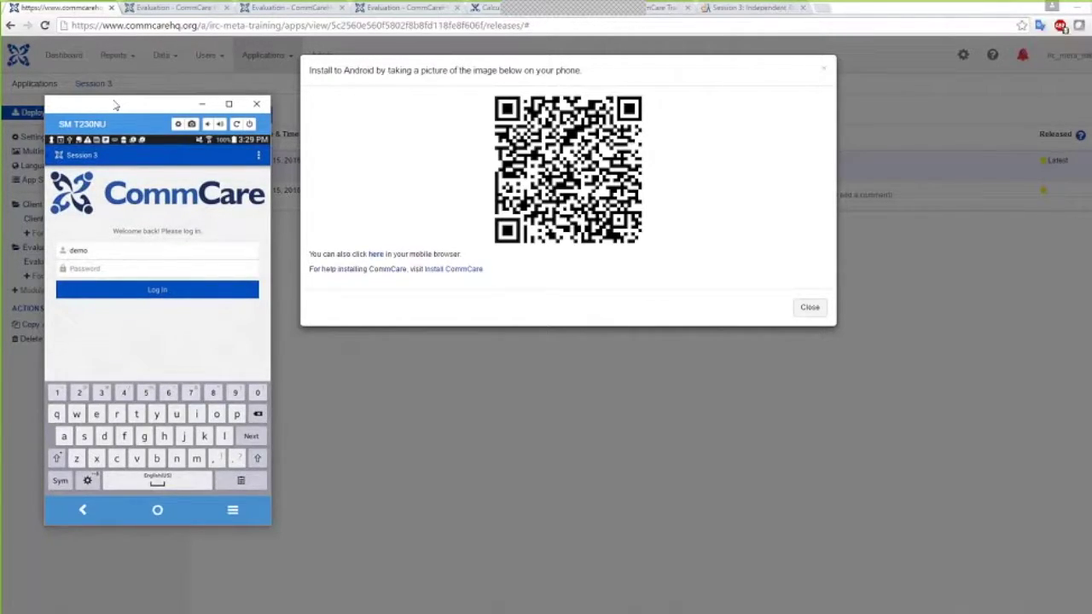
{"action": "key", "text": "Tab"}
{"action": "type", "text": "123"}
{"action": "key", "text": "Return"}
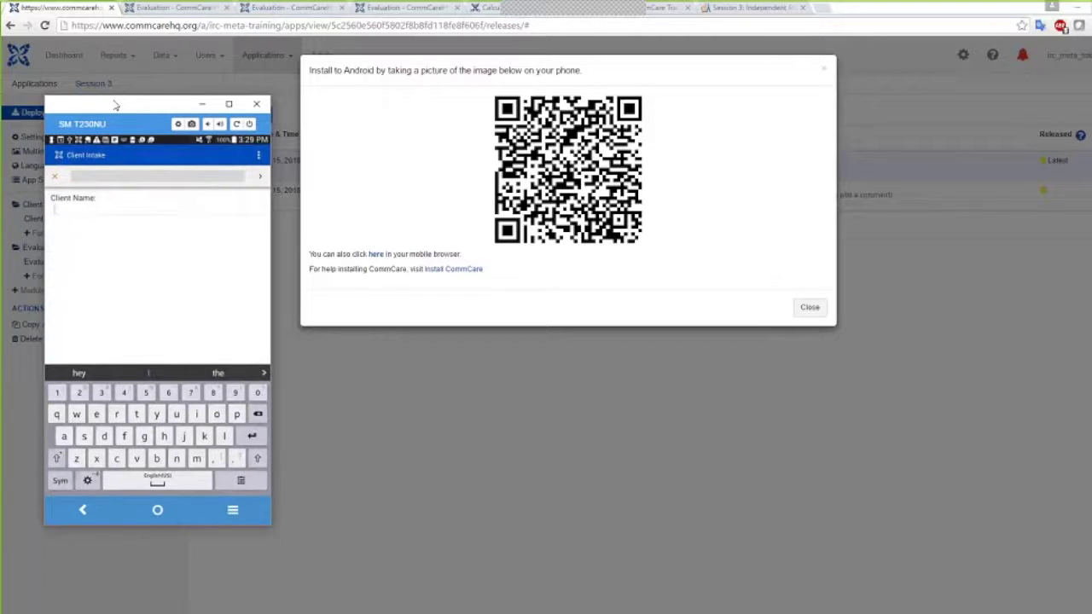
Enter the client's name, then 0 for Number of Children, advancing through the intake questions
{"action": "type", "text": "Abe"}
{"action": "key", "text": "Return"}
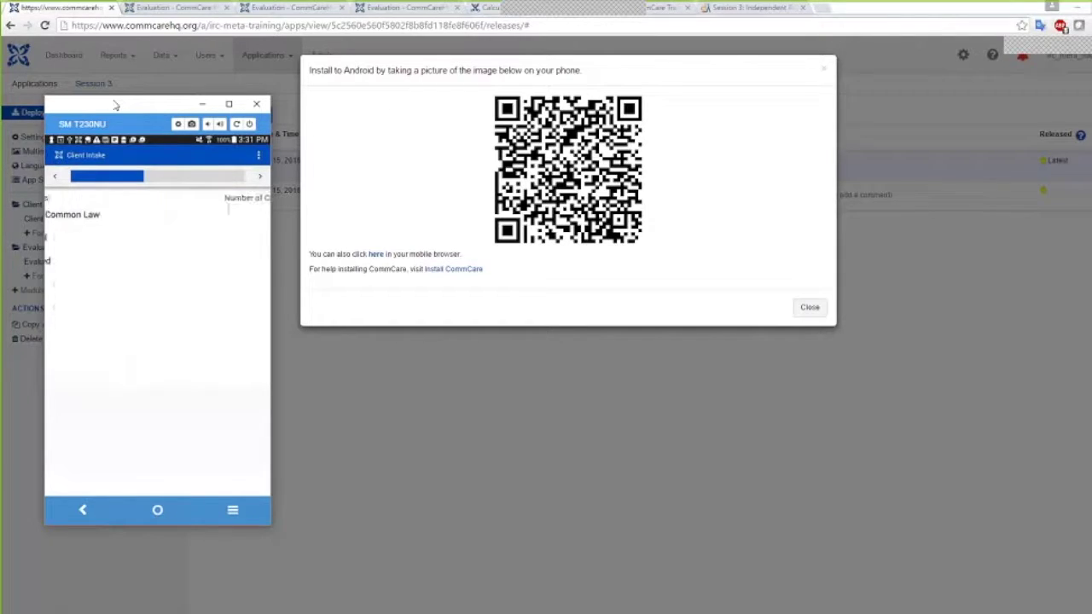
{"action": "type", "text": "0"}
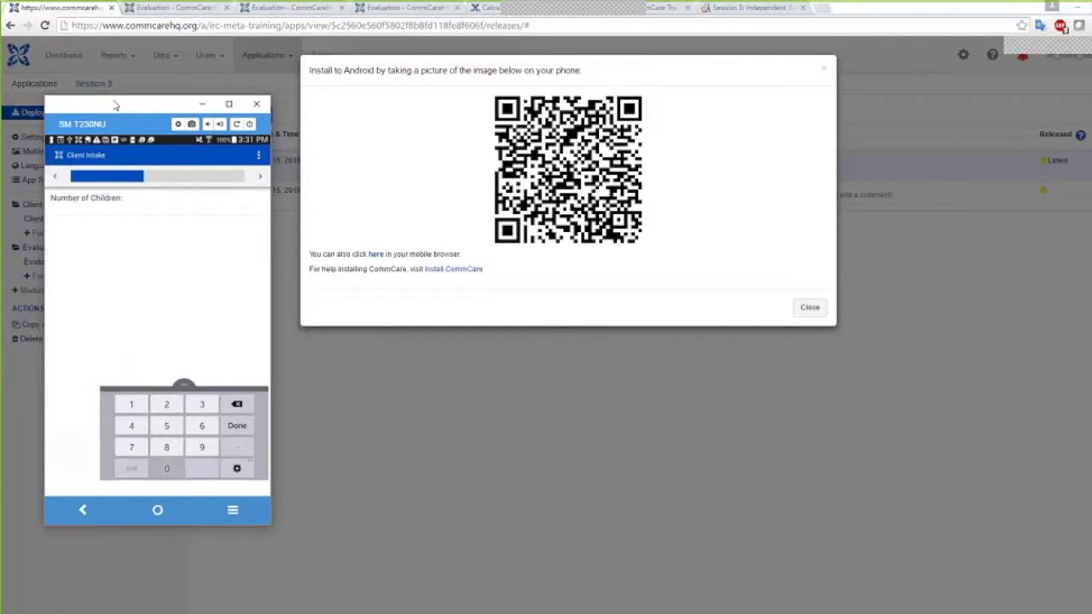
{"action": "key", "text": "Return"}
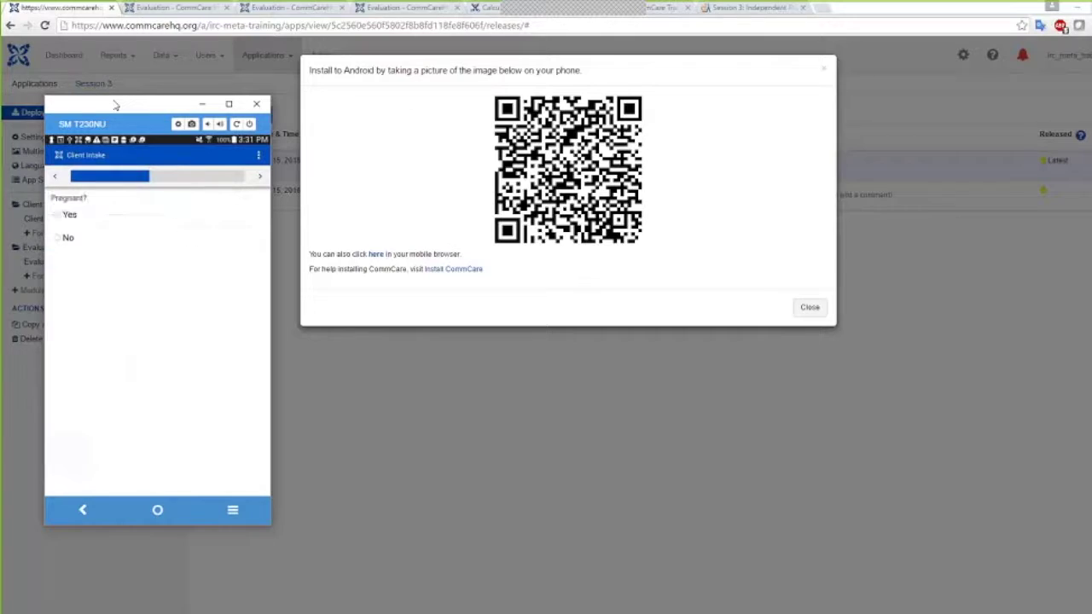
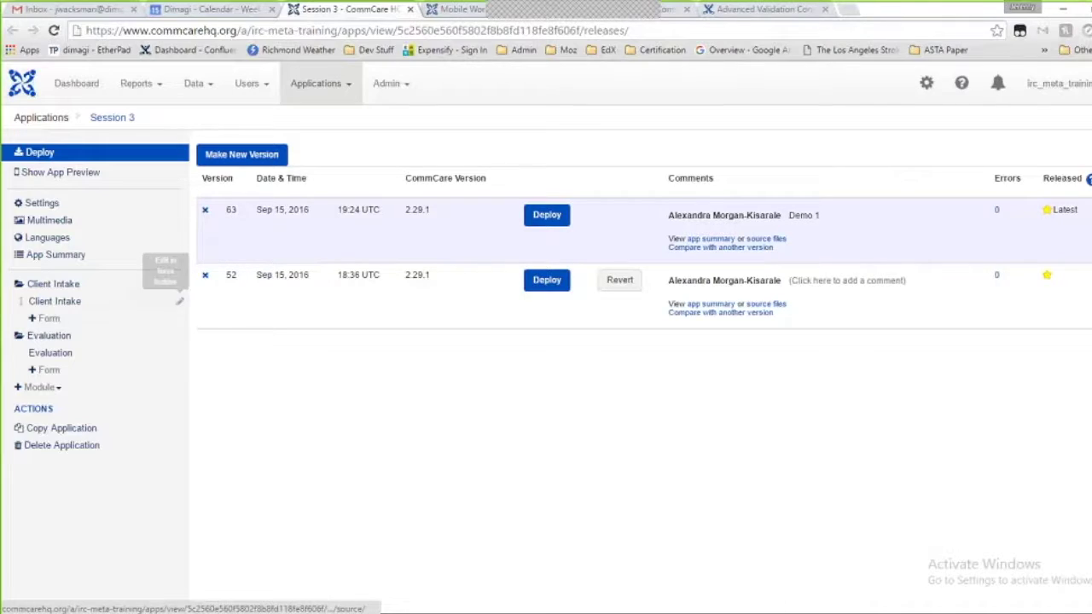
Open the Case Management tab of the Client Intake form in the Session 3 app
{"action": "left_click", "coordinate": [113, 307]}
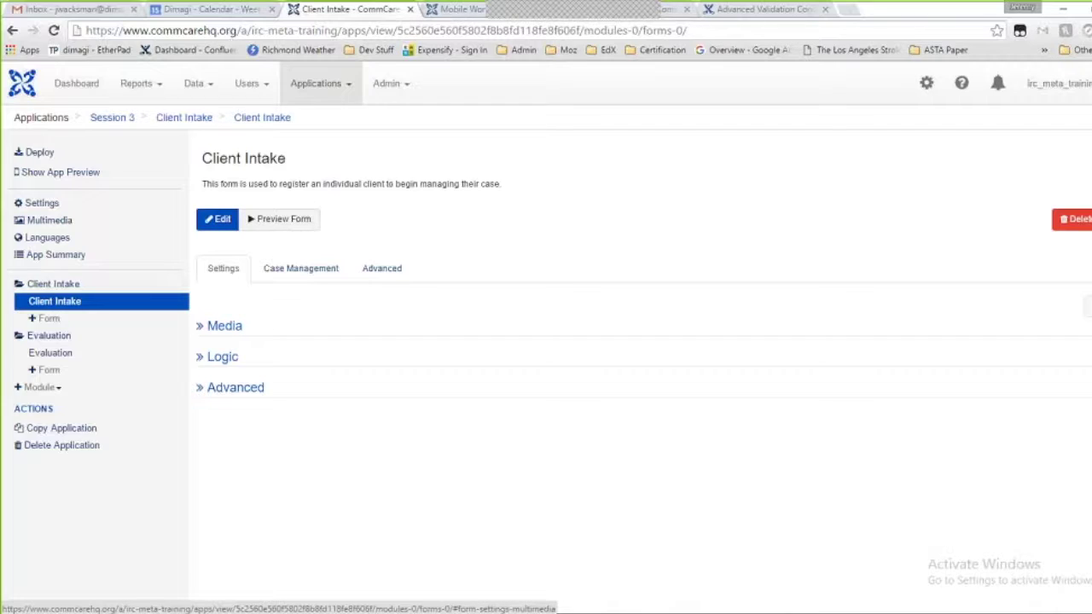
{"action": "left_click", "coordinate": [300, 277]}
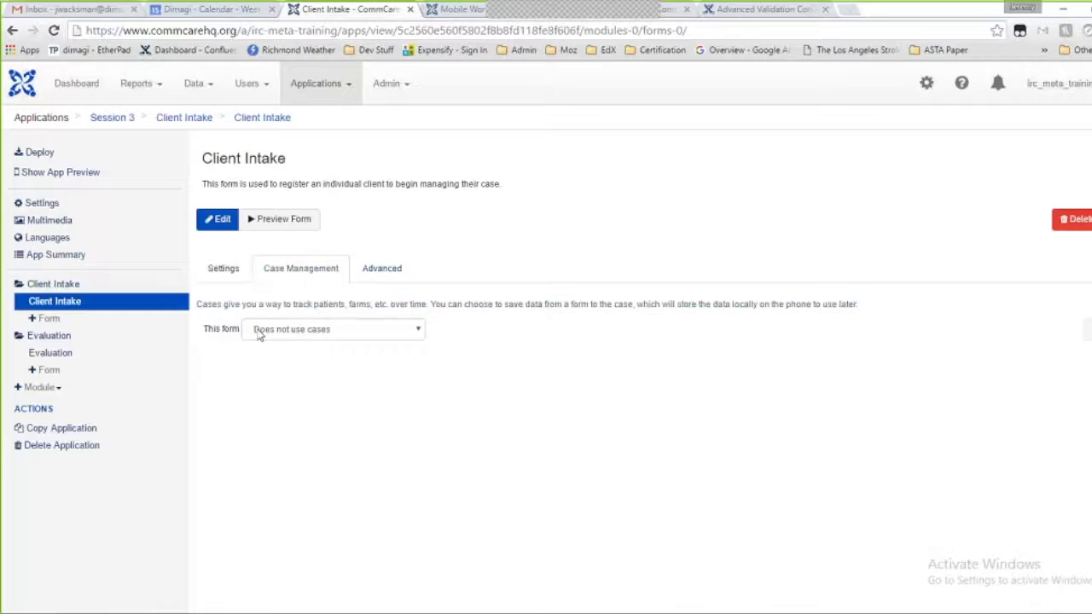
Set the Client Intake form to 'Registers a new case'
{"action": "left_click", "coordinate": [259, 334]}
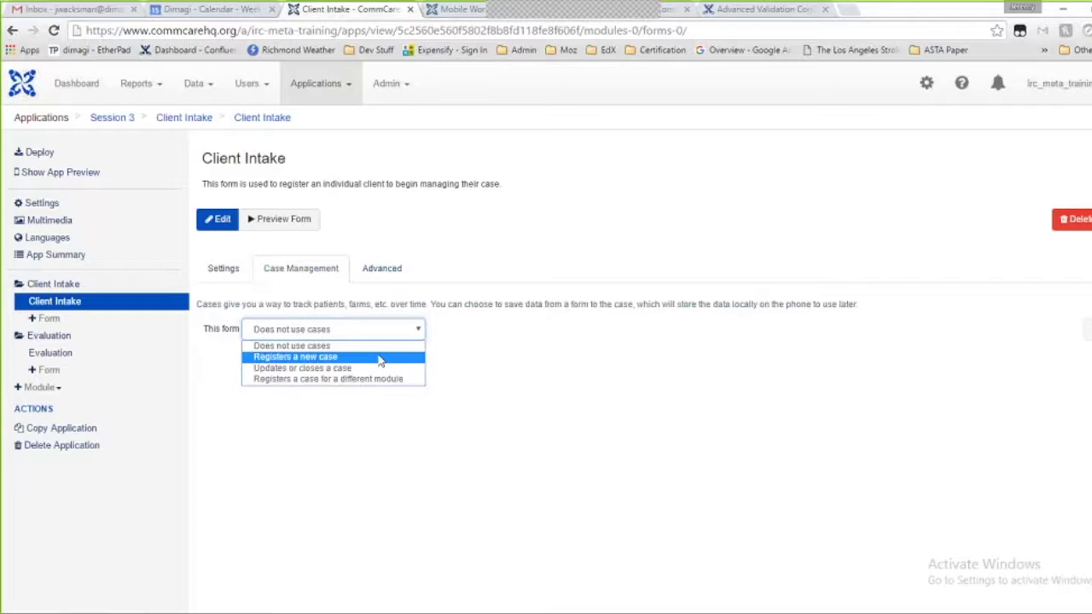
{"action": "left_click", "coordinate": [379, 358]}
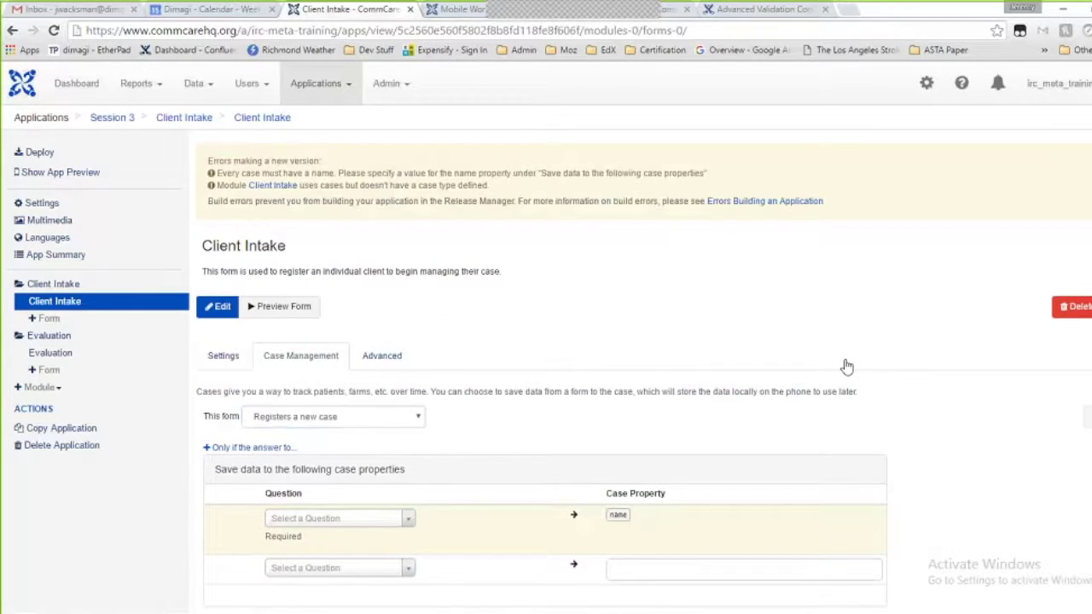
Assign the Client Name question to the new case's name property
{"action": "scroll", "coordinate": [420, 452], "scroll_direction": "down", "scroll_amount": 2}
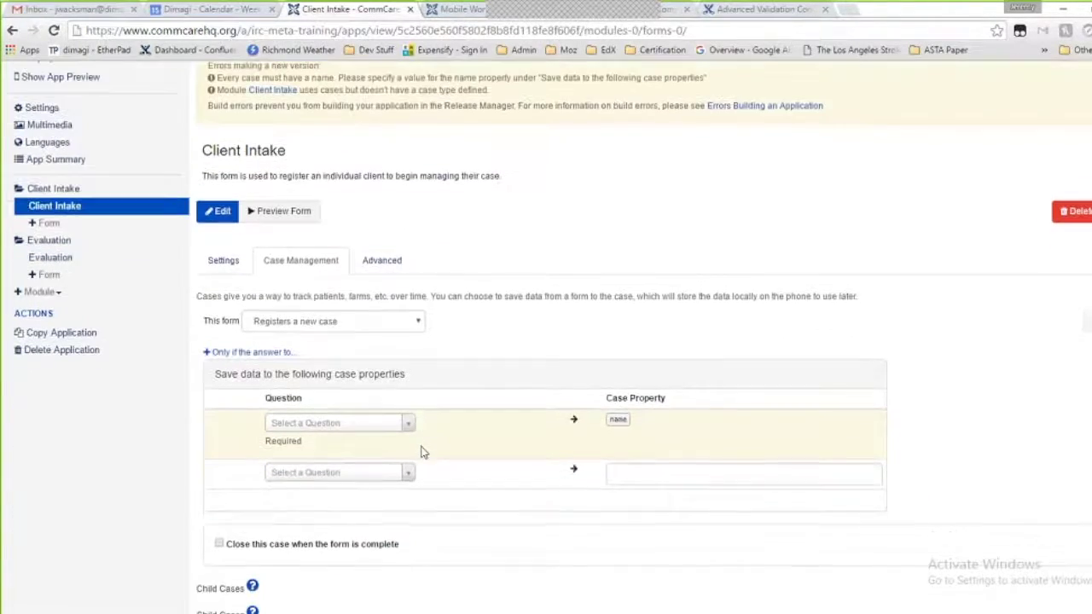
{"action": "left_click", "coordinate": [378, 426]}
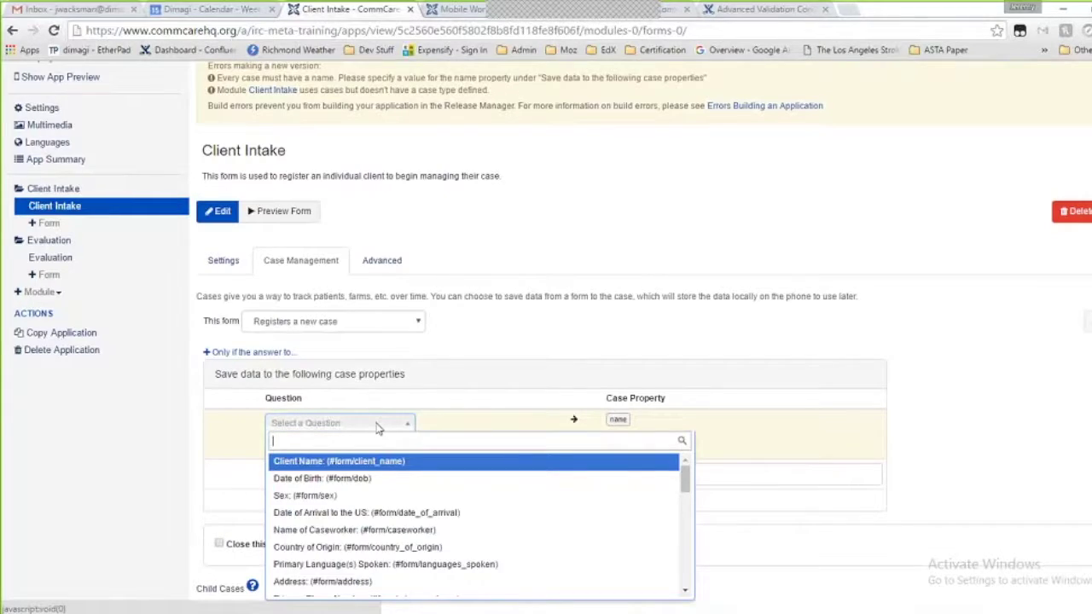
{"action": "left_click", "coordinate": [418, 424]}
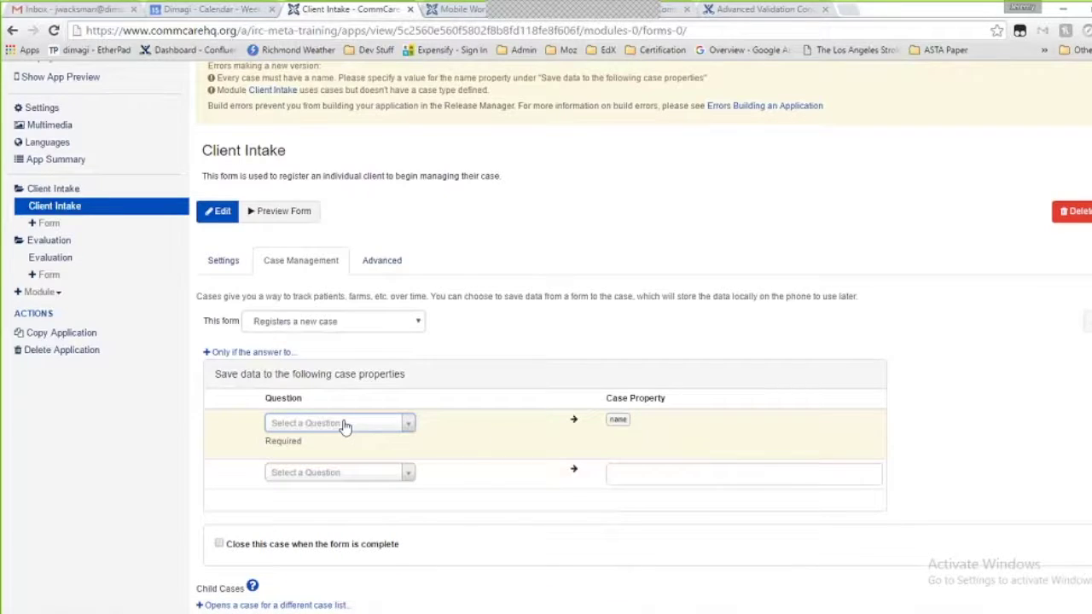
{"action": "scroll", "coordinate": [350, 418], "scroll_direction": "down", "scroll_amount": 1}
{"action": "left_click", "coordinate": [361, 394]}
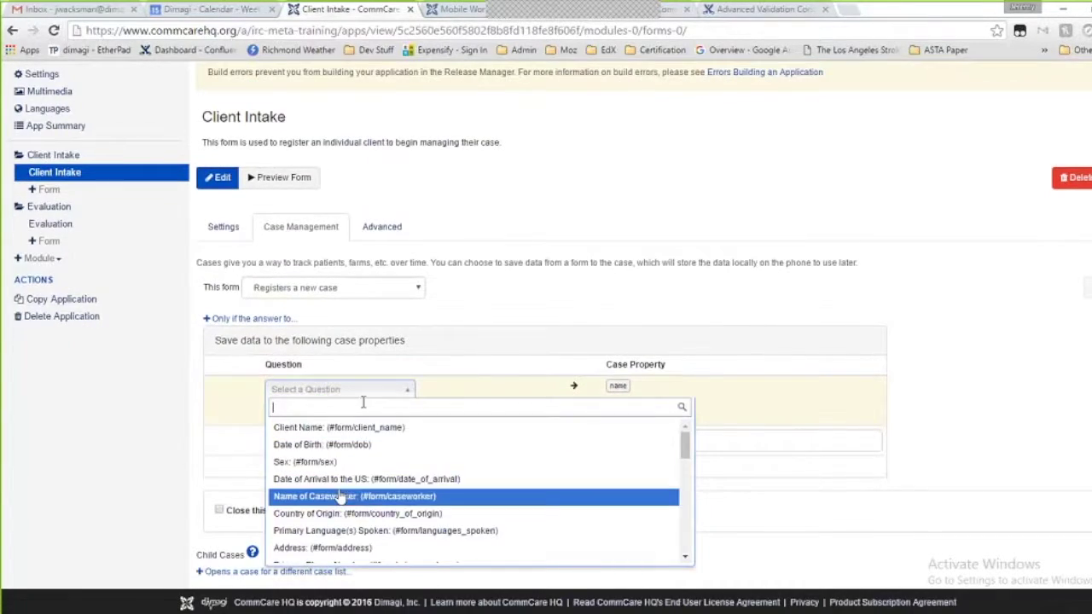
{"action": "scroll", "coordinate": [339, 496], "scroll_direction": "down", "scroll_amount": 2}
{"action": "scroll", "coordinate": [340, 496], "scroll_direction": "up", "scroll_amount": 1}
{"action": "scroll", "coordinate": [339, 495], "scroll_direction": "down", "scroll_amount": 1}
{"action": "scroll", "coordinate": [339, 495], "scroll_direction": "down", "scroll_amount": 6}
{"action": "scroll", "coordinate": [340, 496], "scroll_direction": "down", "scroll_amount": 2}
{"action": "scroll", "coordinate": [339, 495], "scroll_direction": "up", "scroll_amount": 8}
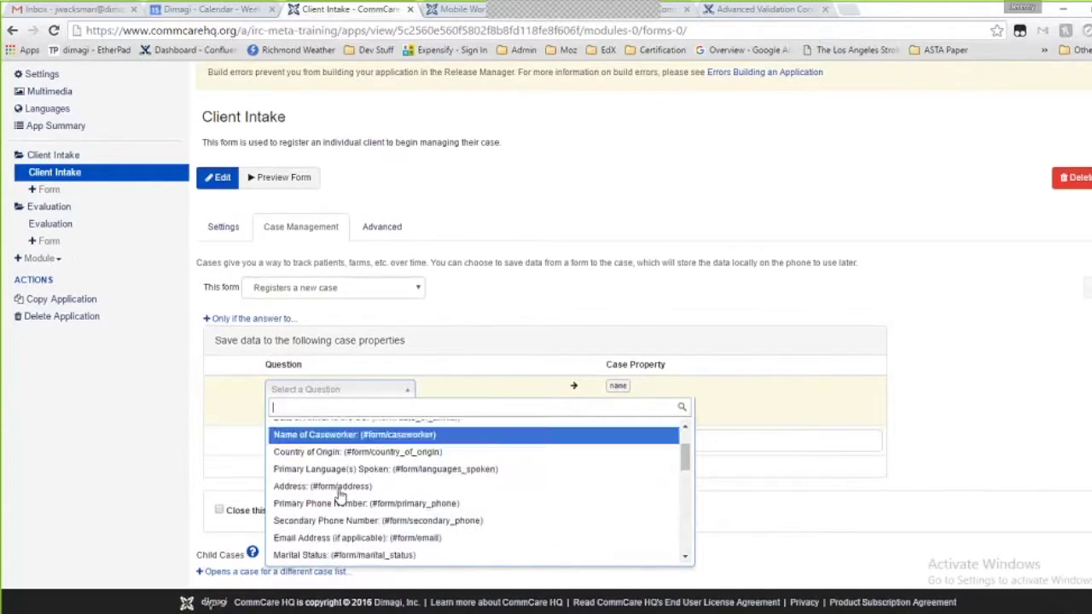
{"action": "scroll", "coordinate": [339, 496], "scroll_direction": "up", "scroll_amount": 2}
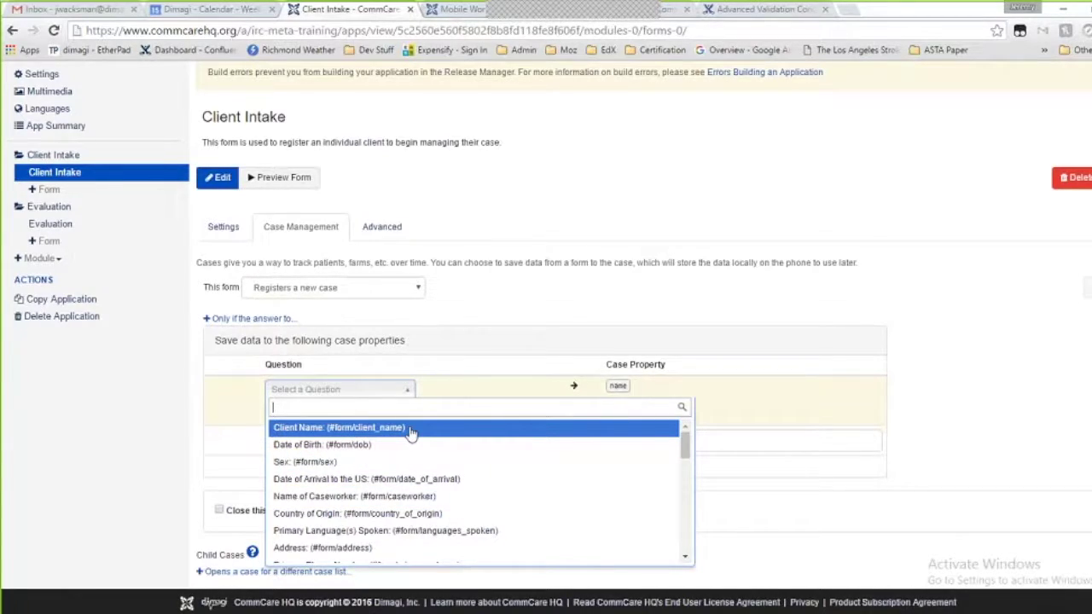
{"action": "left_click", "coordinate": [410, 432]}
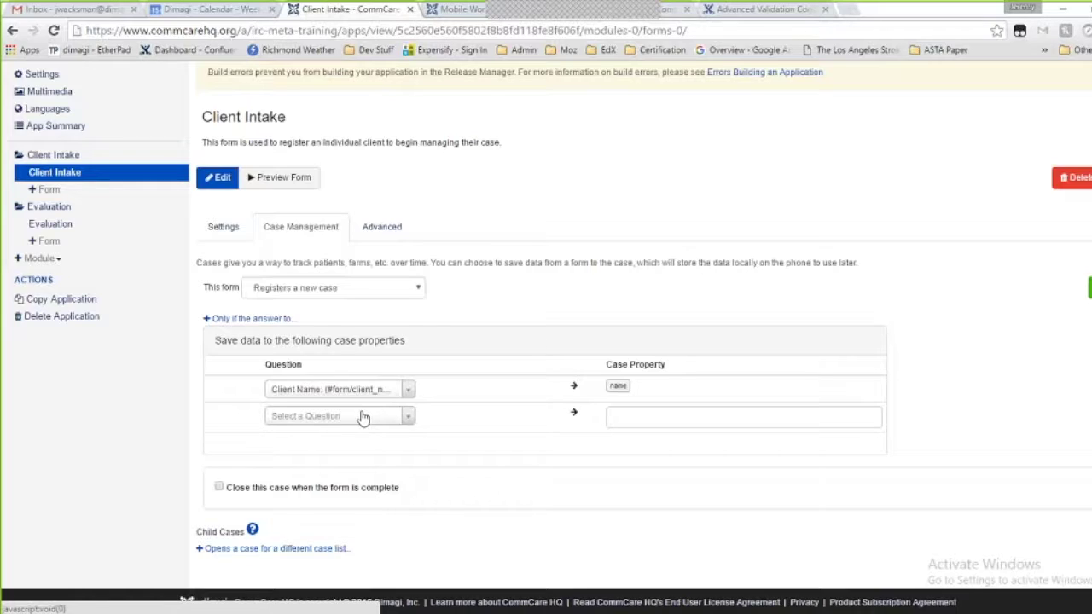
Save the Sex, Date of Birth, Name of Caseworker and Address answers as case properties
{"action": "left_click", "coordinate": [363, 417]}
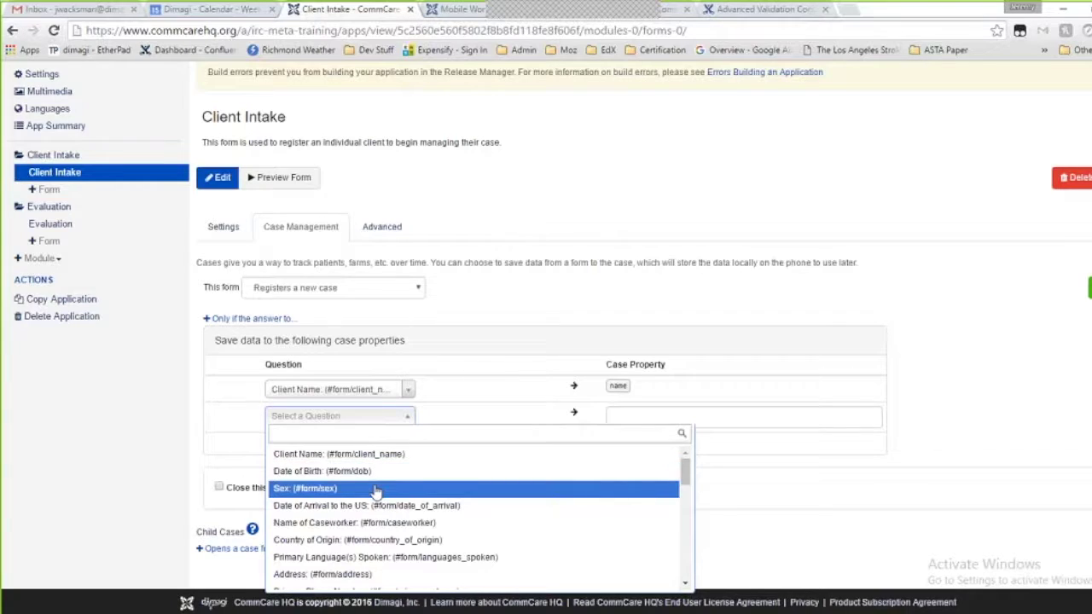
{"action": "left_click", "coordinate": [375, 489]}
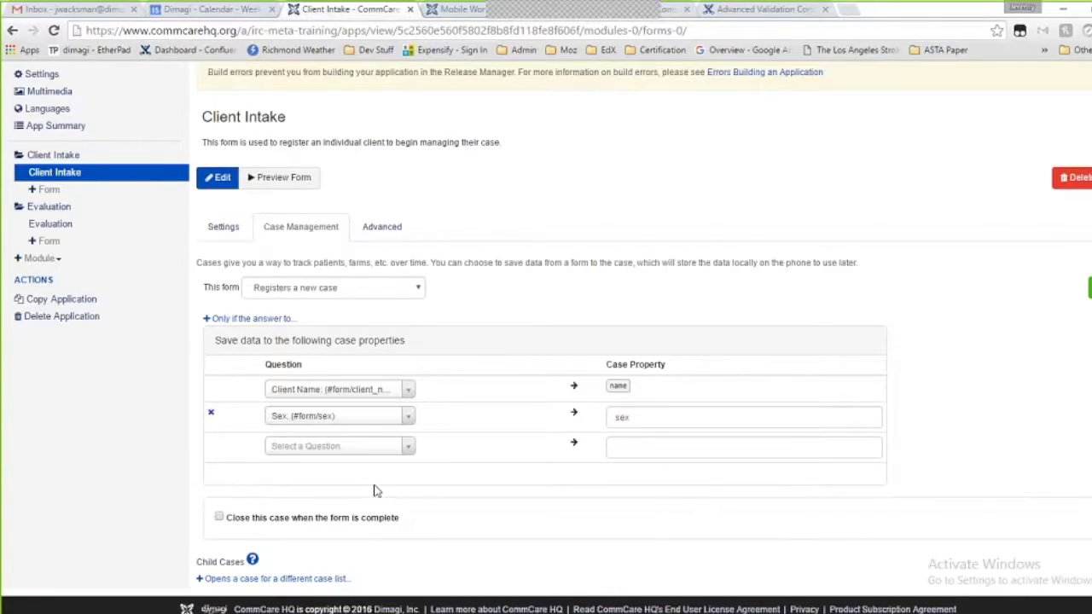
{"action": "left_click", "coordinate": [342, 447]}
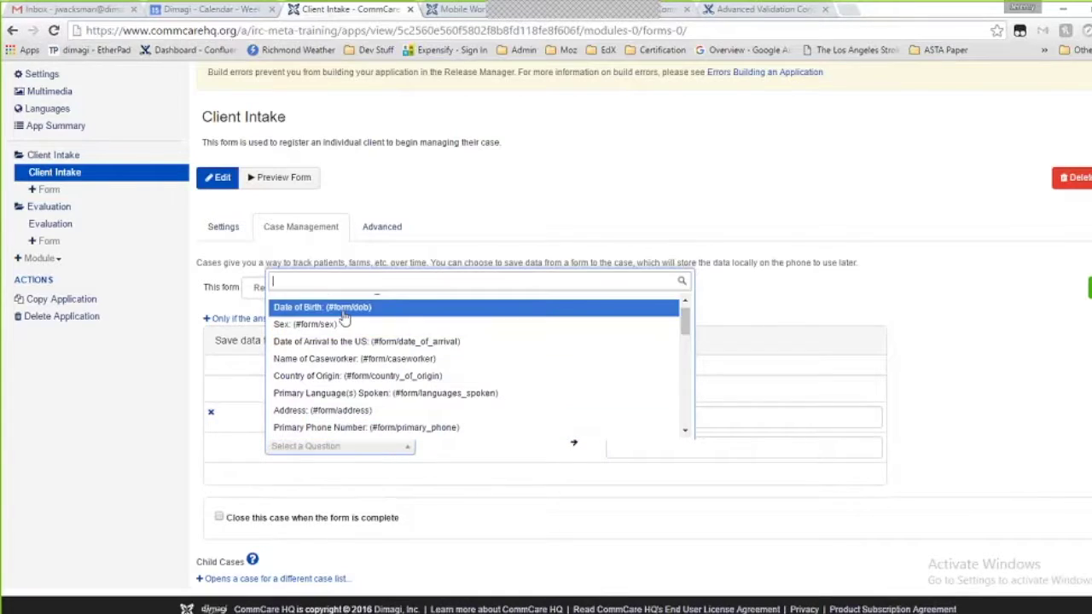
{"action": "left_click", "coordinate": [342, 308]}
{"action": "left_click", "coordinate": [348, 484]}
{"action": "scroll", "coordinate": [346, 422], "scroll_direction": "down", "scroll_amount": 1}
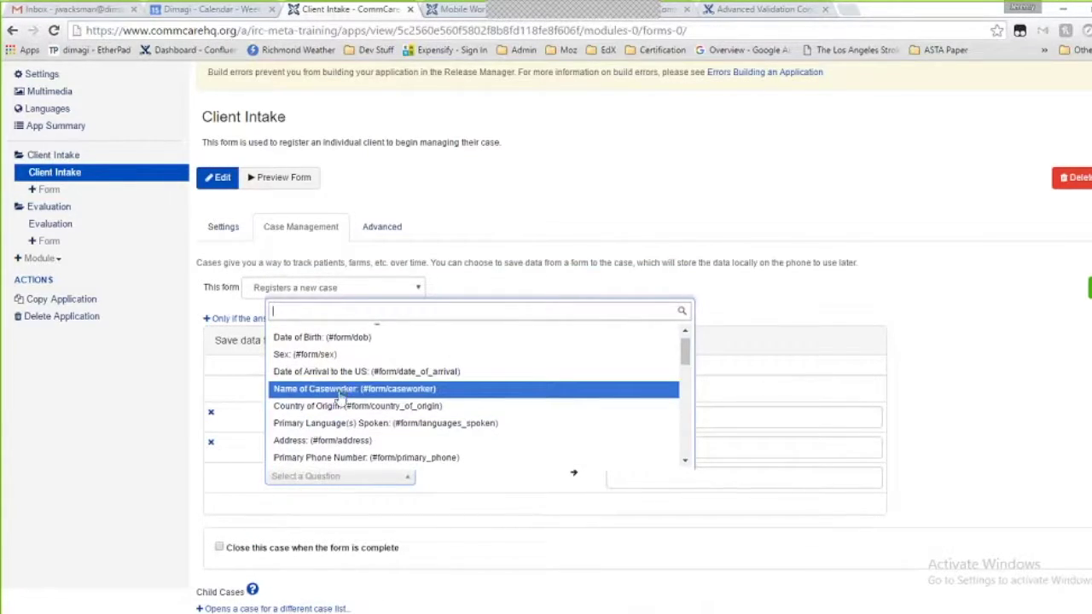
{"action": "left_click", "coordinate": [341, 390]}
{"action": "left_click", "coordinate": [339, 506]}
{"action": "scroll", "coordinate": [341, 427], "scroll_direction": "down", "scroll_amount": 1}
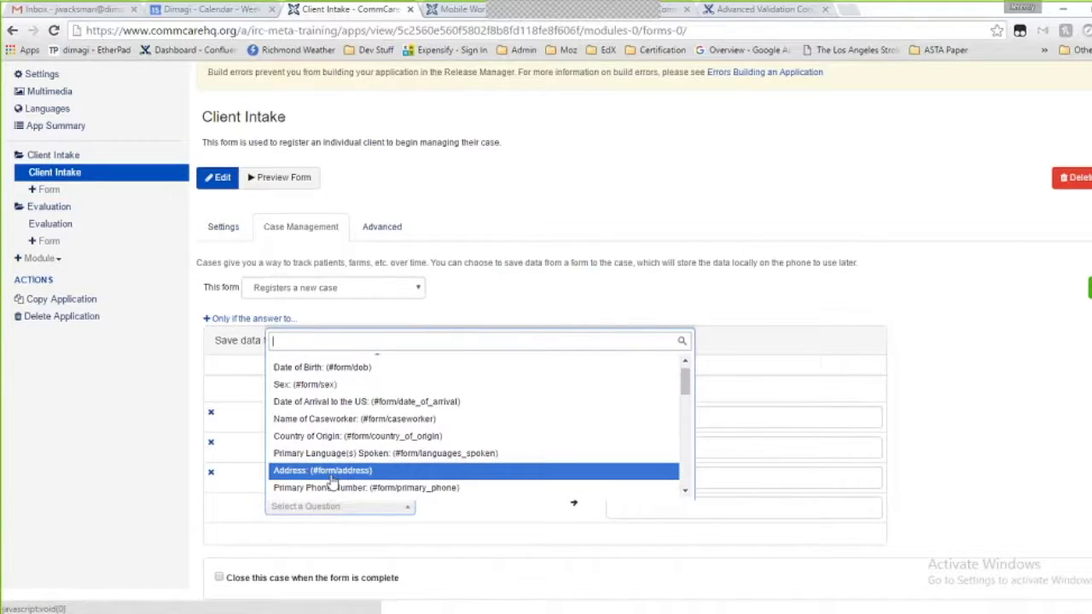
{"action": "left_click", "coordinate": [337, 472]}
Add Primary Language(s) Spoken, Primary Phone Number and Pregnant? as case properties, then review the table
{"action": "left_click", "coordinate": [330, 536]}
{"action": "scroll", "coordinate": [330, 503], "scroll_direction": "down", "scroll_amount": 1}
{"action": "left_click", "coordinate": [326, 484]}
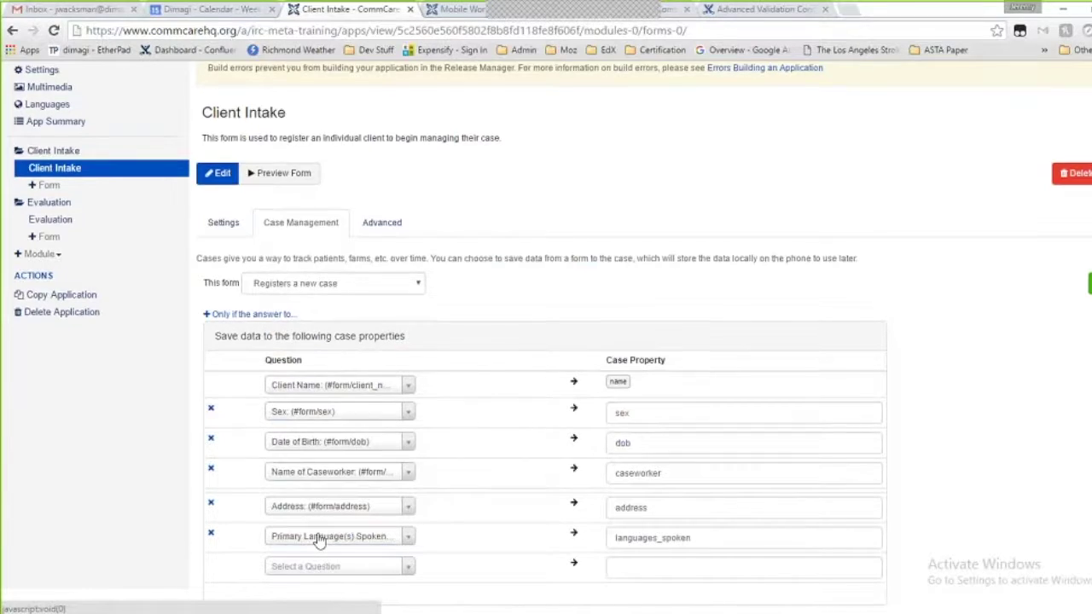
{"action": "scroll", "coordinate": [320, 529], "scroll_direction": "down", "scroll_amount": 1}
{"action": "left_click", "coordinate": [314, 472]}
{"action": "scroll", "coordinate": [315, 439], "scroll_direction": "down", "scroll_amount": 1}
{"action": "scroll", "coordinate": [313, 427], "scroll_direction": "down", "scroll_amount": 1}
{"action": "left_click", "coordinate": [314, 423]}
{"action": "left_click", "coordinate": [314, 505]}
{"action": "scroll", "coordinate": [314, 477], "scroll_direction": "down", "scroll_amount": 4}
{"action": "scroll", "coordinate": [313, 476], "scroll_direction": "down", "scroll_amount": 1}
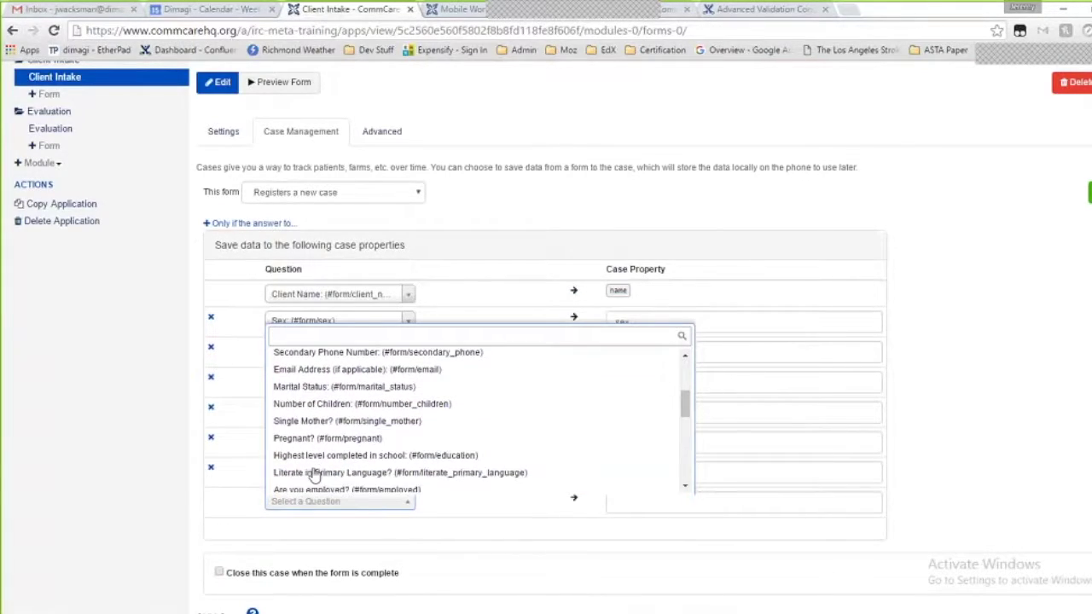
{"action": "left_click", "coordinate": [313, 438]}
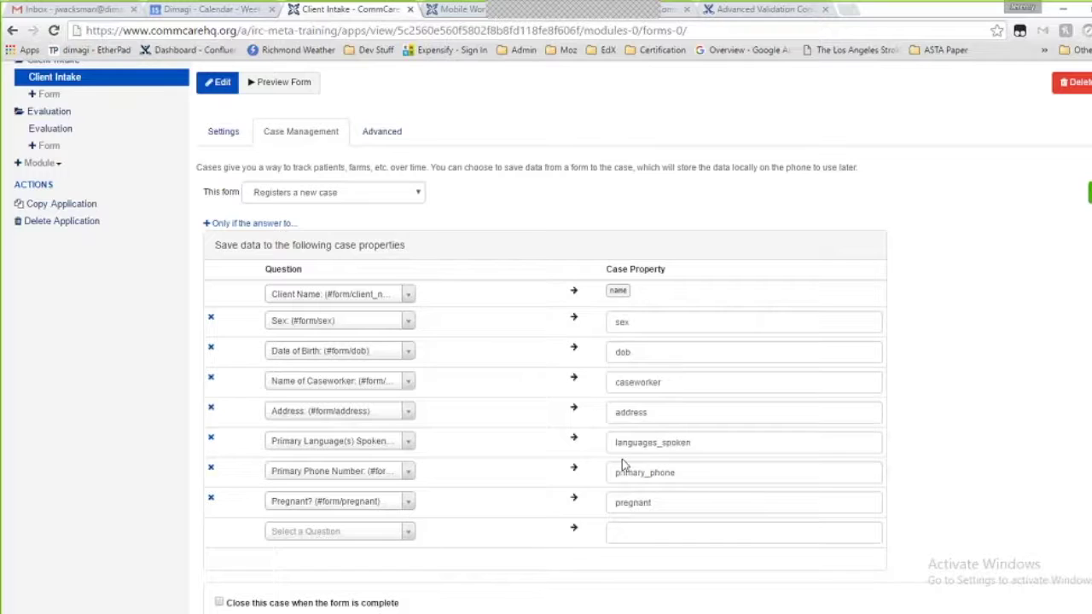
{"action": "scroll", "coordinate": [644, 383], "scroll_direction": "down", "scroll_amount": 1}
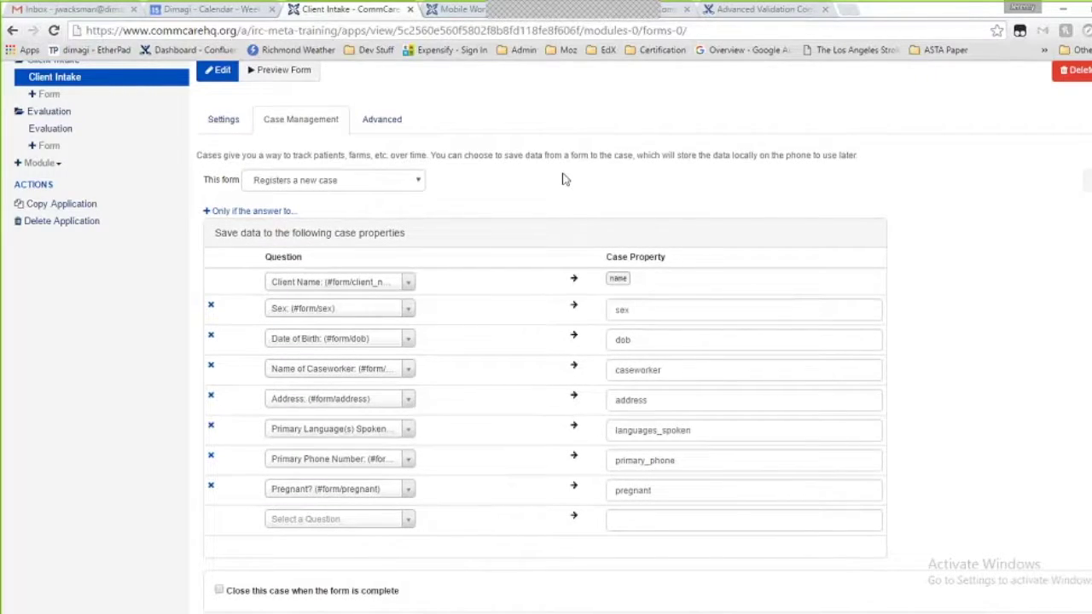
{"action": "scroll", "coordinate": [563, 179], "scroll_direction": "up", "scroll_amount": 2}
{"action": "scroll", "coordinate": [563, 179], "scroll_direction": "down", "scroll_amount": 1}
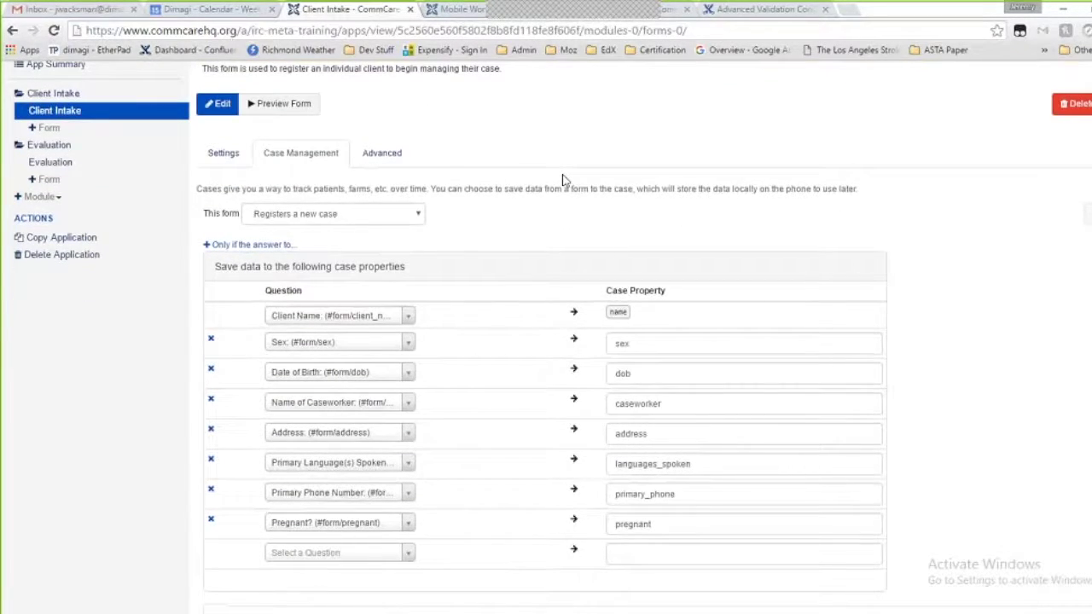
{"action": "scroll", "coordinate": [466, 185], "scroll_direction": "down", "scroll_amount": 1}
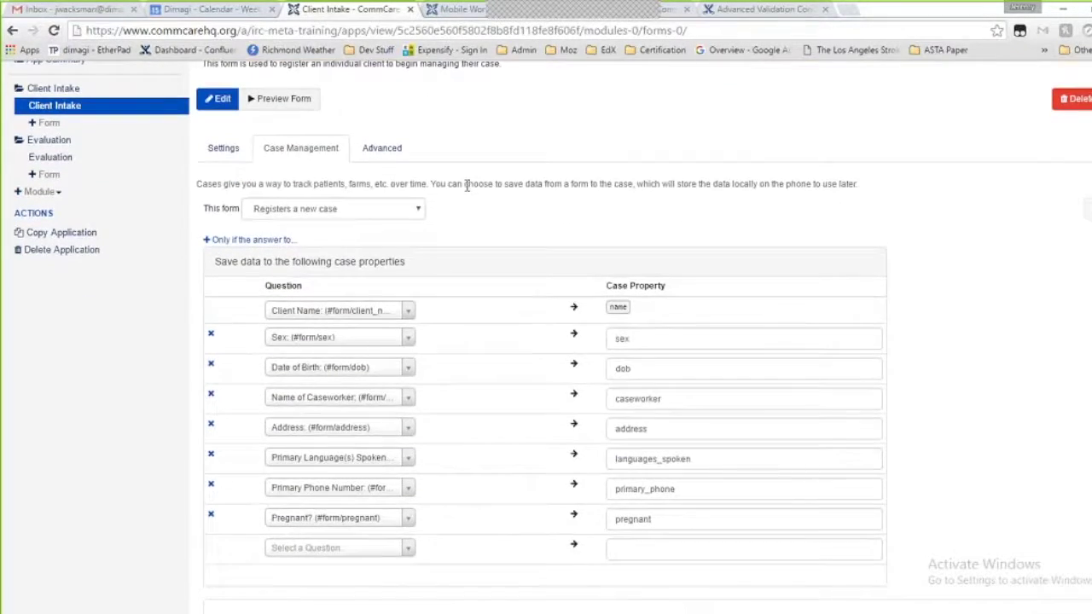
{"action": "scroll", "coordinate": [466, 185], "scroll_direction": "up", "scroll_amount": 1}
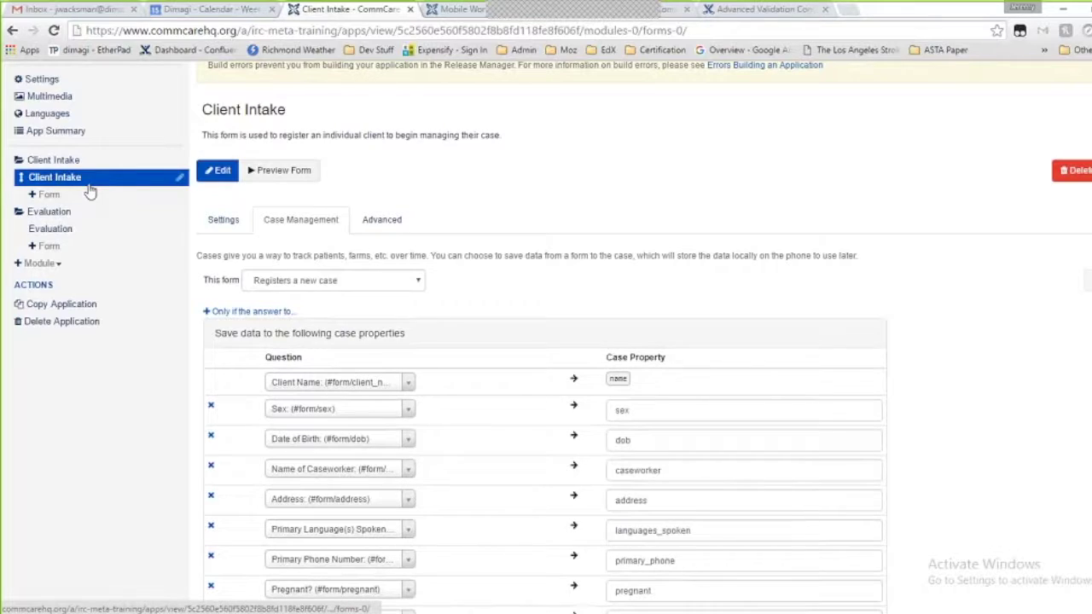
Enter 'client' as the Client Intake module's case type and save
{"action": "scroll", "coordinate": [163, 248], "scroll_direction": "up", "scroll_amount": 1}
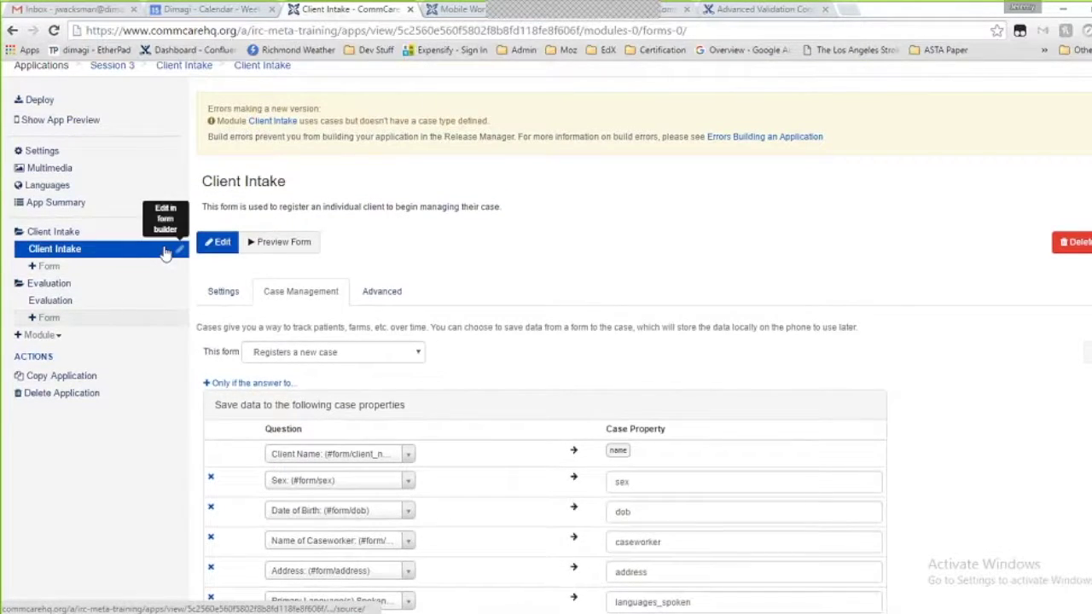
{"action": "left_click", "coordinate": [89, 235]}
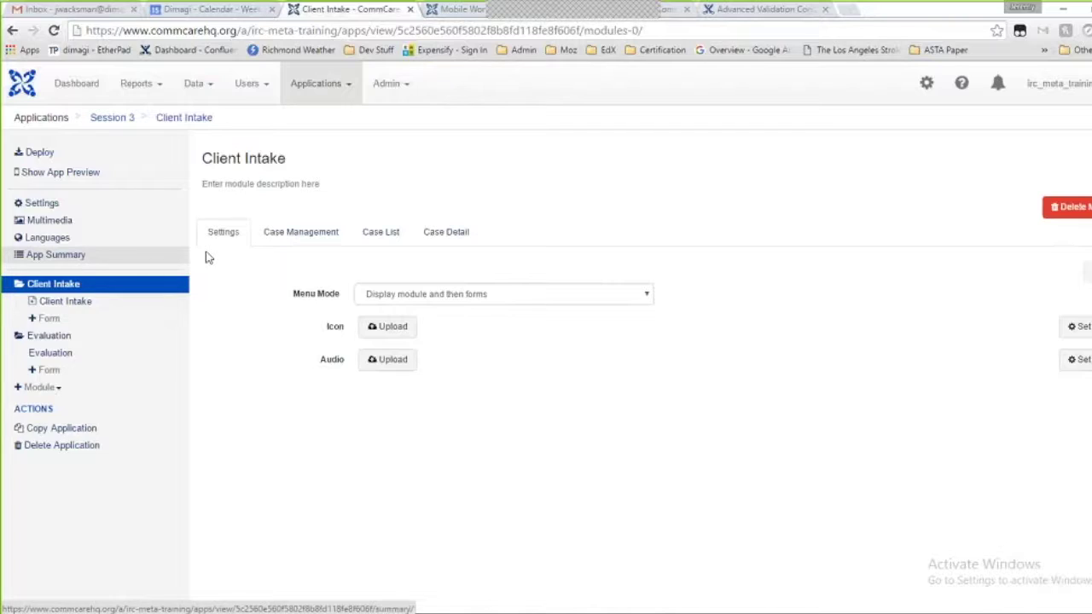
{"action": "left_click", "coordinate": [300, 238]}
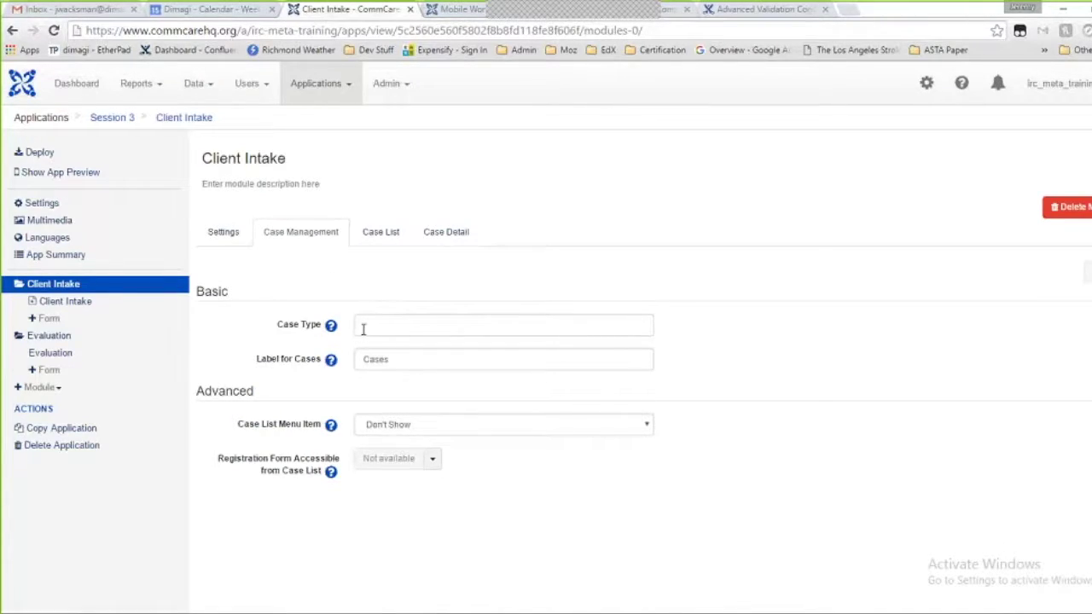
{"action": "left_click", "coordinate": [369, 325]}
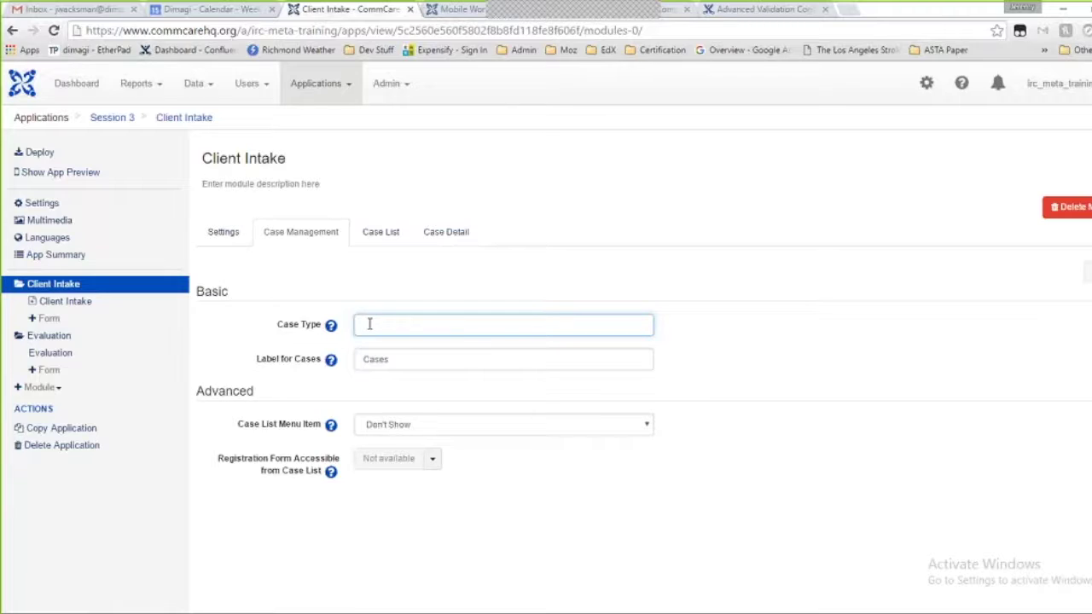
{"action": "type", "text": "client"}
{"action": "left_click", "coordinate": [1090, 272]}
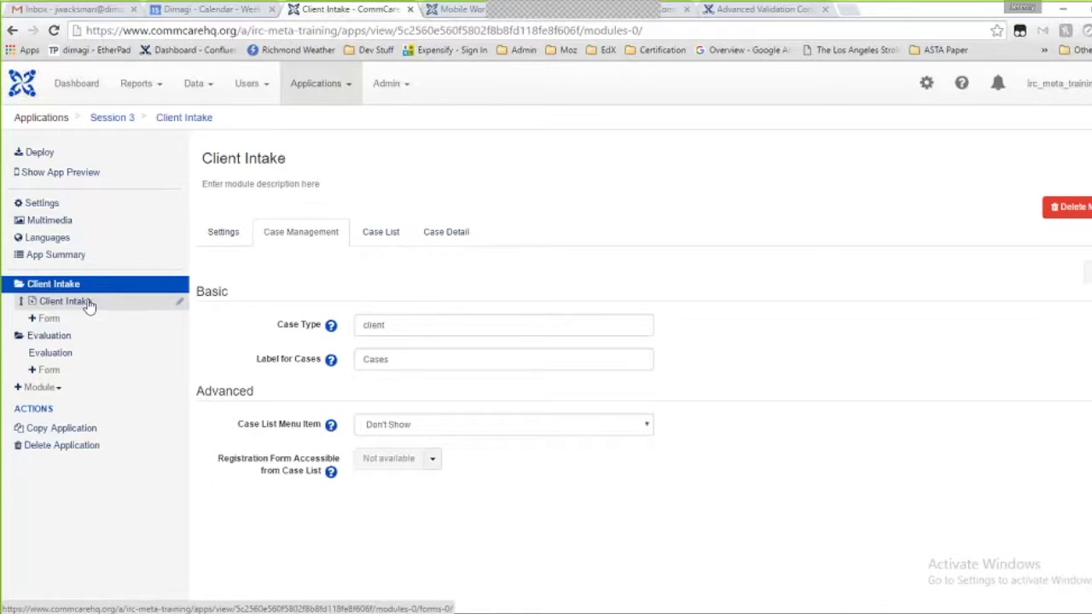
Set the Evaluation form to 'Updates or closes a case' and save
{"action": "left_click", "coordinate": [109, 362]}
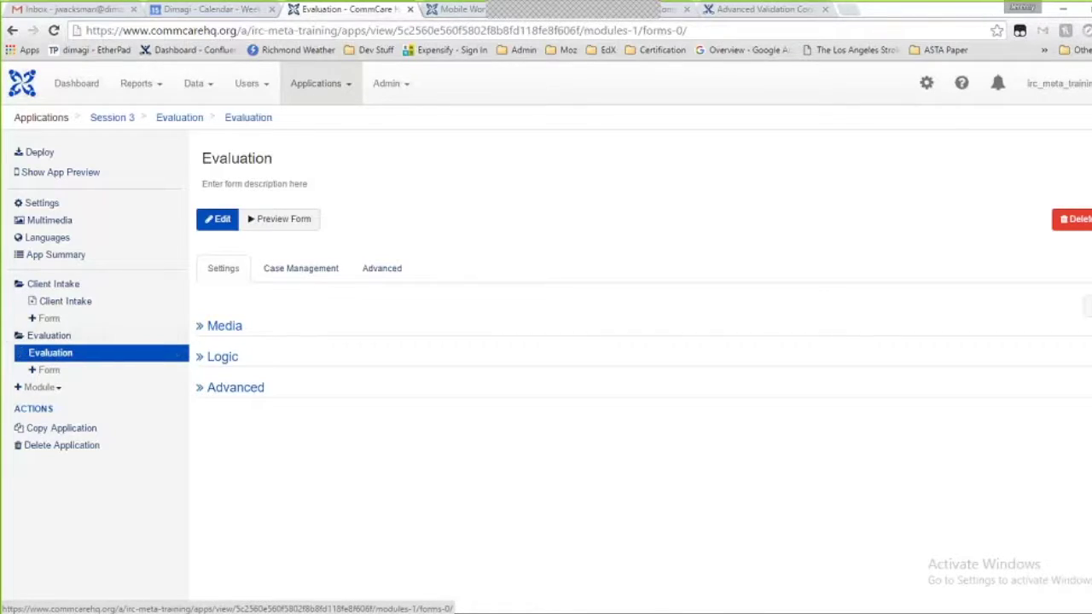
{"action": "left_click", "coordinate": [302, 270]}
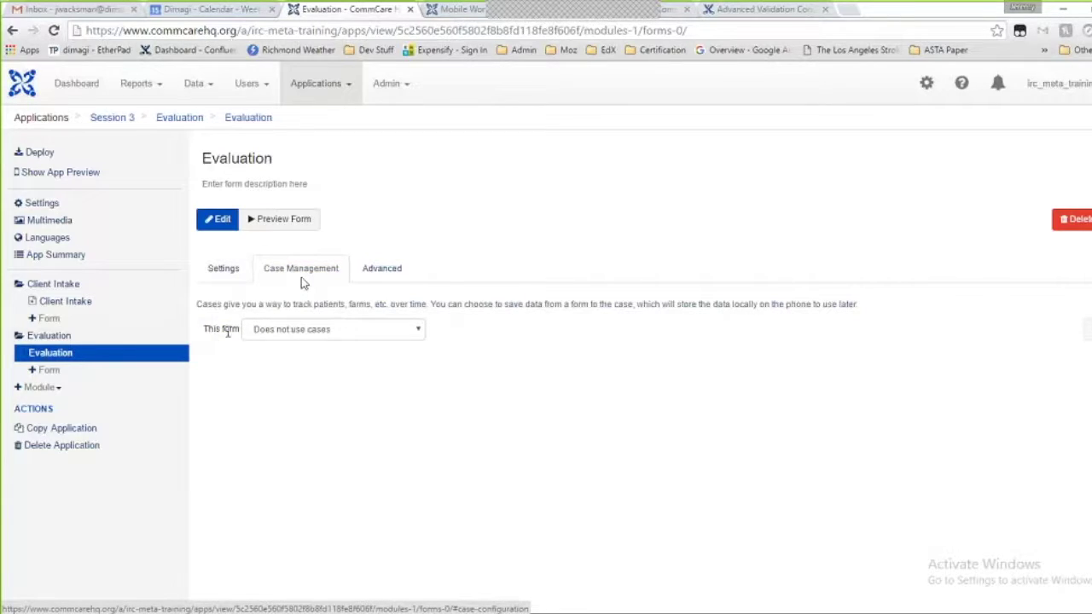
{"action": "left_click", "coordinate": [316, 334]}
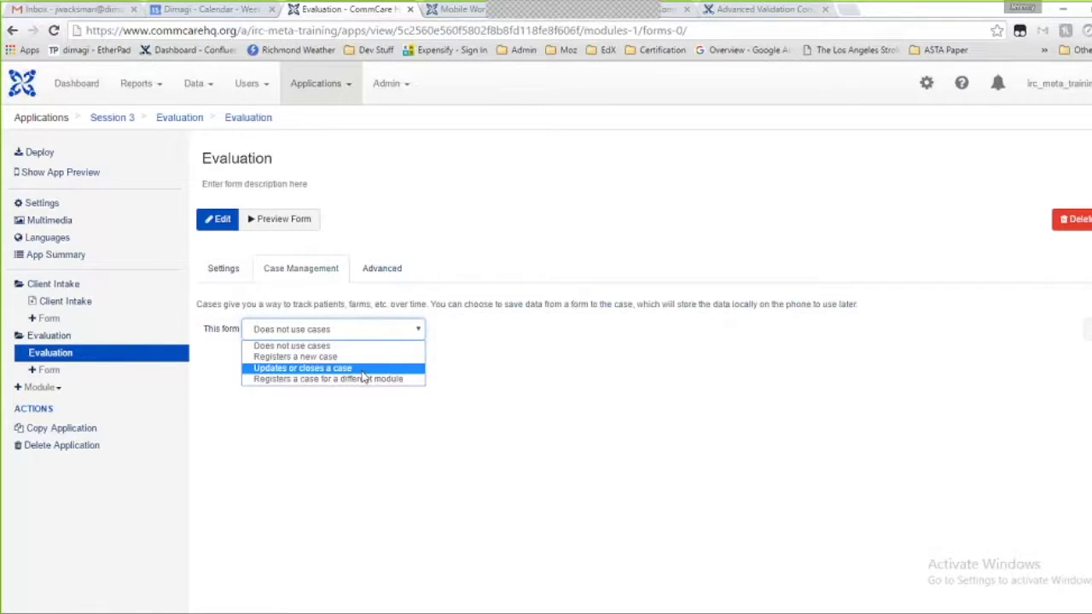
{"action": "left_click", "coordinate": [362, 371]}
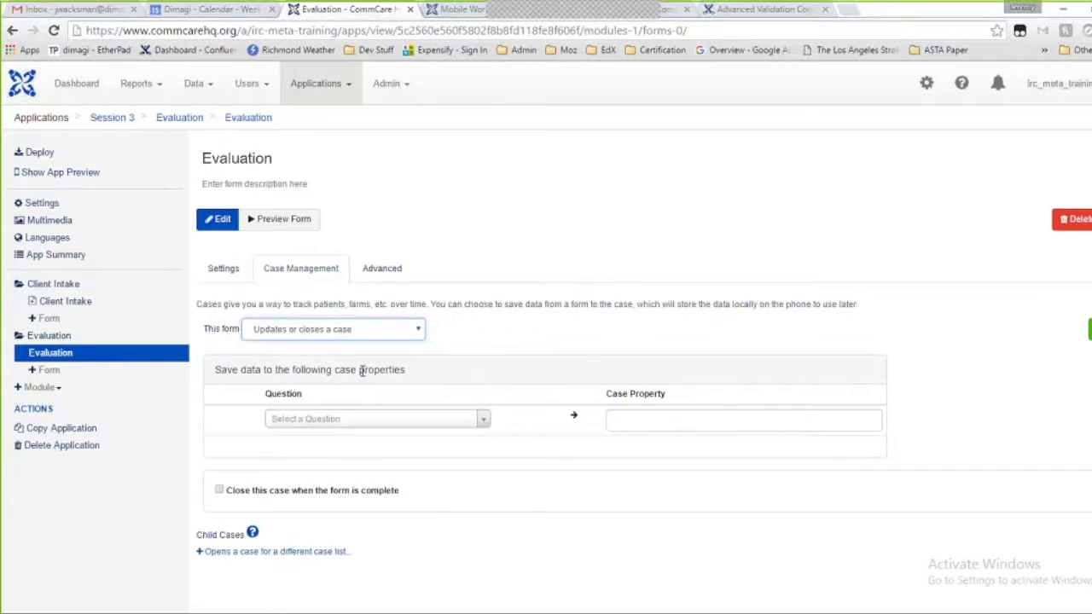
{"action": "left_click", "coordinate": [1089, 329]}
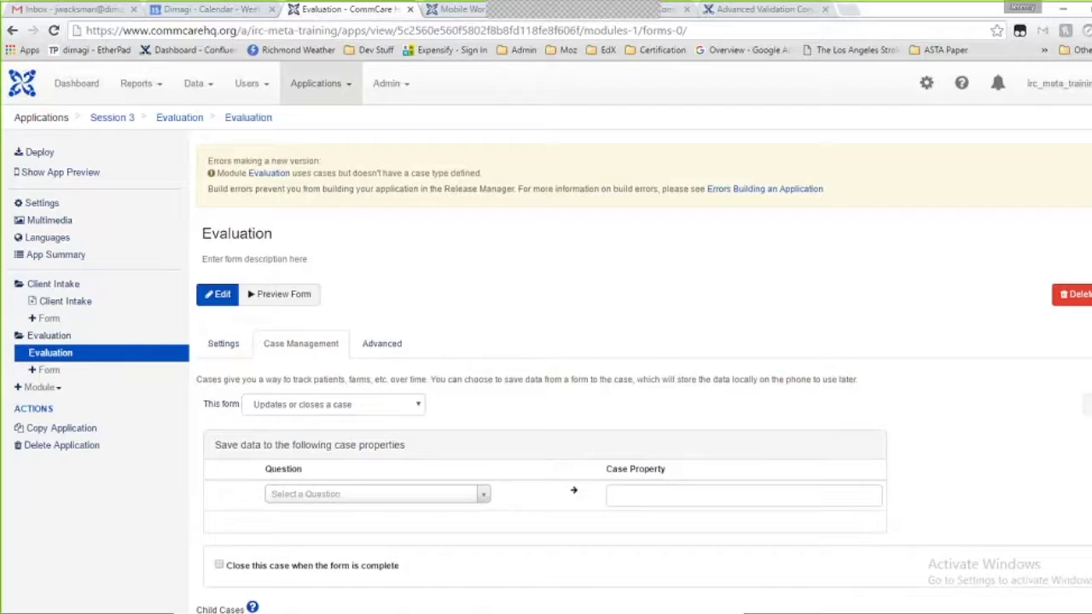
Map the hidden score and physical health questions to case properties and save
{"action": "scroll", "coordinate": [357, 424], "scroll_direction": "down", "scroll_amount": 1}
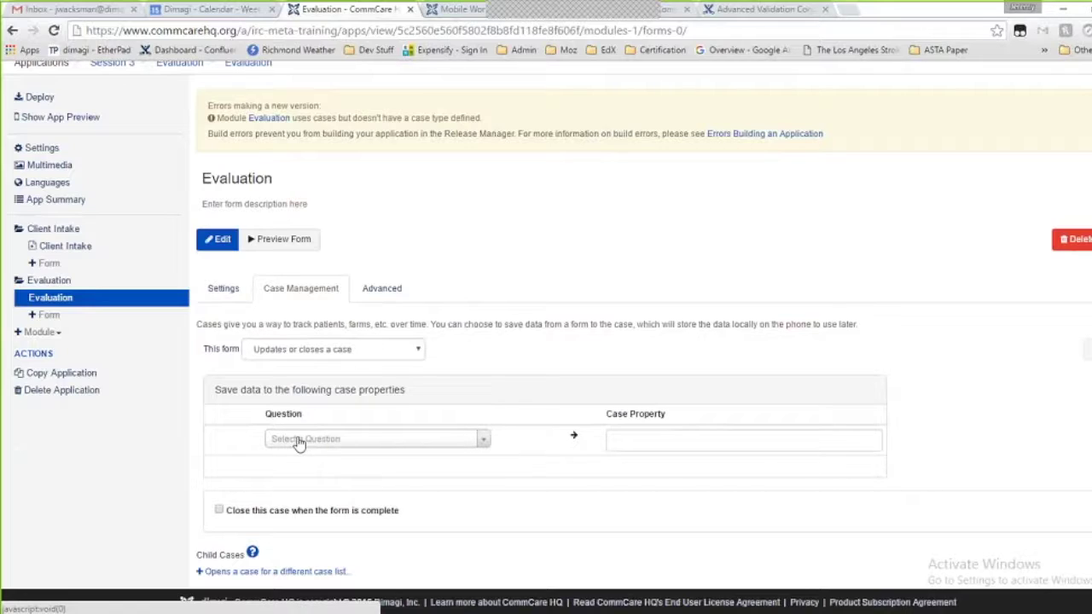
{"action": "left_click", "coordinate": [382, 449]}
{"action": "scroll", "coordinate": [375, 376], "scroll_direction": "down", "scroll_amount": 3}
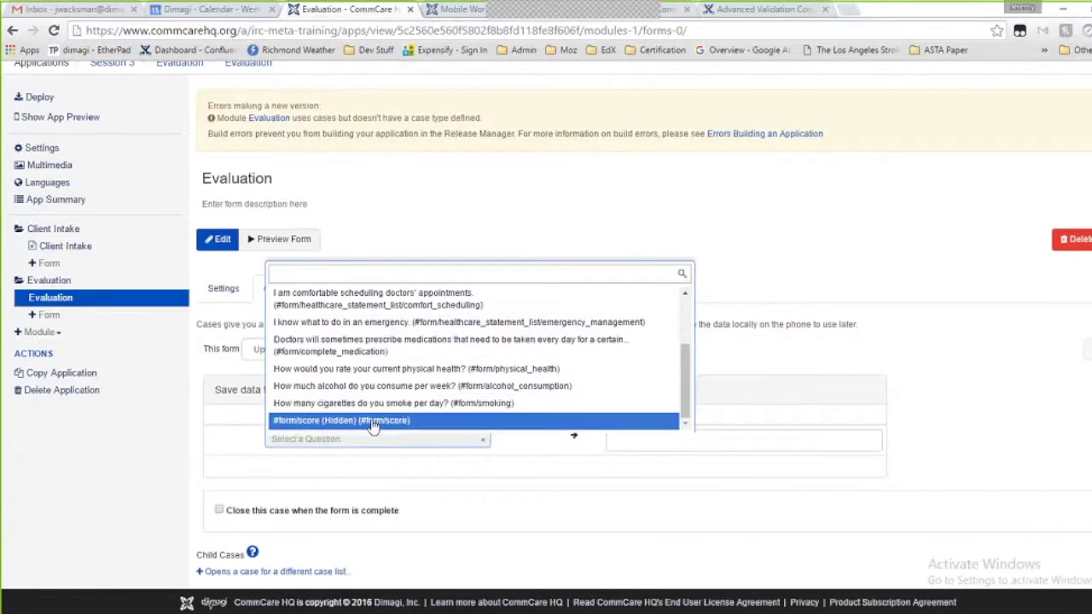
{"action": "left_click", "coordinate": [372, 420]}
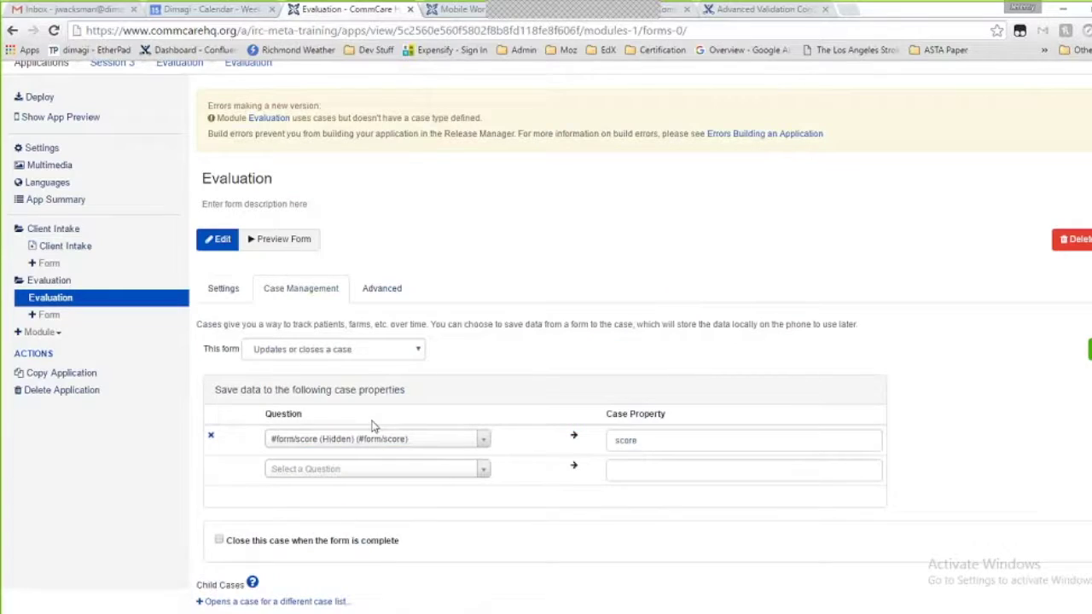
{"action": "left_click", "coordinate": [373, 469]}
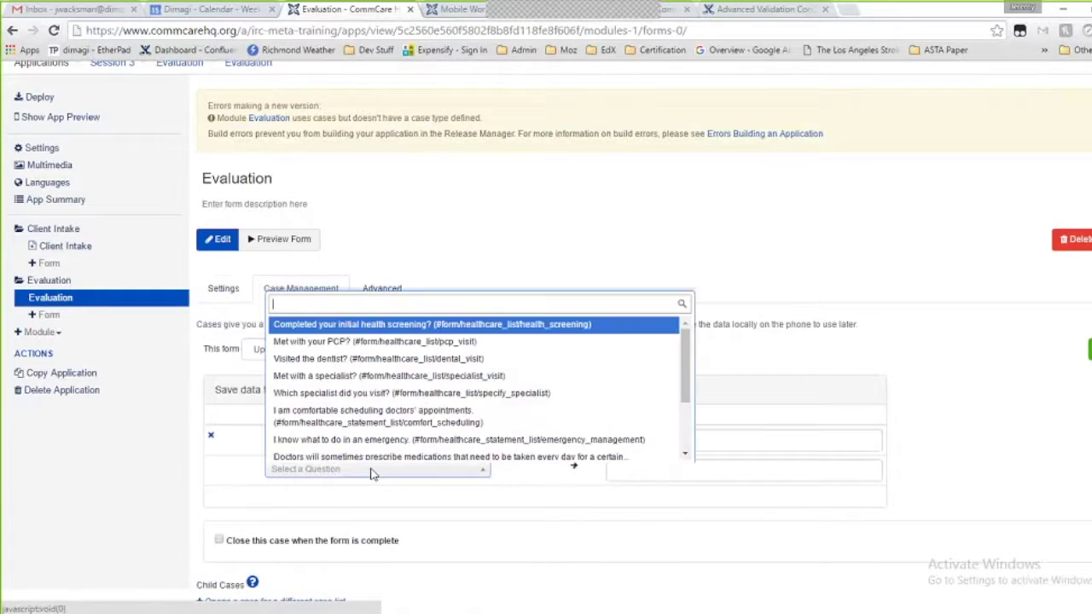
{"action": "scroll", "coordinate": [362, 422], "scroll_direction": "down", "scroll_amount": 2}
{"action": "scroll", "coordinate": [361, 421], "scroll_direction": "up", "scroll_amount": 2}
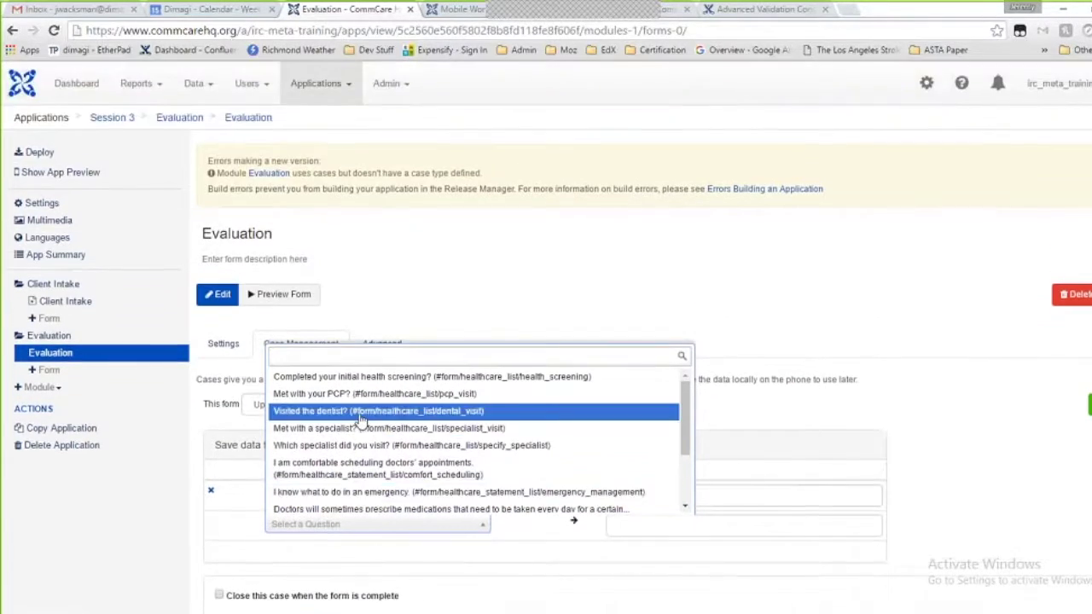
{"action": "scroll", "coordinate": [362, 420], "scroll_direction": "down", "scroll_amount": 5}
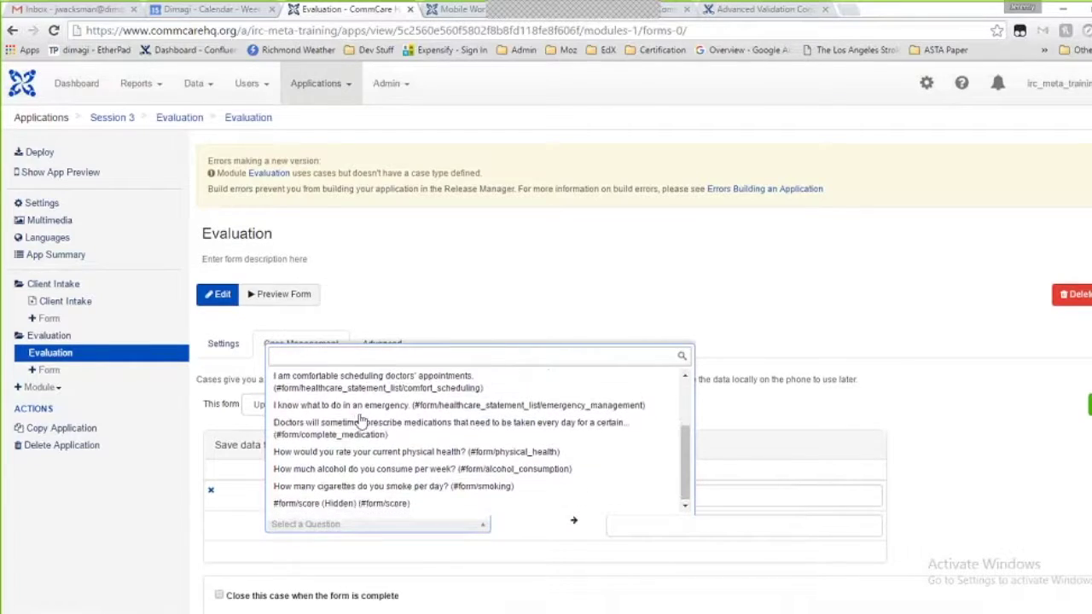
{"action": "scroll", "coordinate": [361, 422], "scroll_direction": "down", "scroll_amount": 1}
{"action": "left_click", "coordinate": [361, 405]}
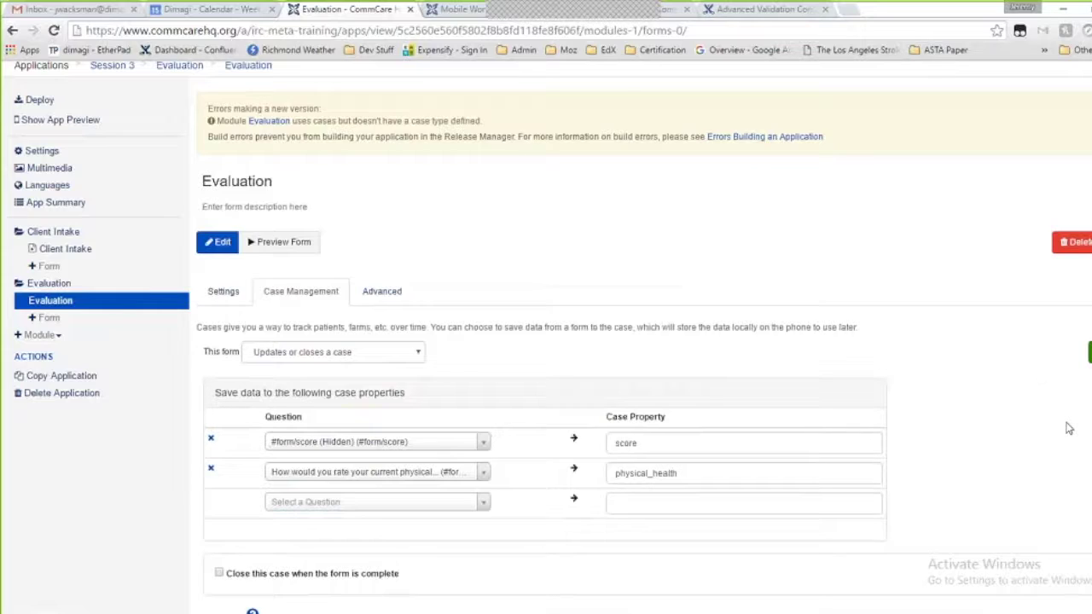
{"action": "left_click", "coordinate": [1089, 352]}
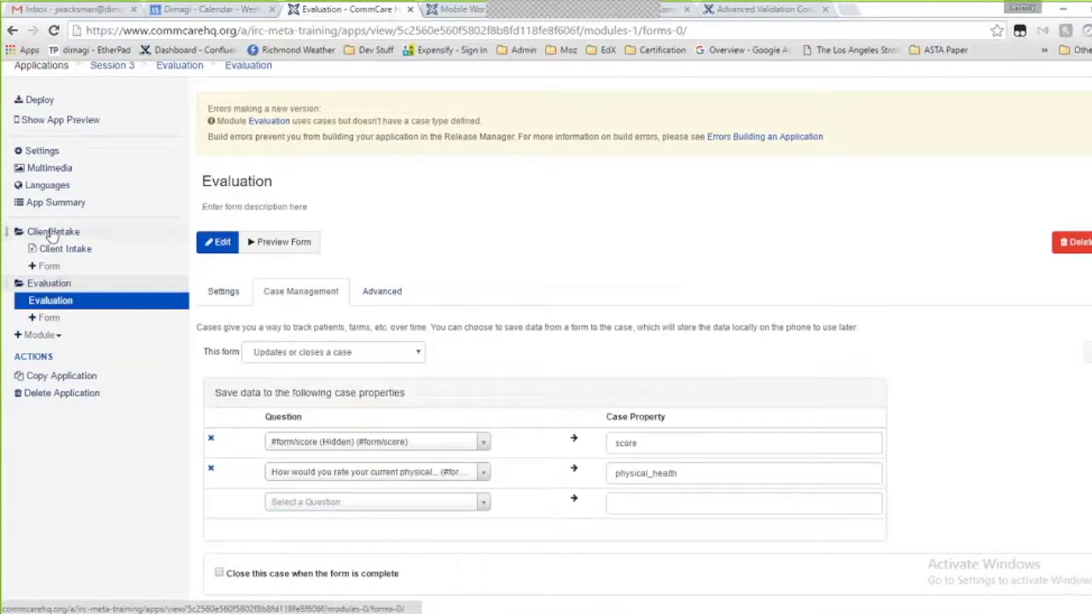
Set the Evaluation module's case type to 'client', save, and show its Case List columns
{"action": "left_click", "coordinate": [53, 285]}
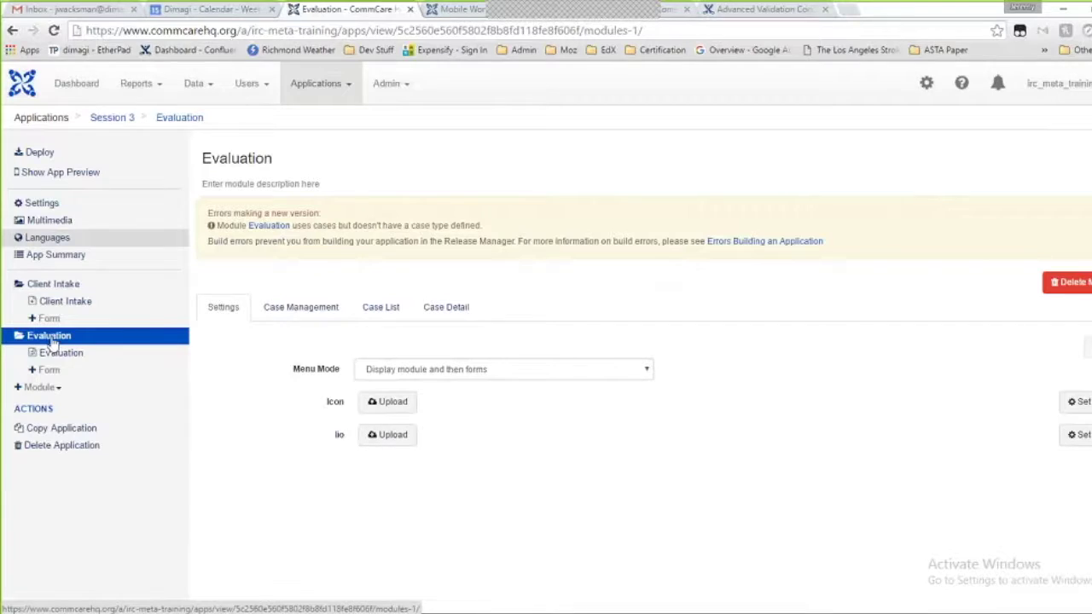
{"action": "left_click", "coordinate": [284, 316]}
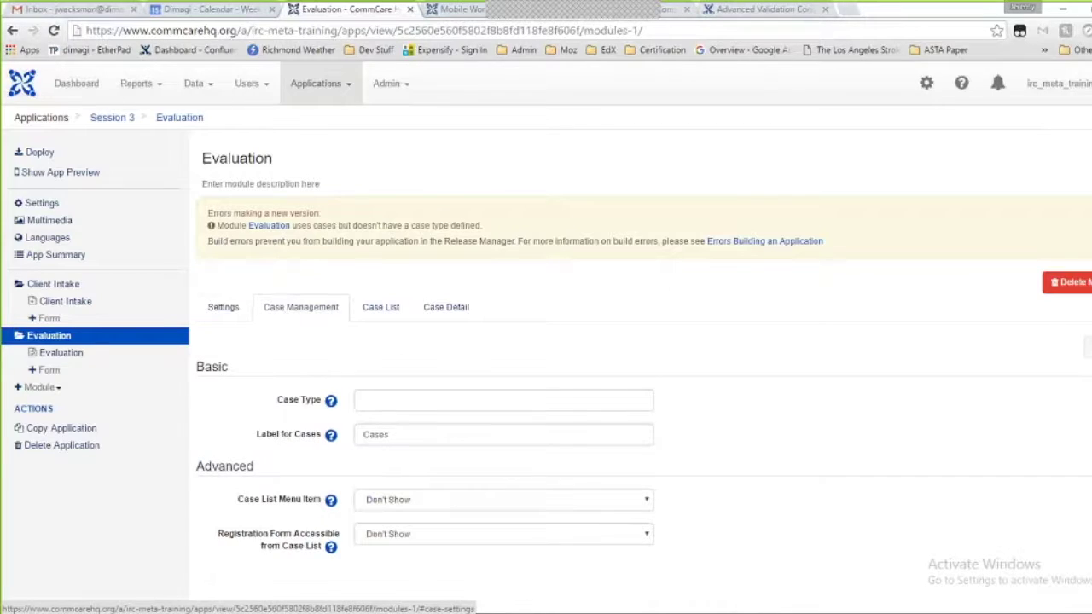
{"action": "left_click", "coordinate": [402, 399]}
{"action": "type", "text": "client"}
{"action": "left_click", "coordinate": [1088, 350]}
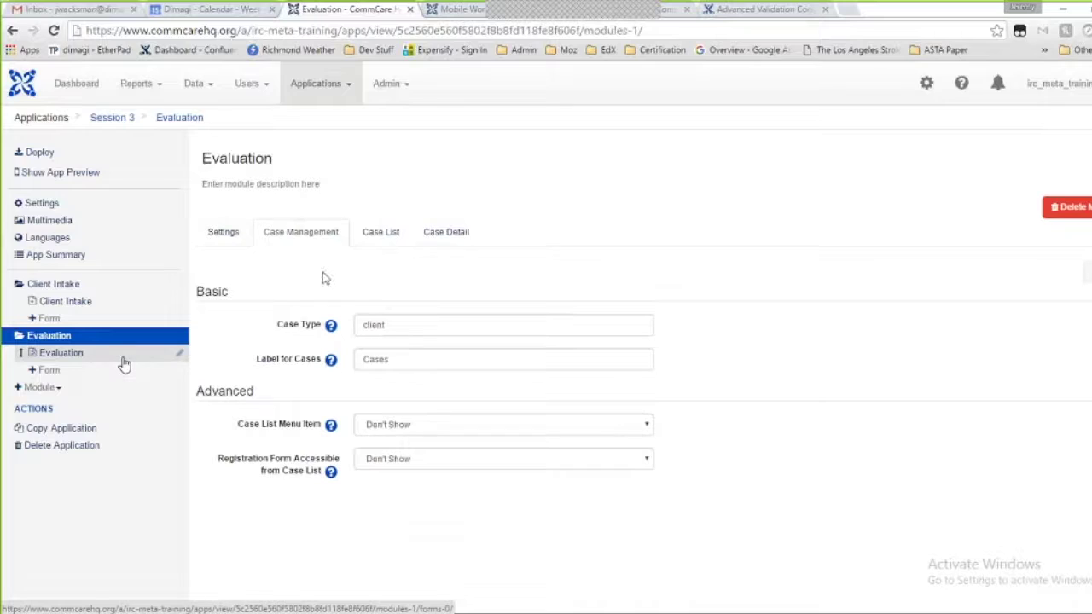
{"action": "left_click", "coordinate": [383, 244]}
{"action": "left_click", "coordinate": [383, 244]}
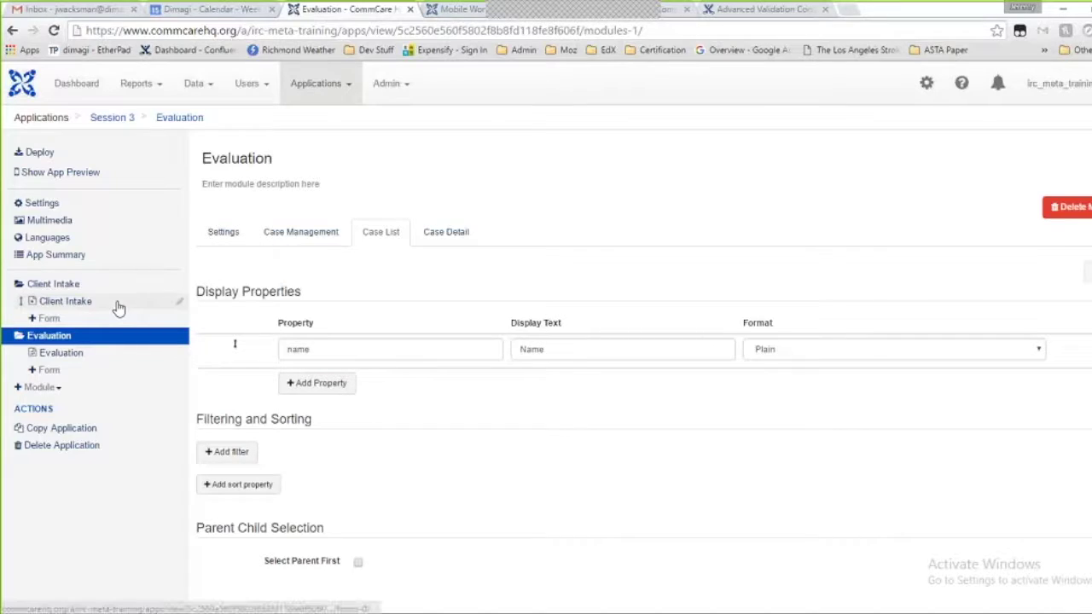
Discard an unfinished case list column and reload the page to refresh the available properties
{"action": "left_click", "coordinate": [325, 386]}
{"action": "left_click", "coordinate": [326, 385]}
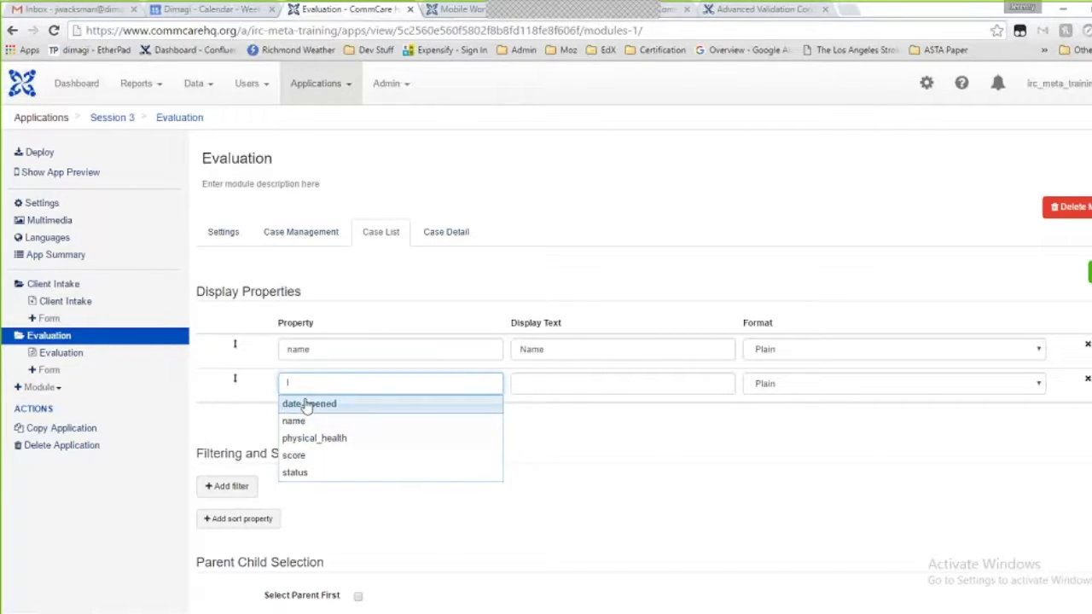
{"action": "left_click", "coordinate": [54, 31]}
{"action": "left_click", "coordinate": [53, 30]}
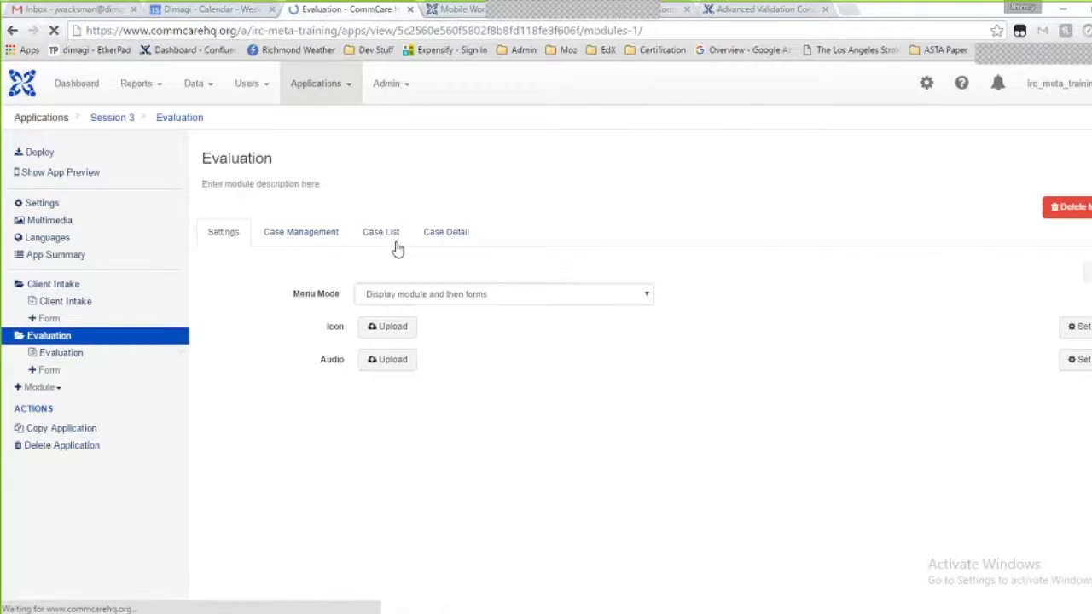
{"action": "left_click", "coordinate": [381, 233]}
Add a dob case list column labelled 'Date of Birth' in Date format and save
{"action": "left_click", "coordinate": [315, 383]}
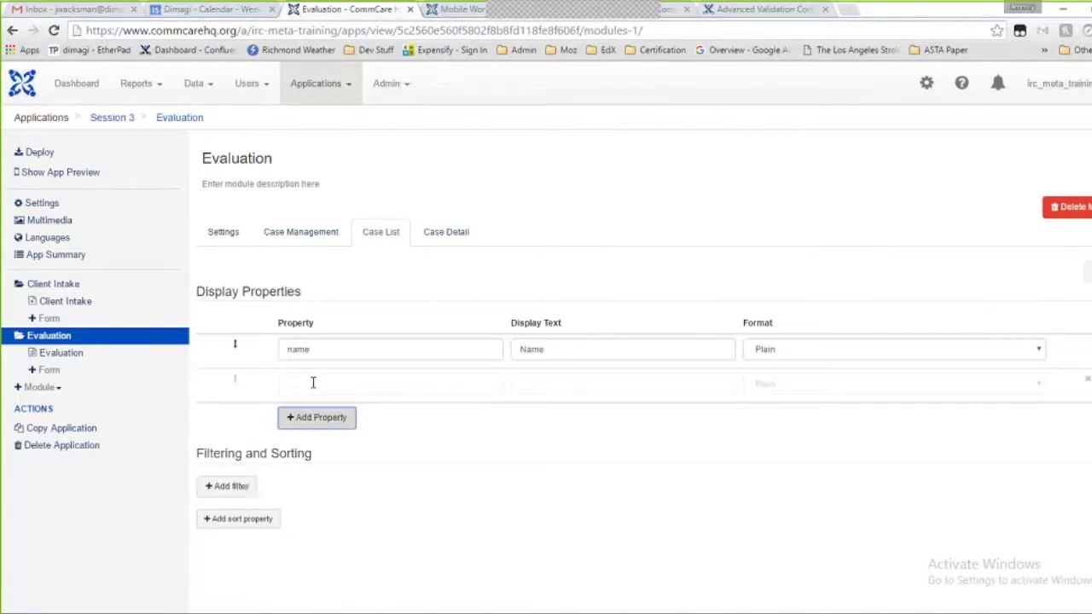
{"action": "left_click", "coordinate": [317, 384]}
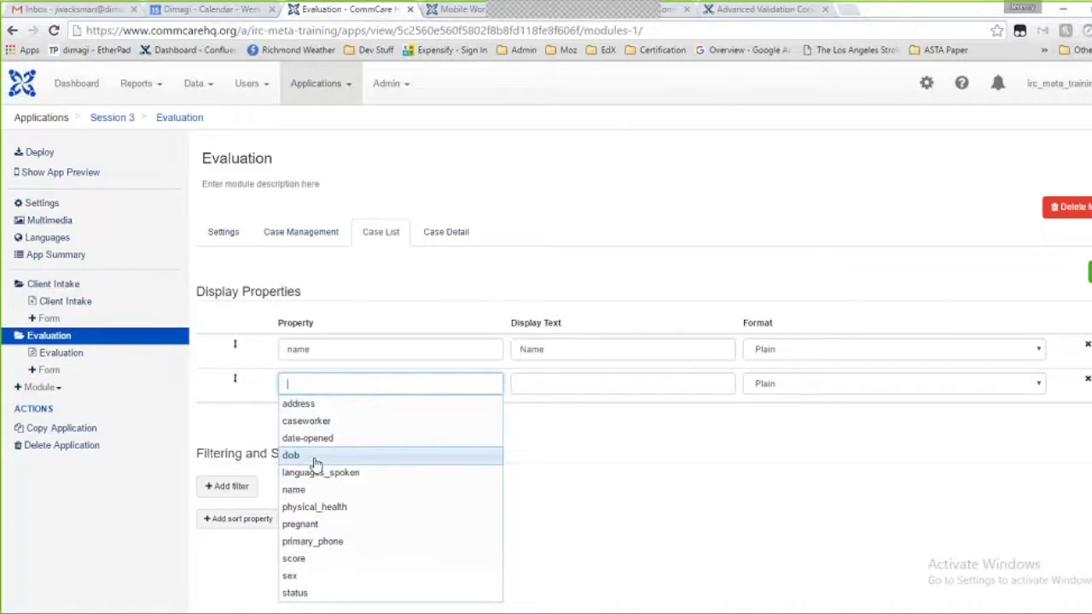
{"action": "left_click", "coordinate": [315, 459]}
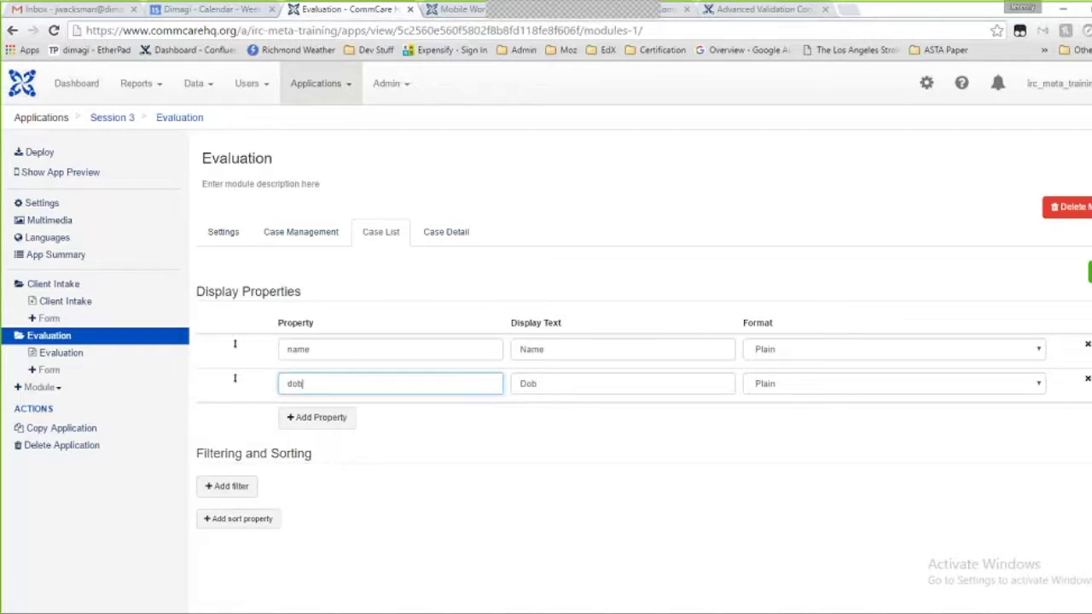
{"action": "double_click", "coordinate": [541, 384]}
{"action": "type", "text": "Date of Birth"}
{"action": "left_click", "coordinate": [798, 393]}
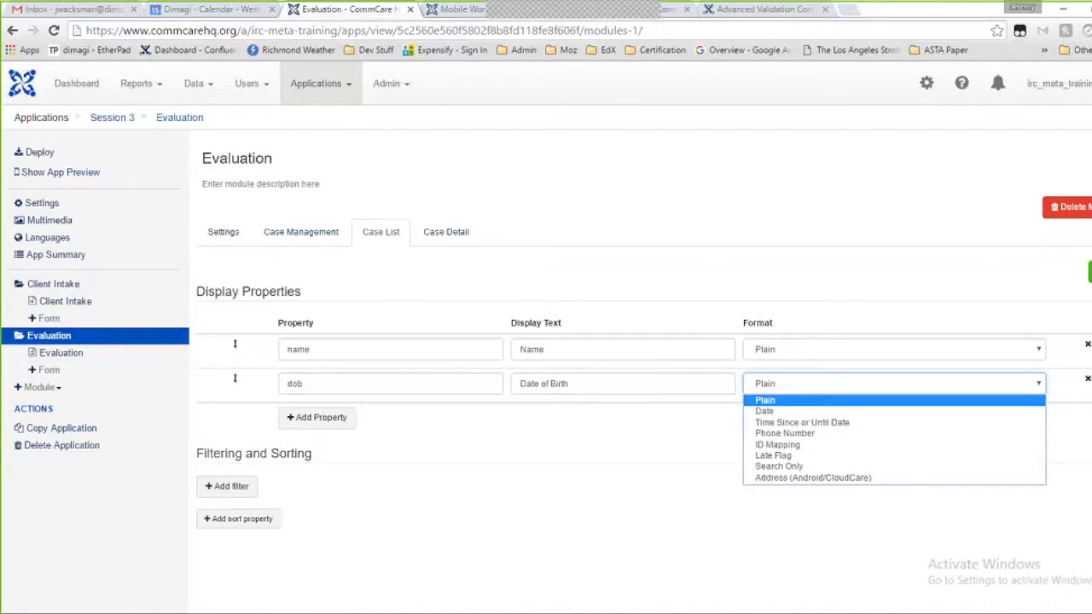
{"action": "left_click", "coordinate": [791, 413]}
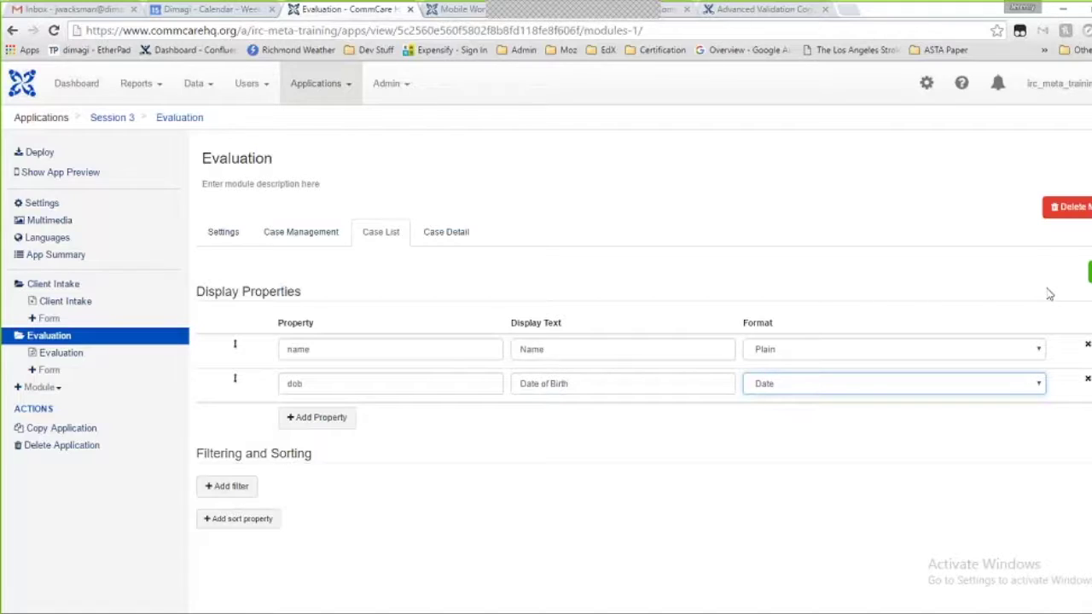
{"action": "left_click", "coordinate": [1089, 272]}
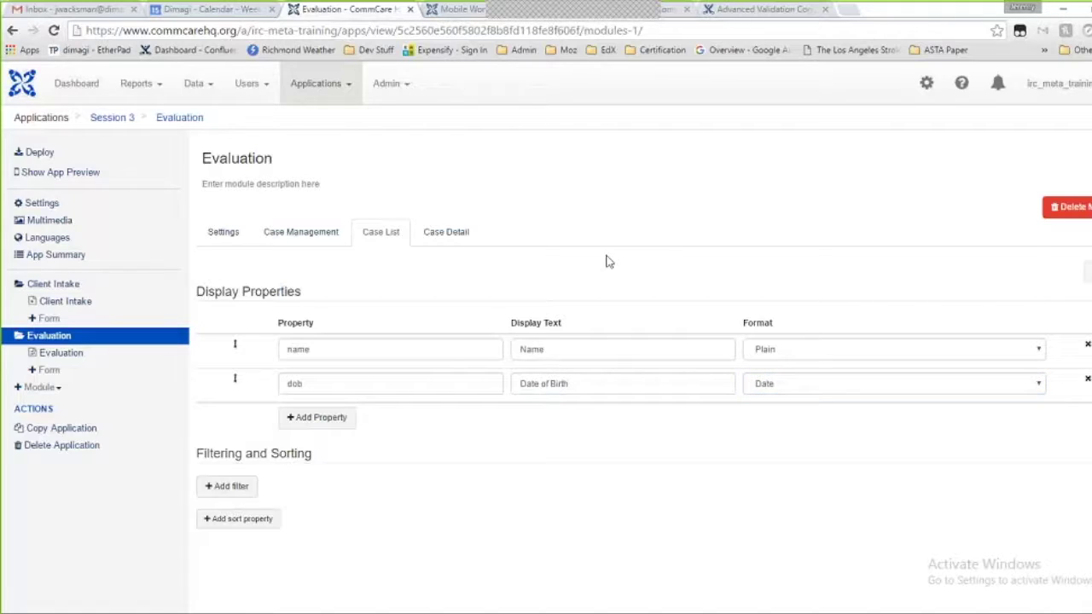
{"action": "left_click", "coordinate": [445, 232]}
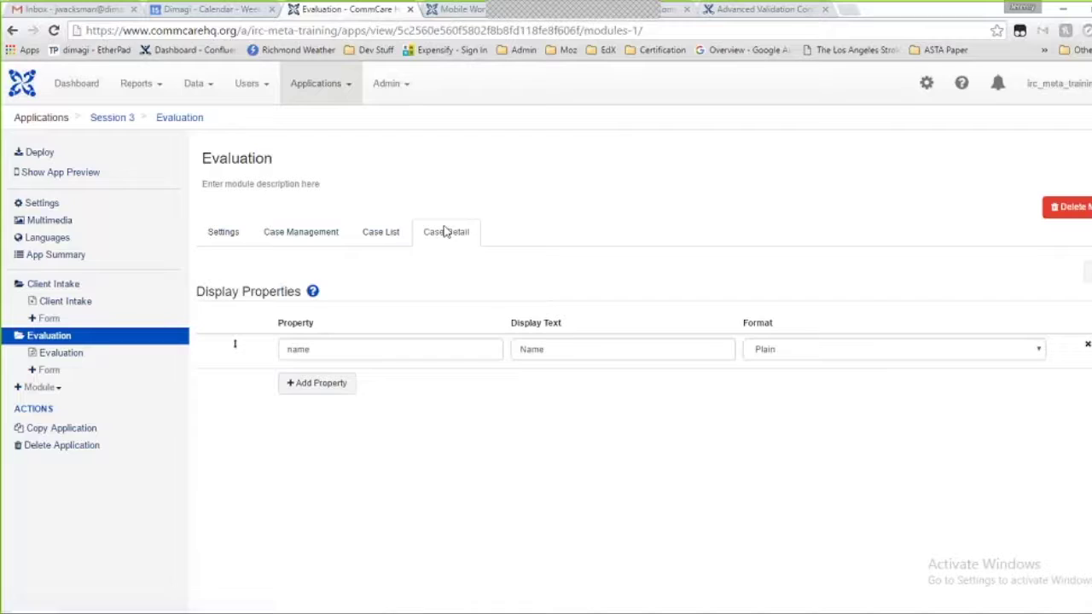
Add primary_phone as Phone Number and address as Address (Android/CloudCare) to the case detail
{"action": "left_click", "coordinate": [309, 395]}
{"action": "left_click", "coordinate": [311, 386]}
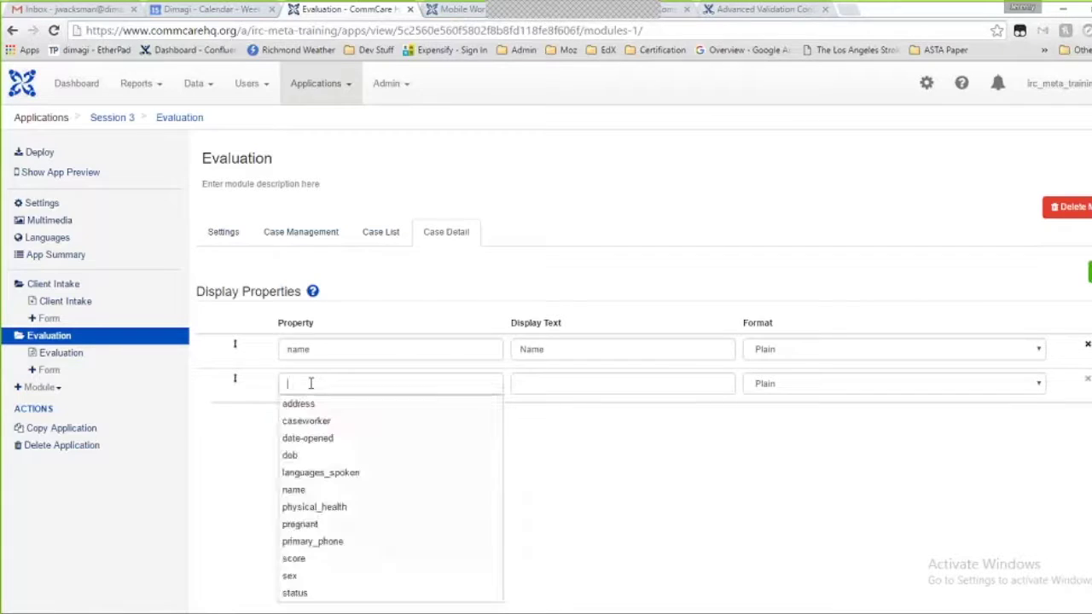
{"action": "left_click", "coordinate": [329, 542]}
{"action": "left_click", "coordinate": [777, 389]}
{"action": "left_click", "coordinate": [779, 438]}
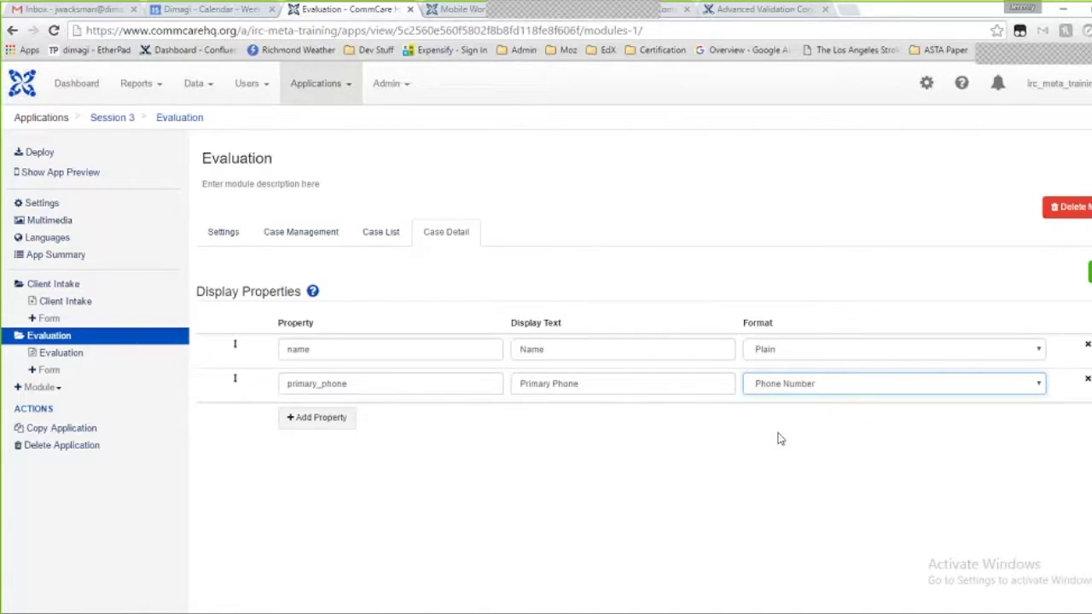
{"action": "left_click", "coordinate": [337, 419]}
{"action": "left_click", "coordinate": [337, 419]}
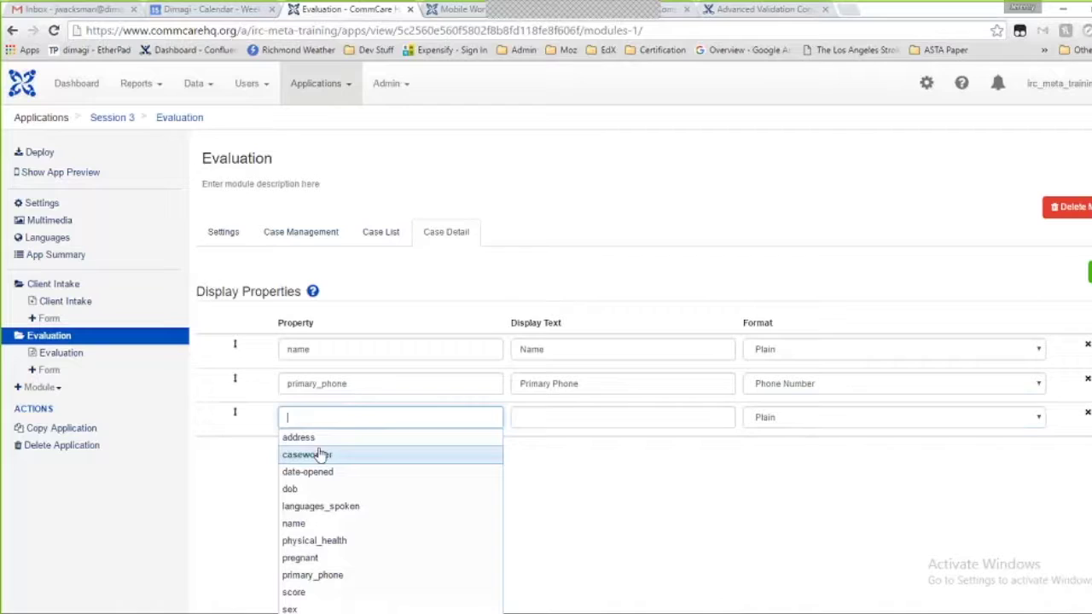
{"action": "left_click", "coordinate": [312, 437]}
{"action": "left_click", "coordinate": [759, 418]}
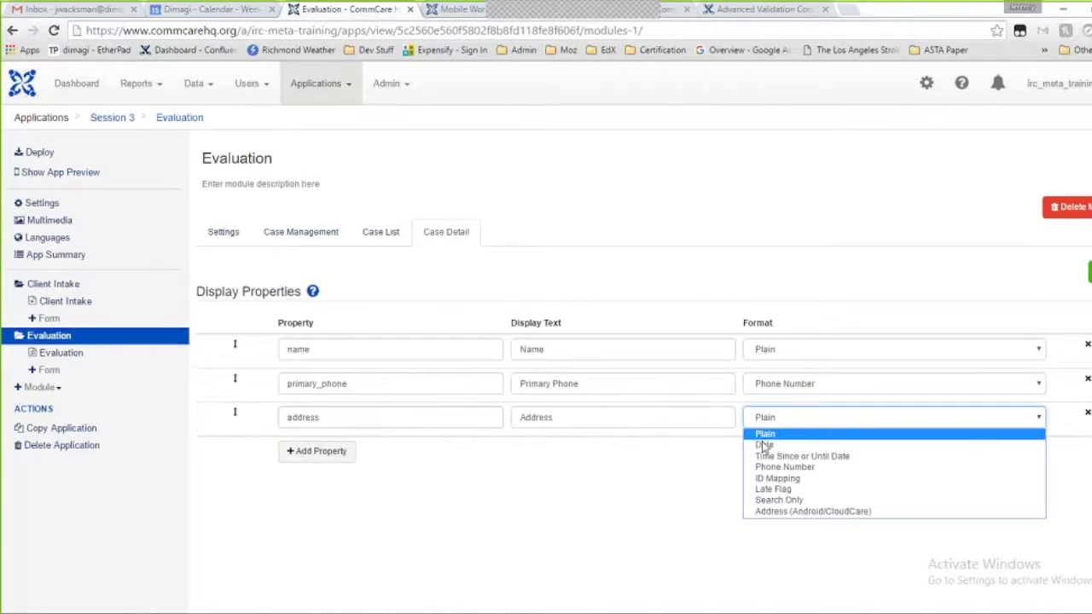
{"action": "left_click", "coordinate": [772, 512]}
Add physical_health and sex to the case detail and save
{"action": "left_click", "coordinate": [329, 451]}
{"action": "left_click", "coordinate": [331, 445]}
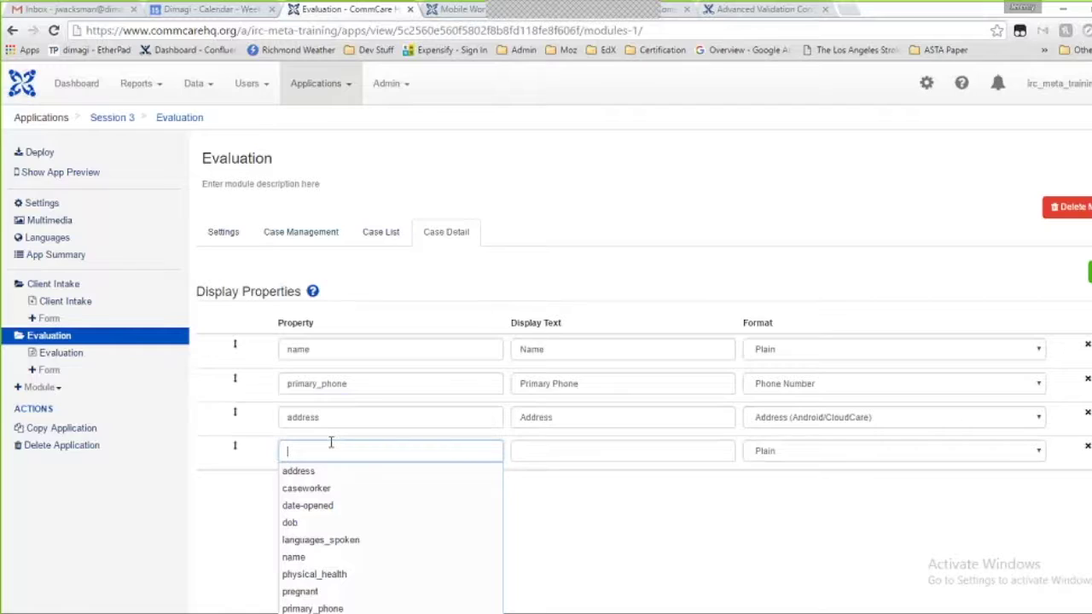
{"action": "left_click", "coordinate": [334, 574]}
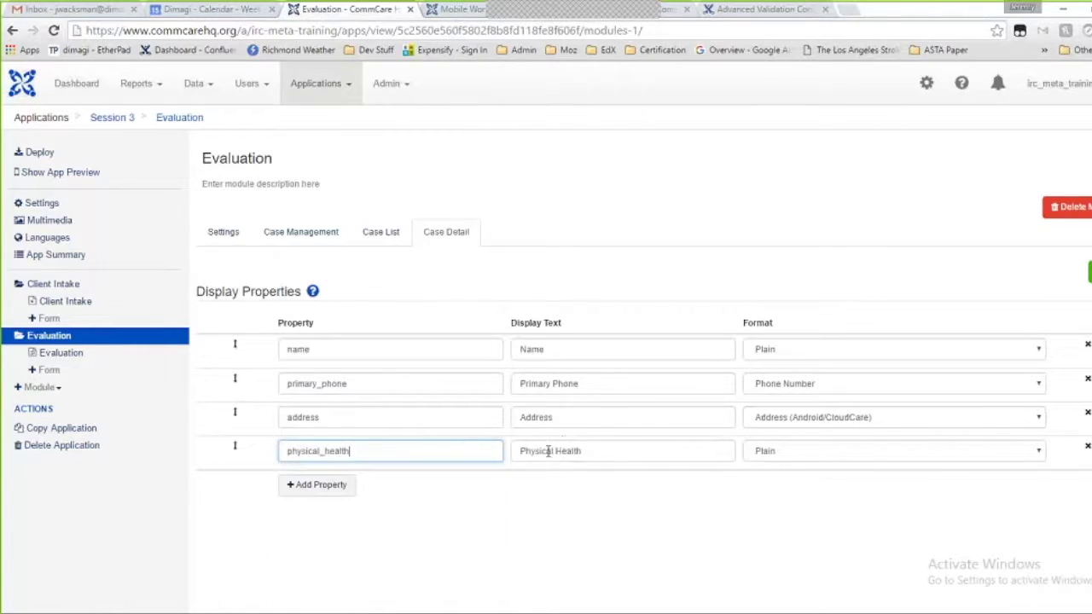
{"action": "left_click", "coordinate": [325, 490]}
{"action": "left_click", "coordinate": [318, 483]}
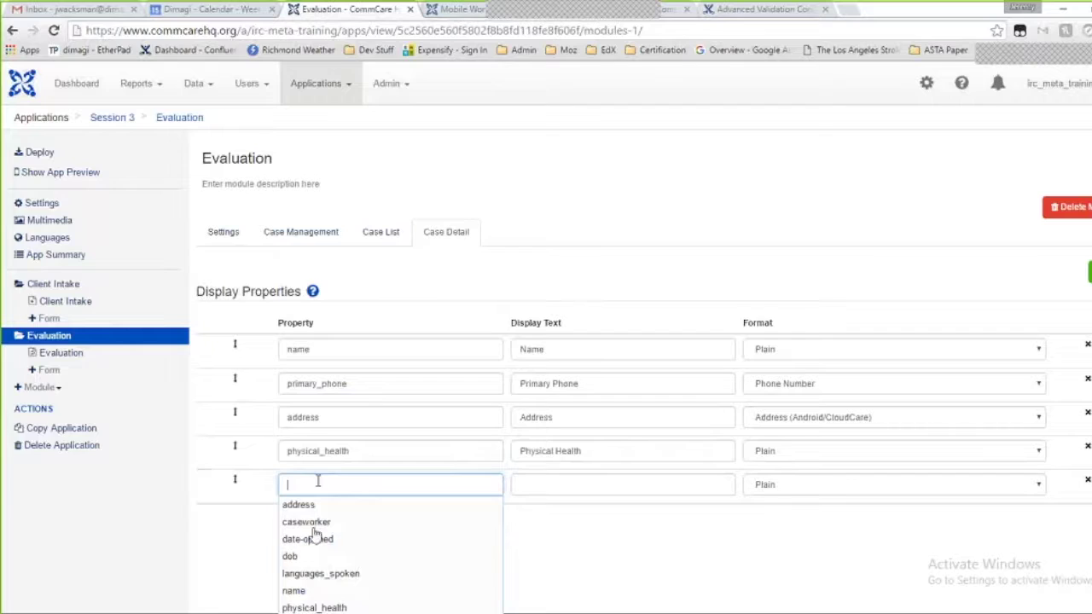
{"action": "scroll", "coordinate": [316, 541], "scroll_direction": "down", "scroll_amount": 1}
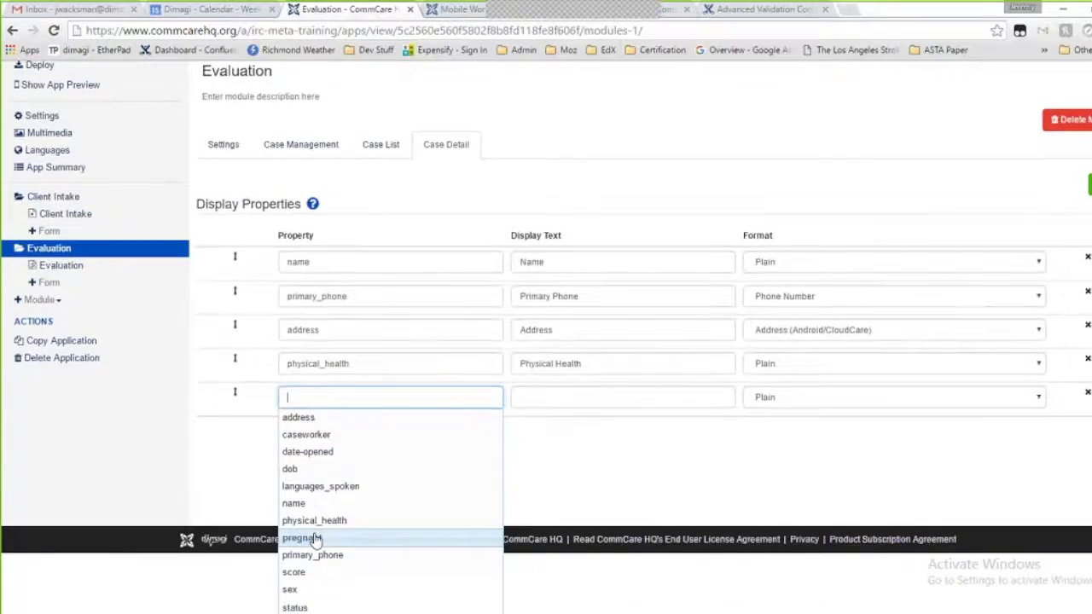
{"action": "left_click", "coordinate": [305, 590]}
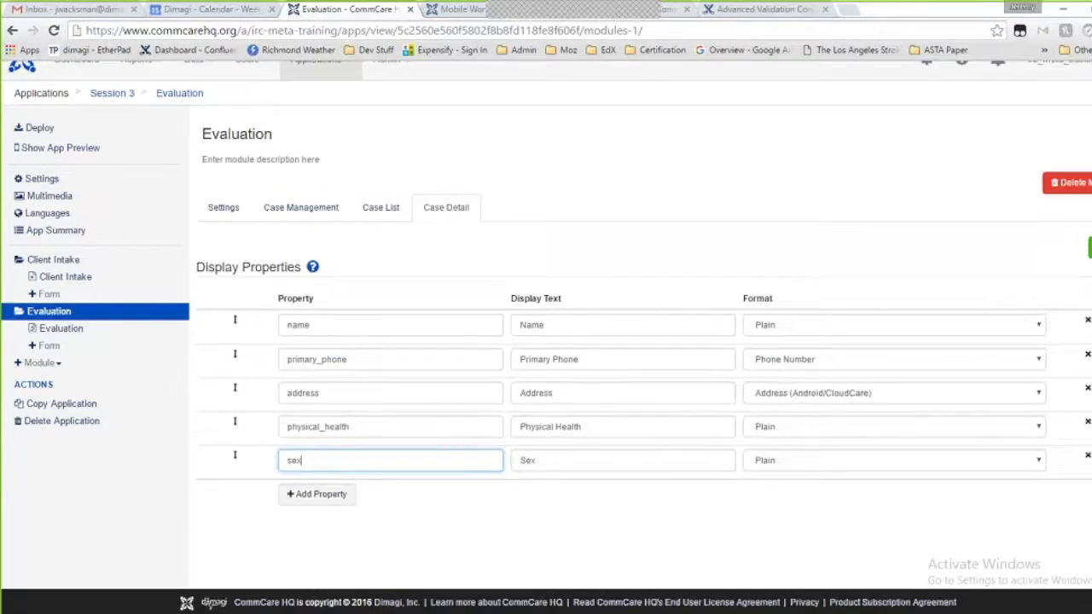
{"action": "left_click", "coordinate": [1089, 247]}
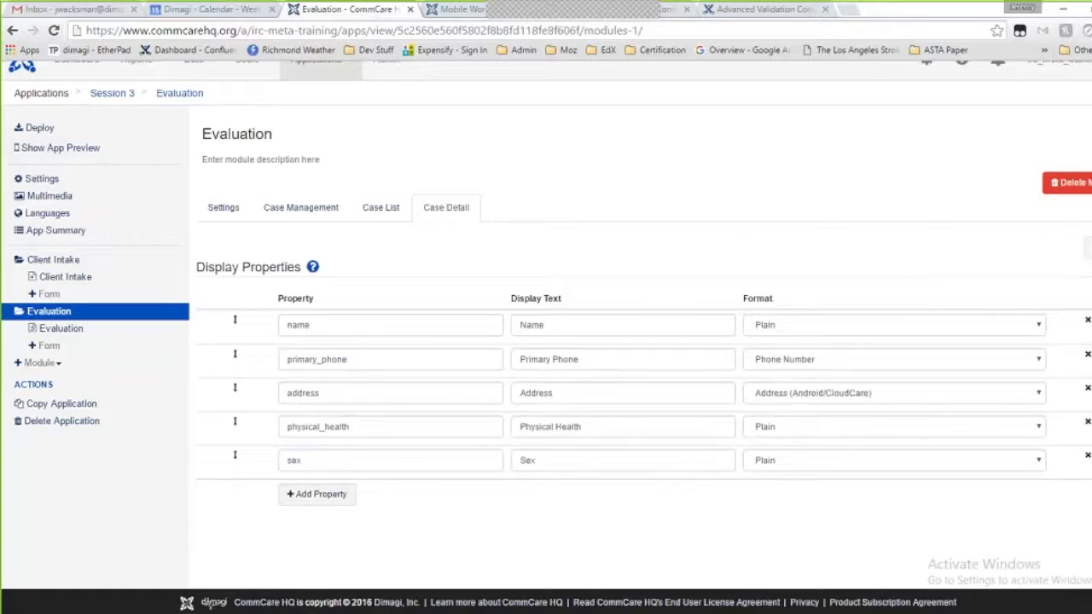
Build version 72 with comment 'Added case management', release it, and switch to the mirrored phone
{"action": "left_click", "coordinate": [78, 136]}
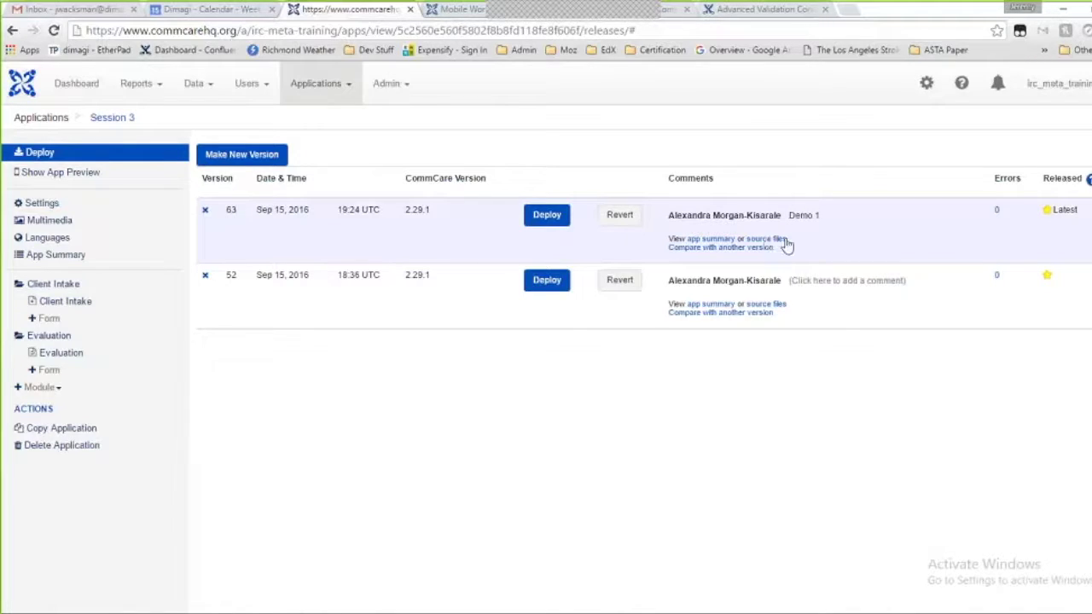
{"action": "left_click", "coordinate": [232, 162]}
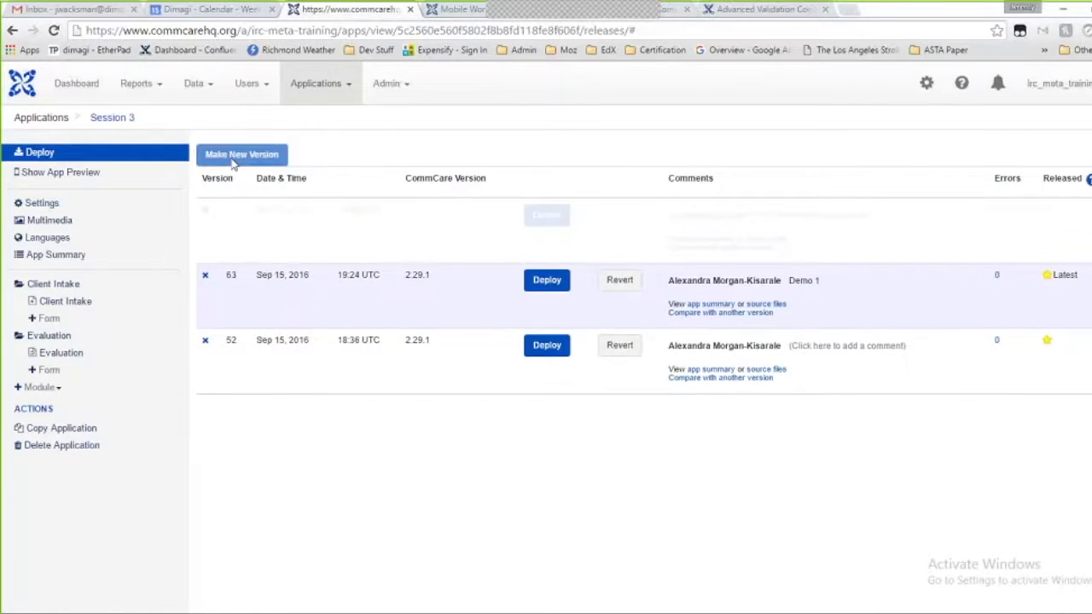
{"action": "left_click", "coordinate": [802, 223]}
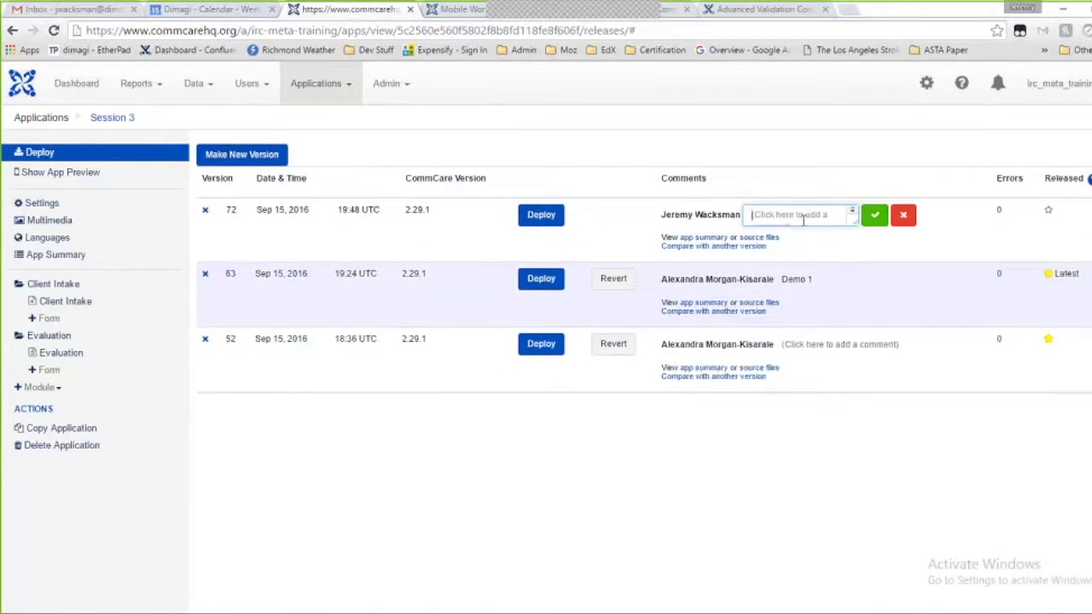
{"action": "type", "text": "Added case management"}
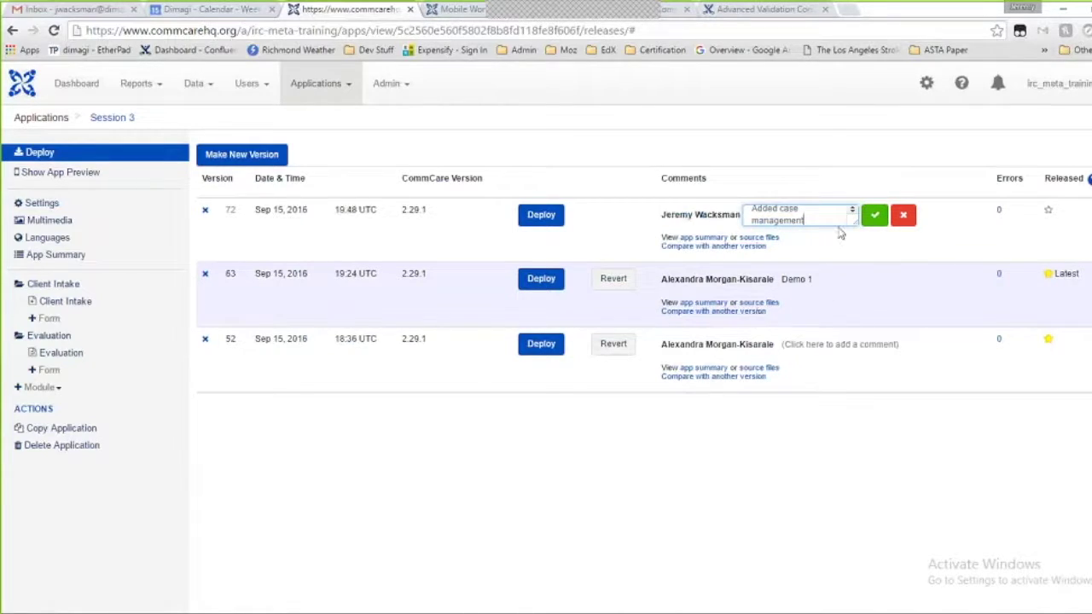
{"action": "left_click", "coordinate": [875, 215]}
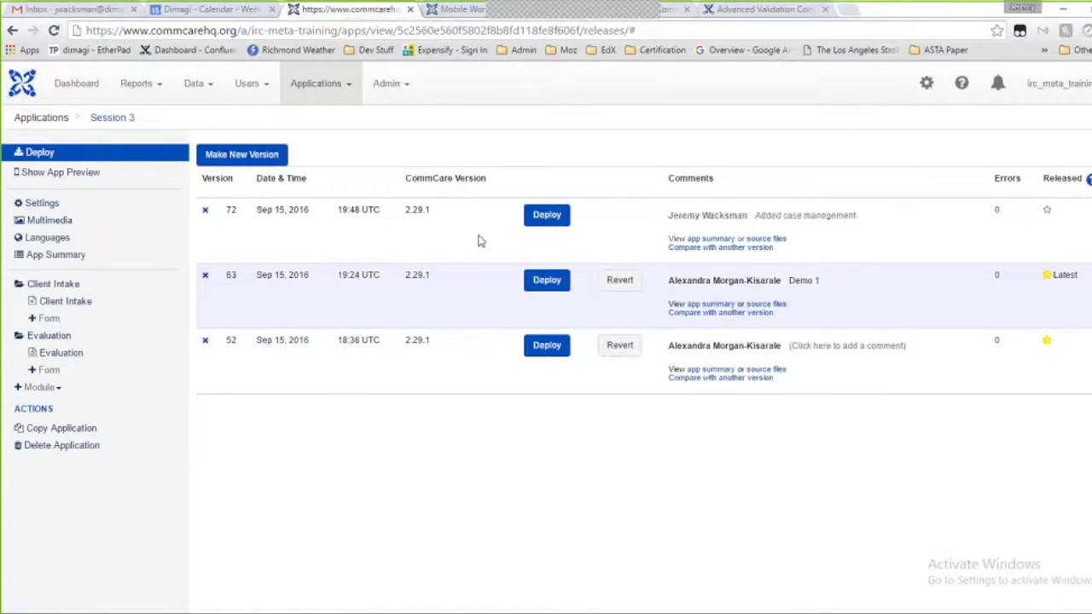
{"action": "left_click", "coordinate": [1048, 213]}
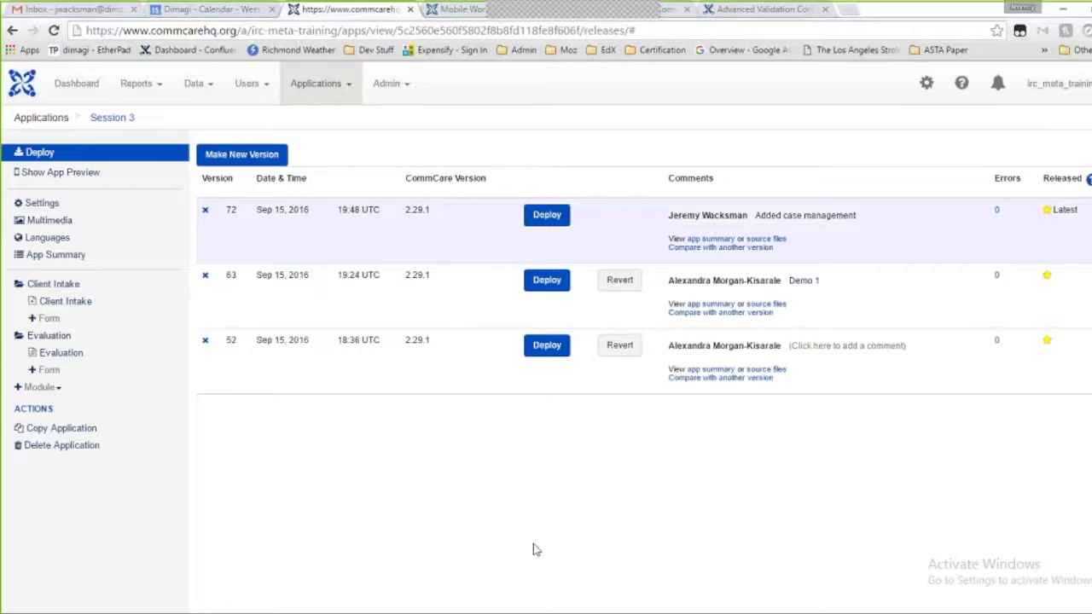
{"action": "key", "text": "alt+Tab"}
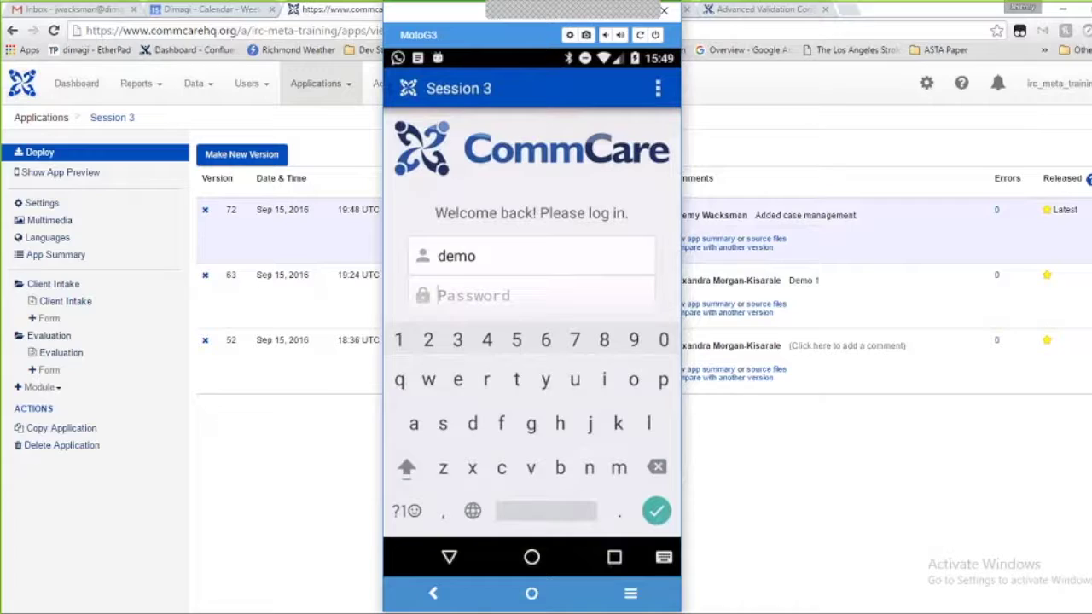
Log in with the account password, update the app to version 72, then log back in
{"action": "type", "text": "123"}
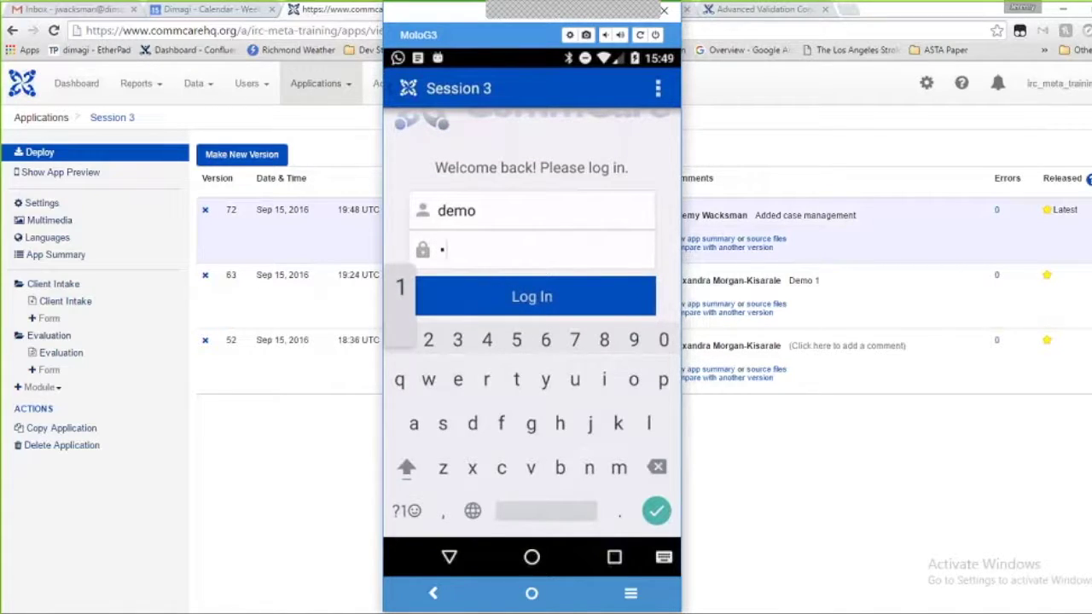
{"action": "key", "text": "Return"}
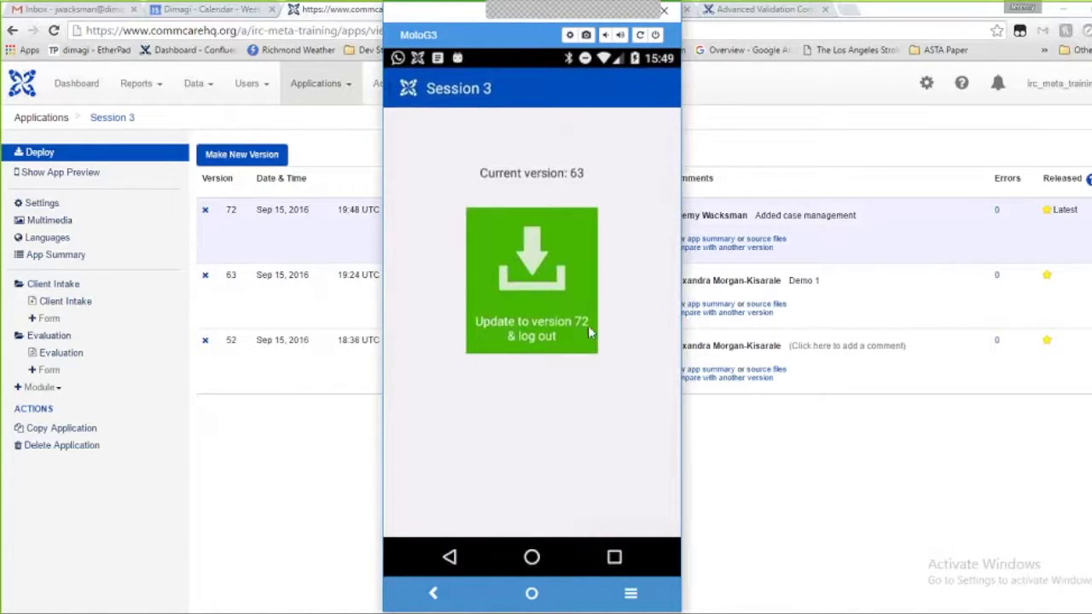
{"action": "left_click", "coordinate": [543, 322]}
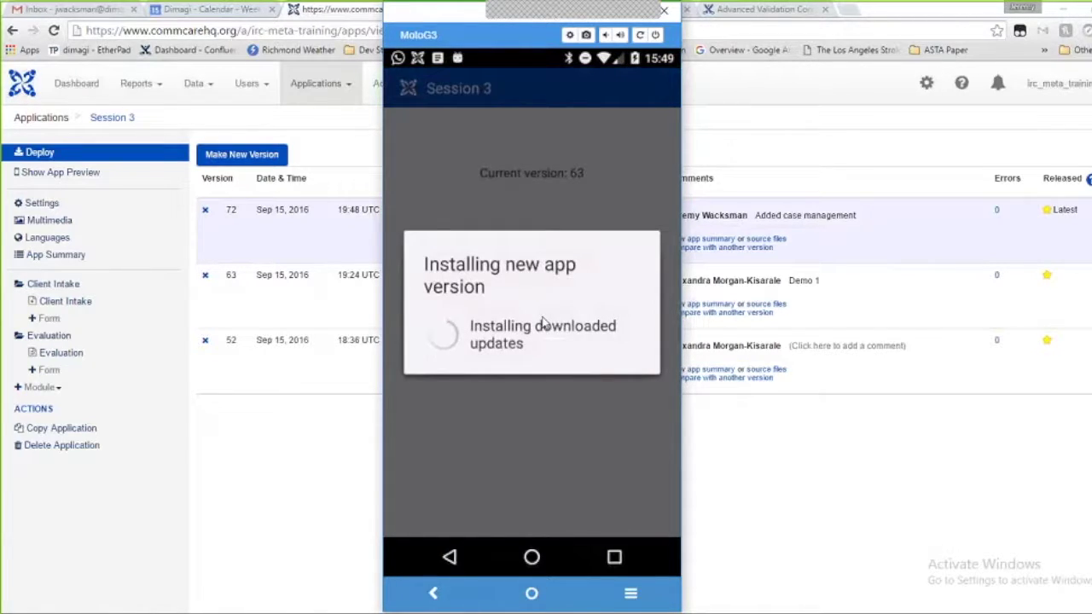
{"action": "type", "text": "123"}
{"action": "left_click", "coordinate": [543, 321]}
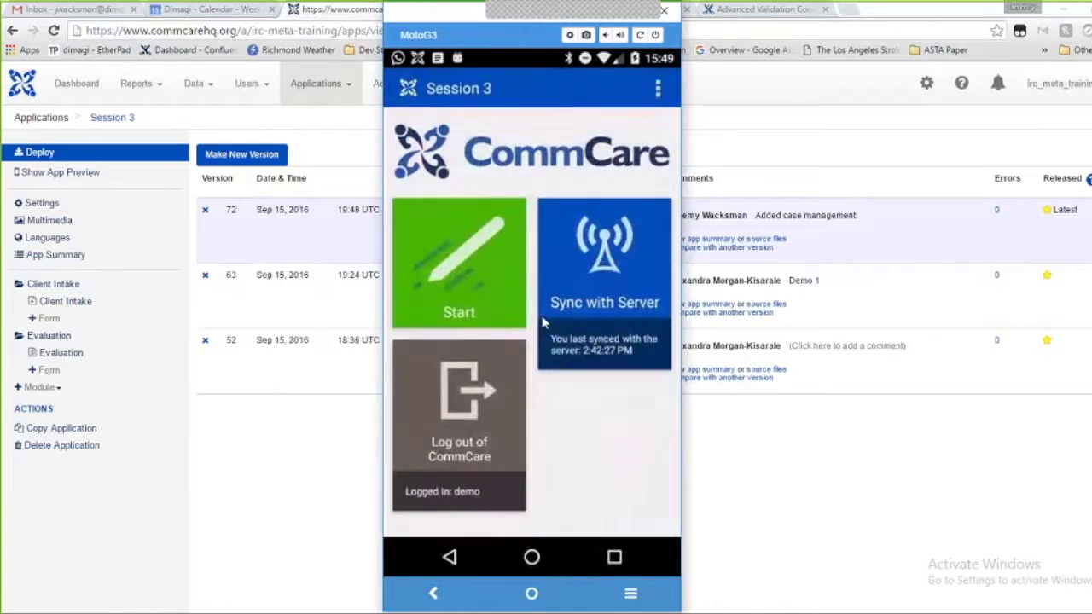
Confirm the Evaluation client list is empty, then start a Client Intake registration
{"action": "left_click", "coordinate": [543, 323]}
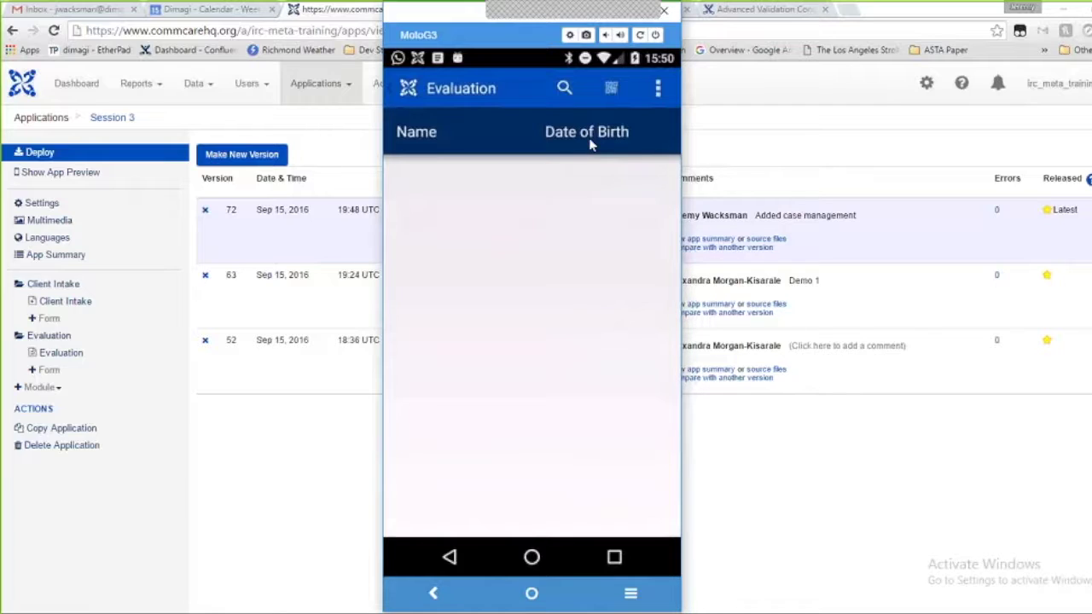
{"action": "key", "text": "Escape"}
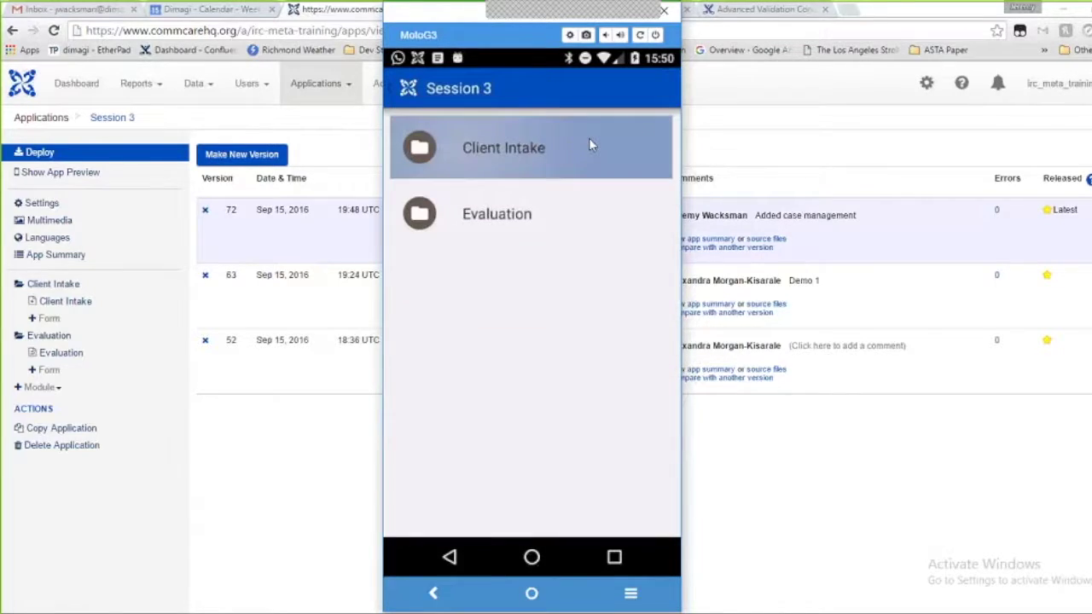
{"action": "left_click", "coordinate": [588, 145]}
{"action": "left_click", "coordinate": [589, 143]}
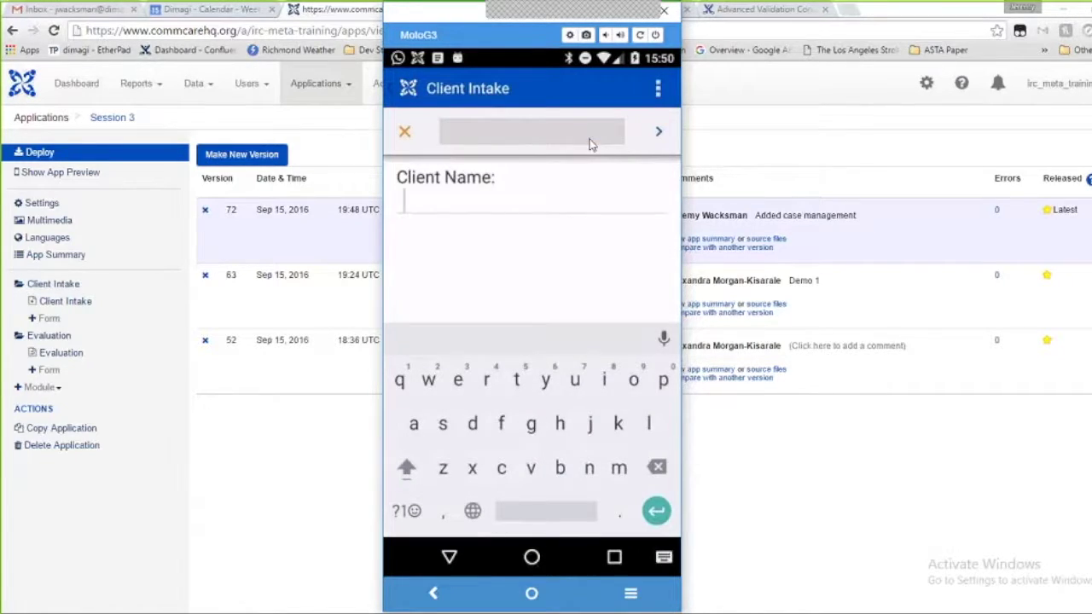
Enter the client's name, corrected street address, and primary and secondary phone numbers
{"action": "type", "text": "ale"}
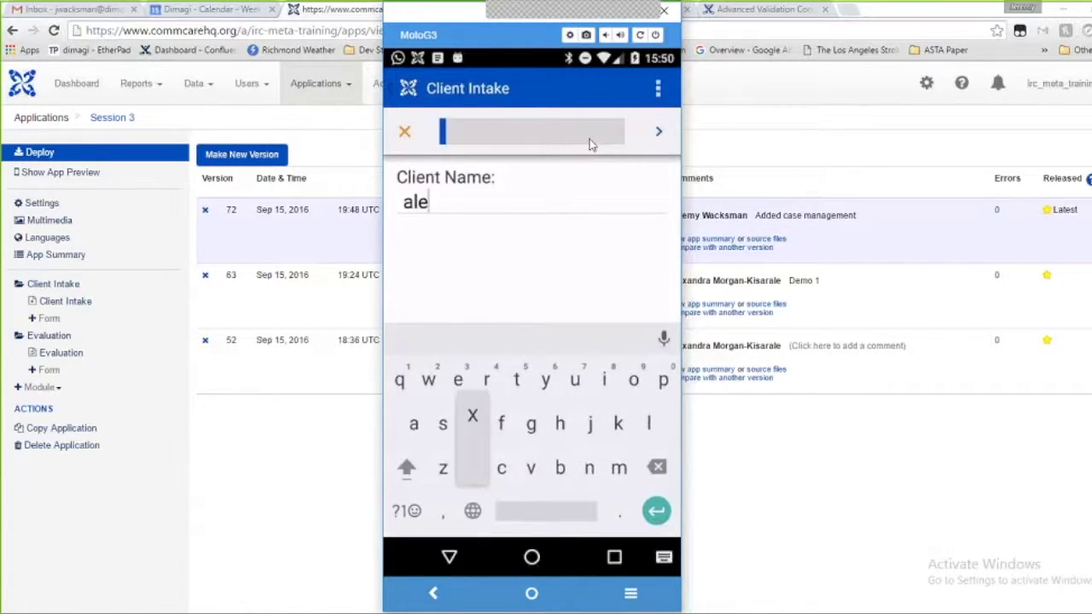
{"action": "type", "text": "xandra"}
{"action": "key", "text": "Return"}
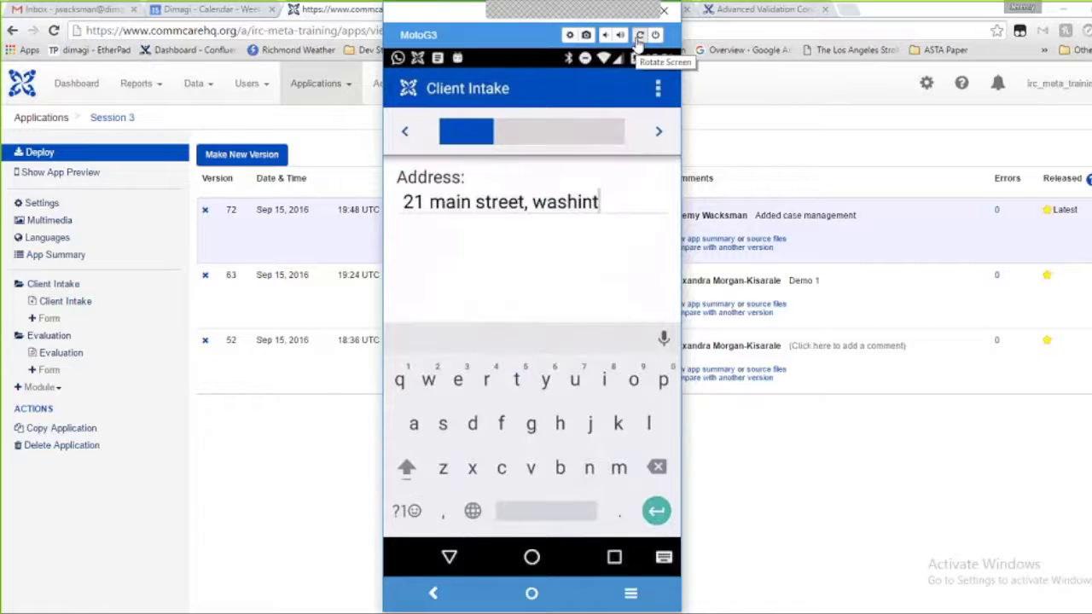
{"action": "key", "text": "BackSpace"}
{"action": "key", "text": "BackSpace"}
{"action": "key", "text": "BackSpace"}
{"action": "key", "text": "BackSpace"}
{"action": "key", "text": "BackSpace"}
{"action": "key", "text": "BackSpace"}
{"action": "key", "text": "BackSpace"}
{"action": "key", "text": "BackSpace"}
{"action": "key", "text": "BackSpace"}
{"action": "key", "text": "BackSpace"}
{"action": "key", "text": "BackSpace"}
{"action": "key", "text": "BackSpace"}
{"action": "key", "text": "BackSpace"}
{"action": "key", "text": "BackSpace"}
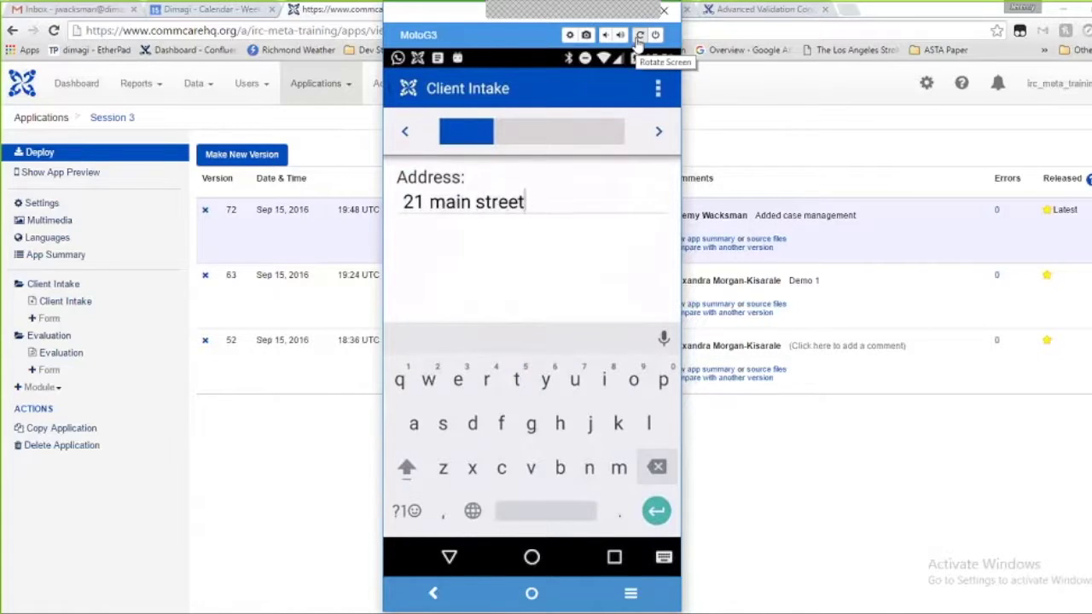
{"action": "key", "text": "BackSpace"}
{"action": "key", "text": "BackSpace"}
{"action": "key", "text": "BackSpace"}
{"action": "key", "text": "BackSpace"}
{"action": "key", "text": "BackSpace"}
{"action": "key", "text": "BackSpace"}
{"action": "type", "text": "broad st"}
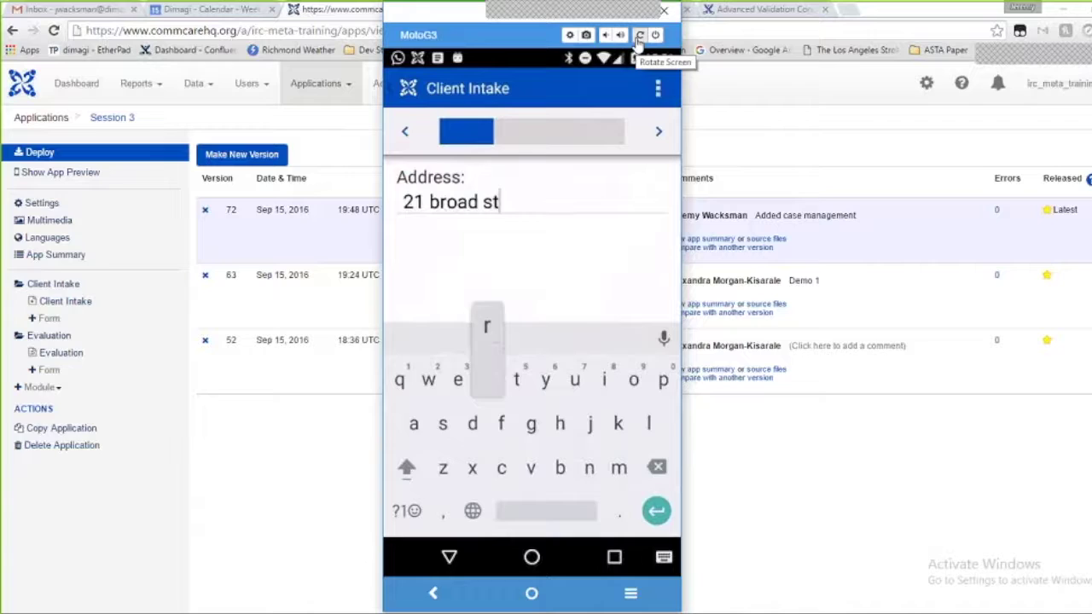
{"action": "type", "text": ", richmond va"}
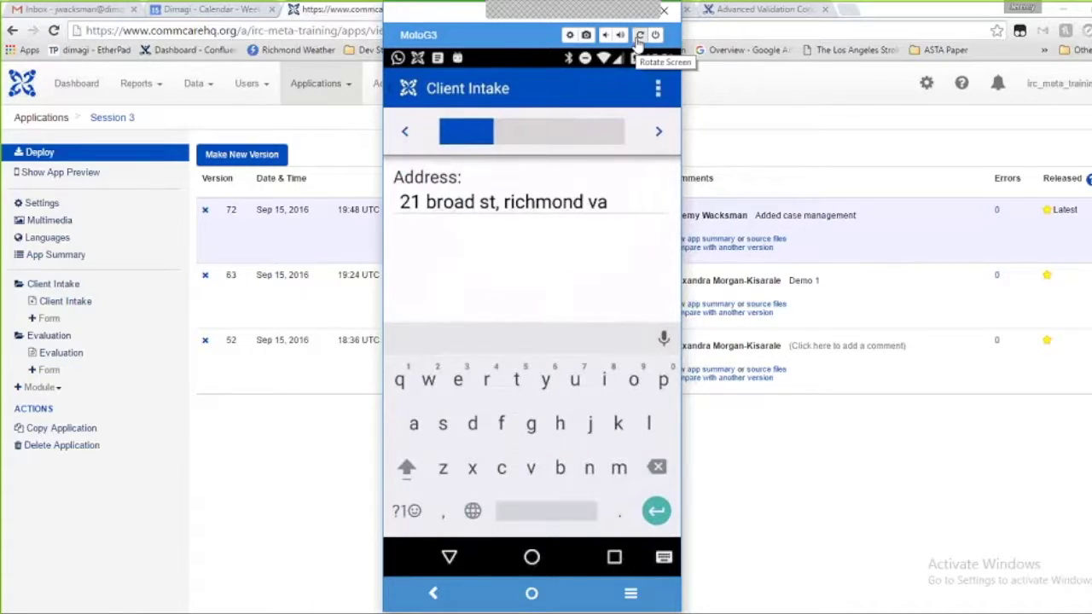
{"action": "key", "text": "Return"}
{"action": "key", "text": "Return"}
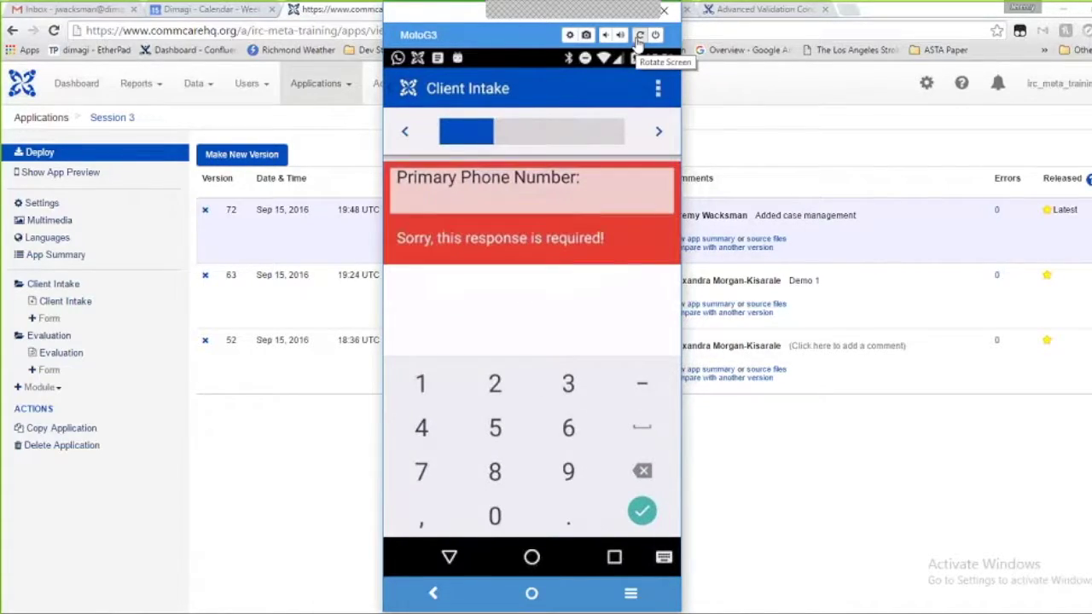
{"action": "type", "text": "1"}
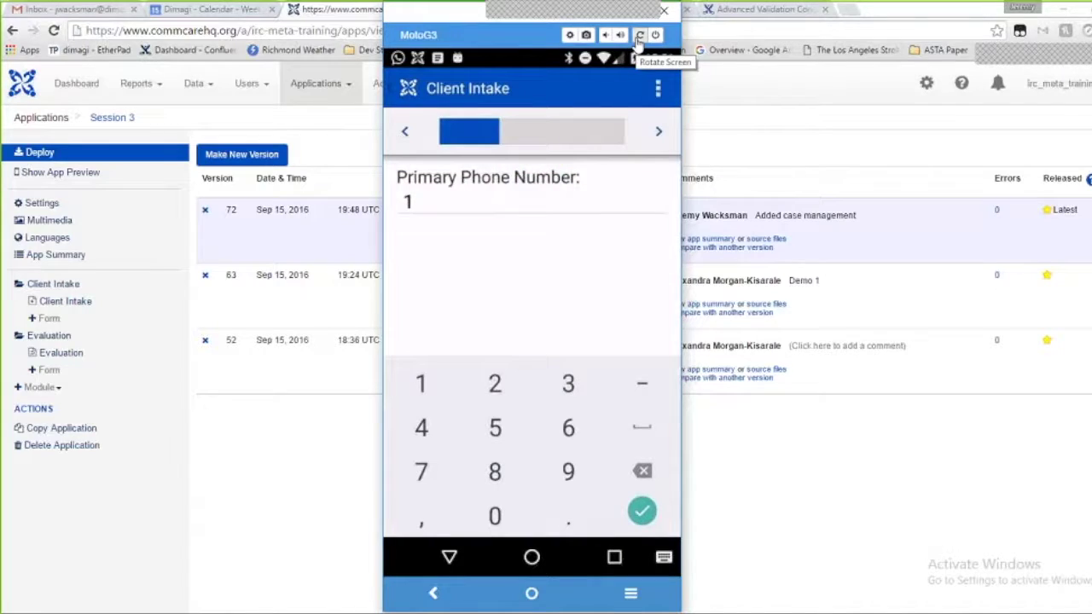
{"action": "key", "text": "BackSpace"}
{"action": "type", "text": "5555555555"}
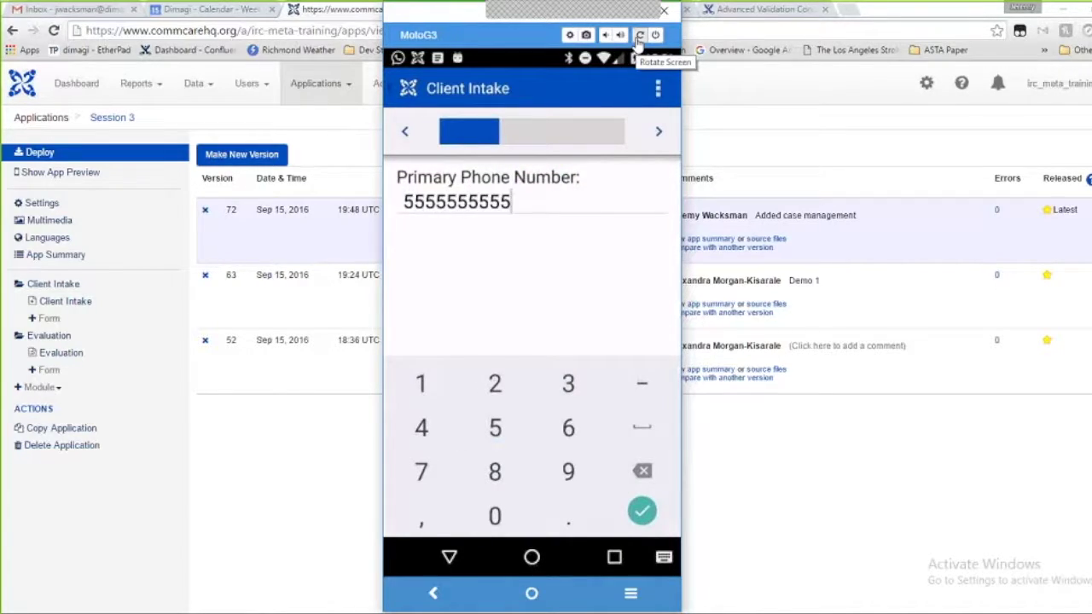
{"action": "key", "text": "Return"}
{"action": "type", "text": "5555"}
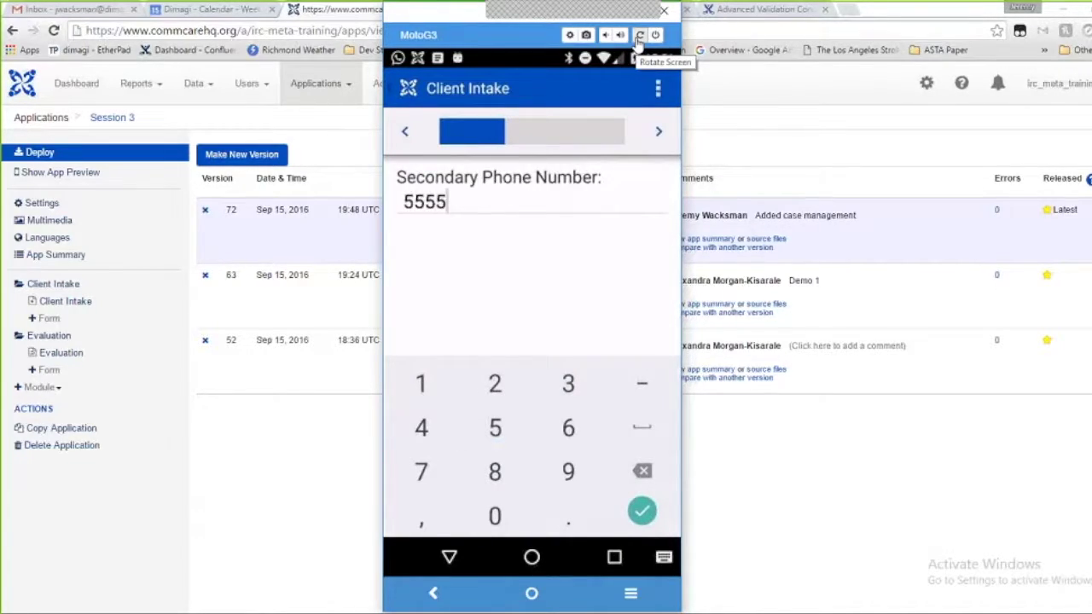
{"action": "type", "text": "555555"}
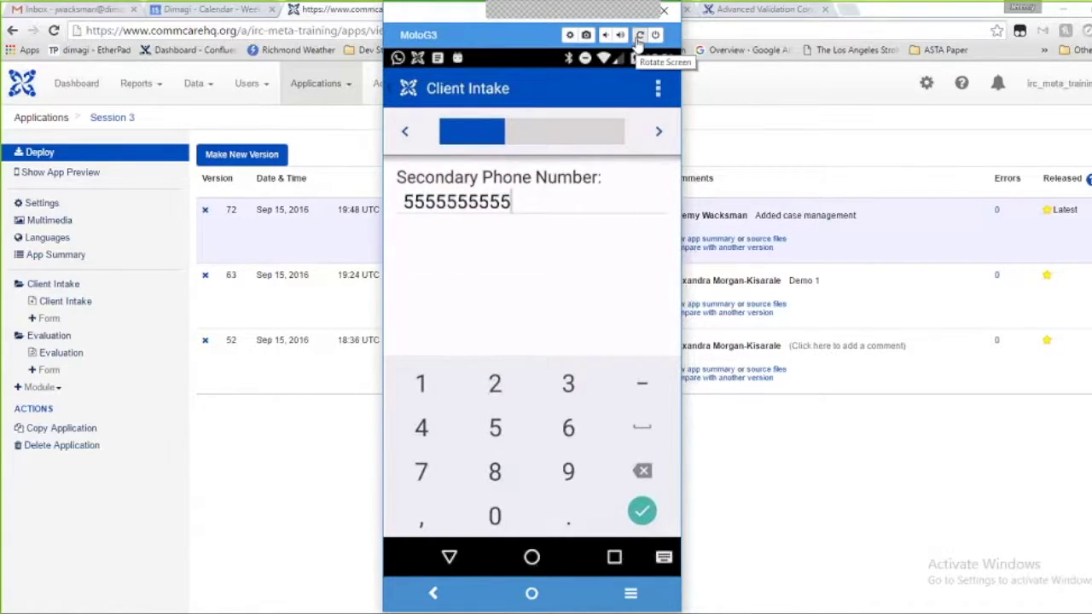
{"action": "key", "text": "Return"}
{"action": "key", "text": "Return"}
{"action": "key", "text": "Return"}
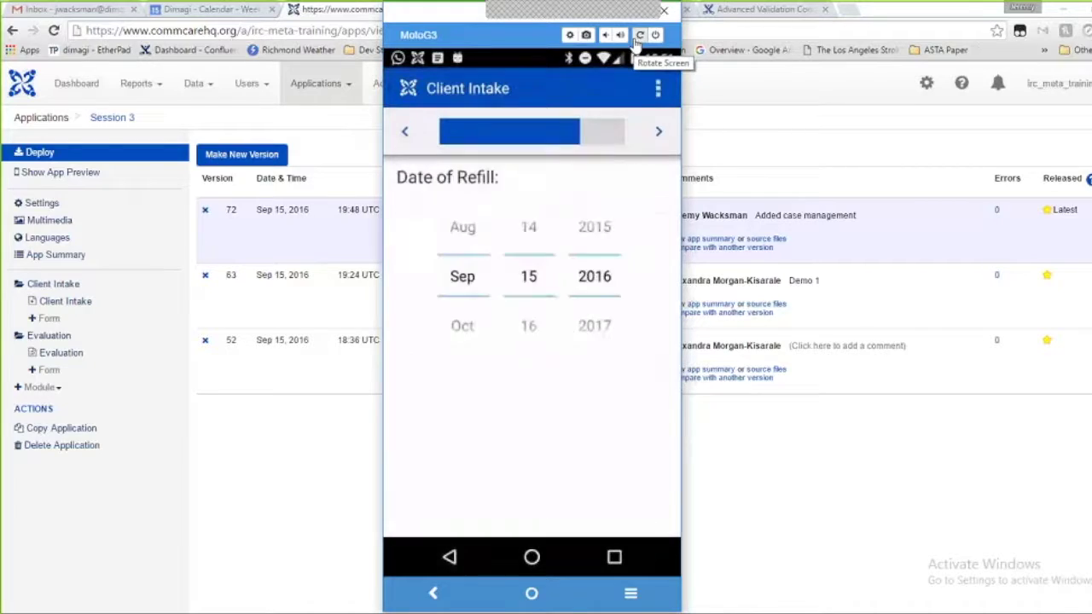
Answer No to Diabetes, High Blood Pressure, Heart Disease, High Cholesterol, Pregnancy, Disability and Other
{"action": "key", "text": "Down"}
{"action": "key", "text": "Down"}
{"action": "key", "text": "space"}
{"action": "key", "text": "Return"}
{"action": "key", "text": "Down"}
{"action": "key", "text": "Down"}
{"action": "key", "text": "space"}
{"action": "key", "text": "Return"}
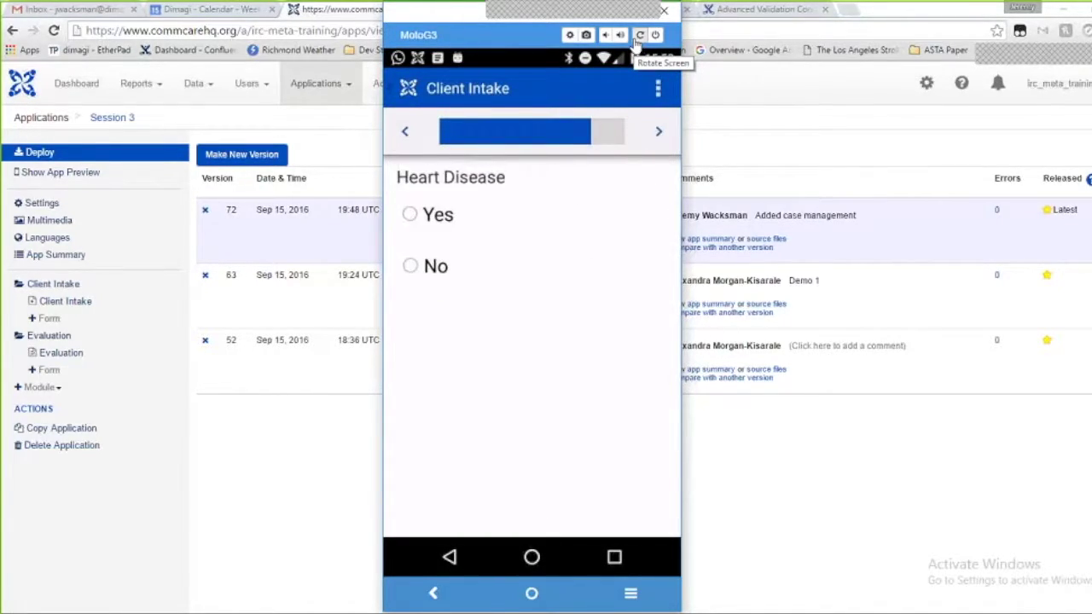
{"action": "key", "text": "Down"}
{"action": "key", "text": "Down"}
{"action": "key", "text": "space"}
{"action": "key", "text": "Return"}
{"action": "key", "text": "Return"}
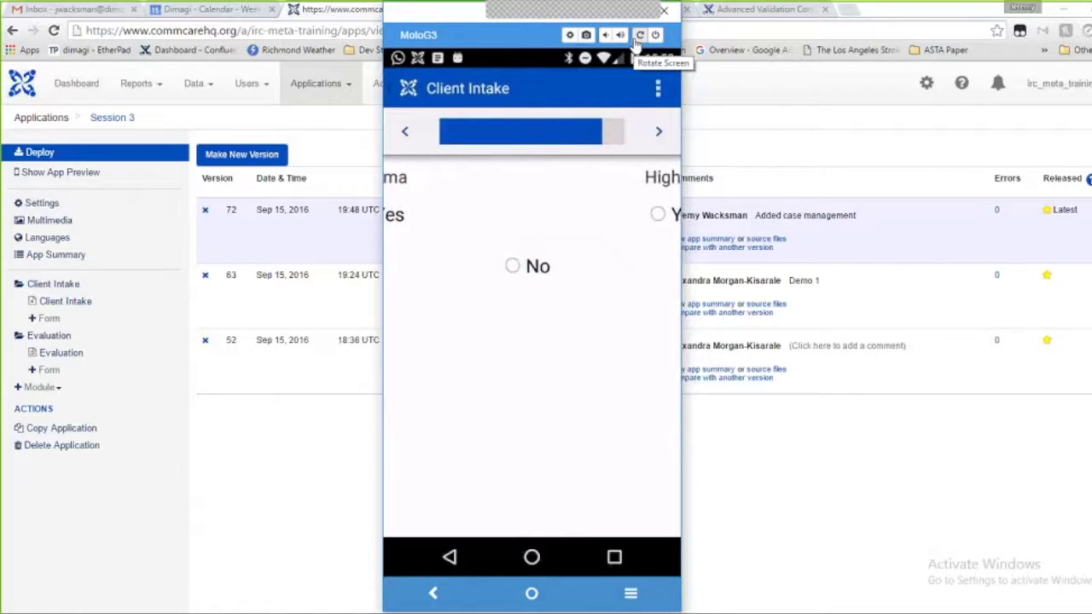
{"action": "key", "text": "Return"}
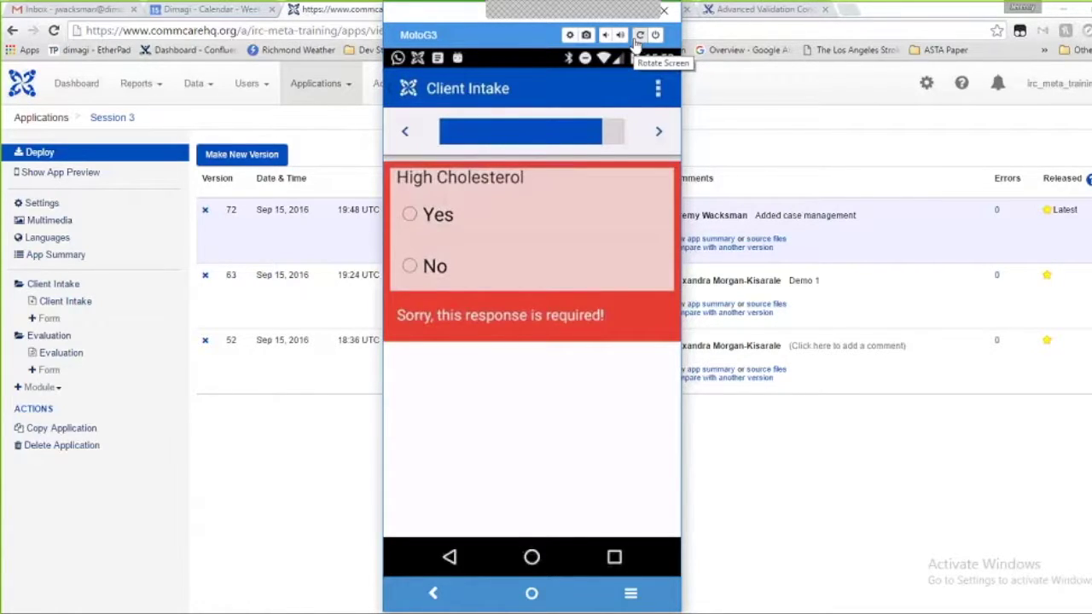
{"action": "key", "text": "Down"}
{"action": "key", "text": "Down"}
{"action": "key", "text": "space"}
{"action": "key", "text": "Return"}
{"action": "key", "text": "Down"}
{"action": "key", "text": "Down"}
{"action": "key", "text": "space"}
{"action": "key", "text": "Return"}
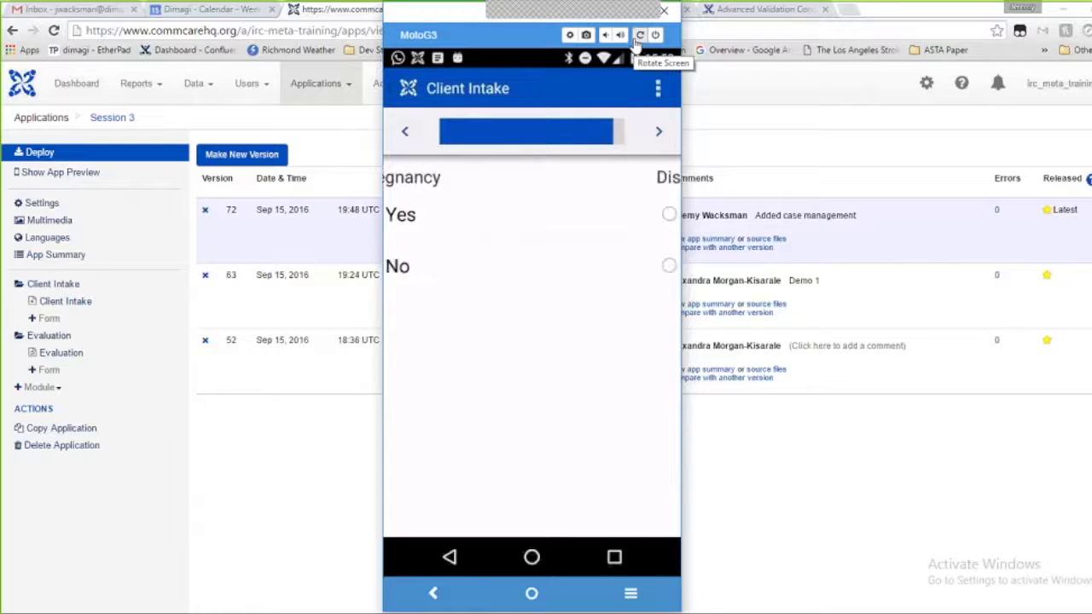
{"action": "key", "text": "Down"}
{"action": "key", "text": "Down"}
{"action": "key", "text": "space"}
{"action": "key", "text": "Return"}
{"action": "key", "text": "Down"}
{"action": "key", "text": "Down"}
{"action": "key", "text": "space"}
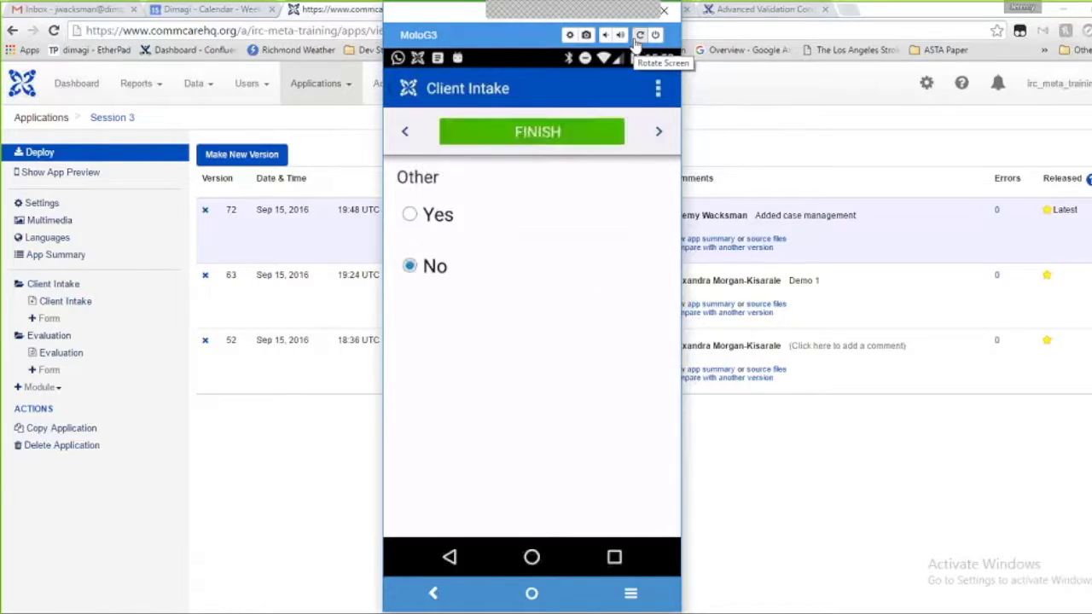
{"action": "key", "text": "Return"}
{"action": "key", "text": "Return"}
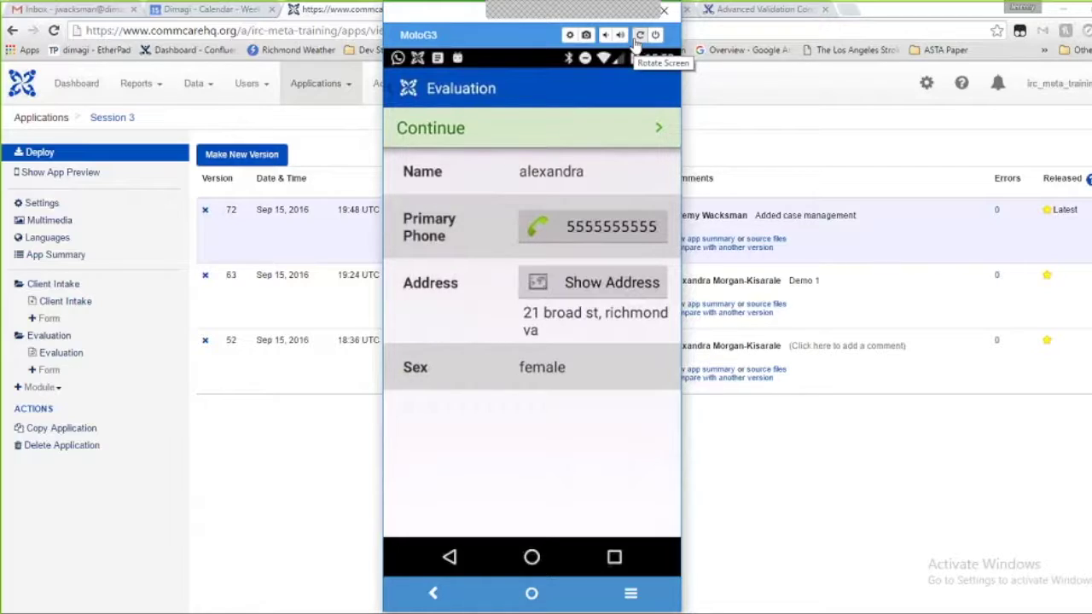
Review the client's case details showing Physical Health as good, then return to Session 3
{"action": "left_click", "coordinate": [638, 36]}
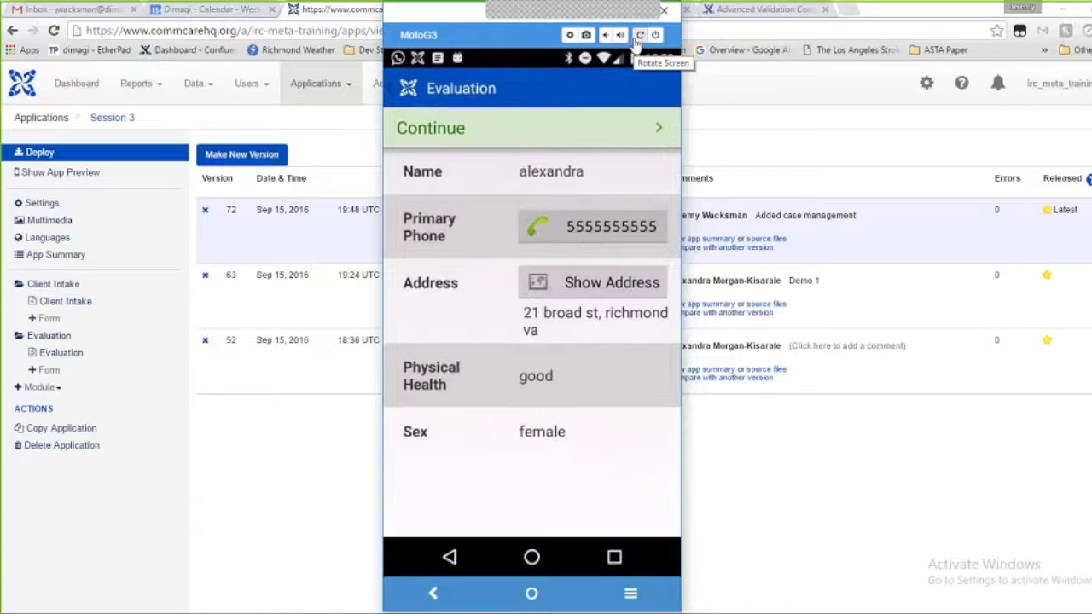
{"action": "key", "text": "Escape"}
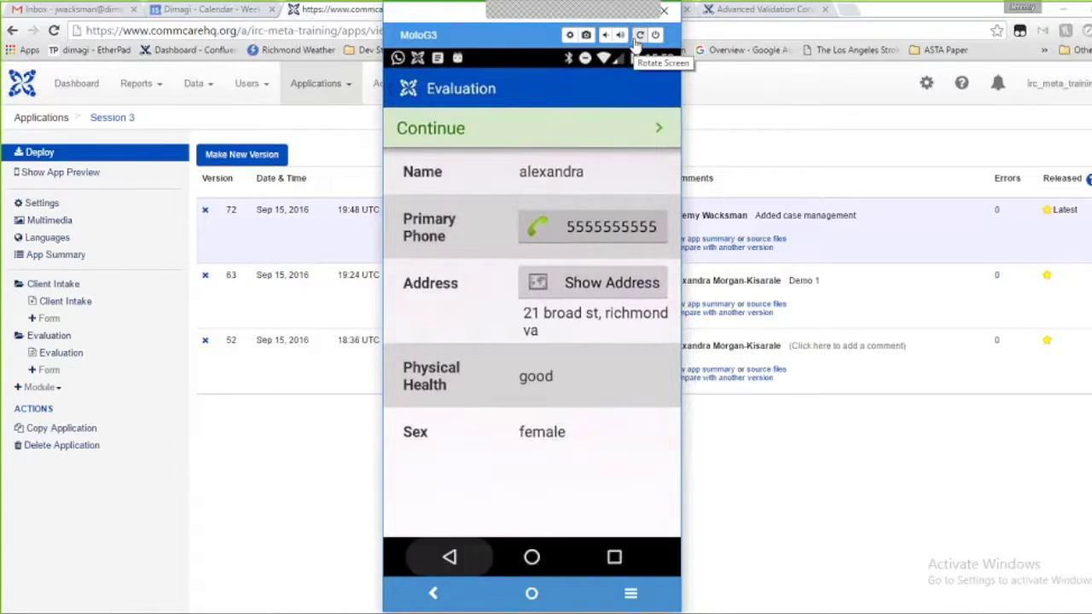
{"action": "key", "text": "Escape"}
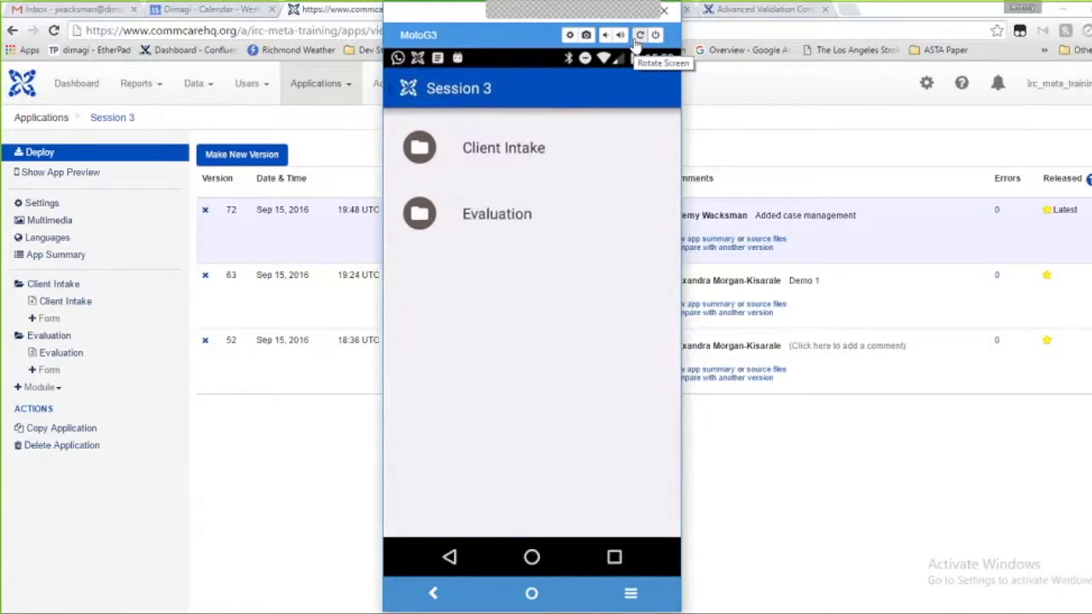